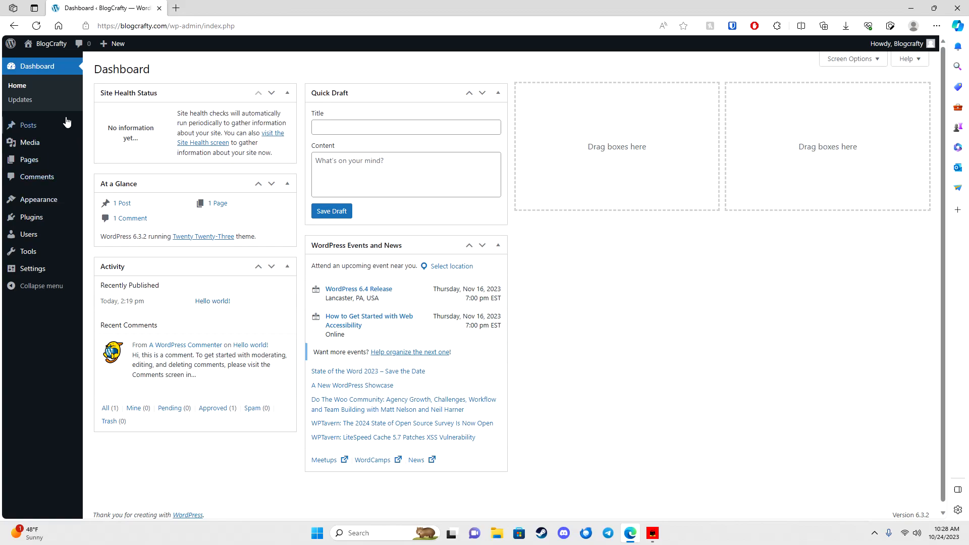
Open the live BlogCrafty site in a new tab, examine its default homepage and return to the dashboard
mouse_move(40, 43)
right_click(42, 61)
left_click(81, 65)
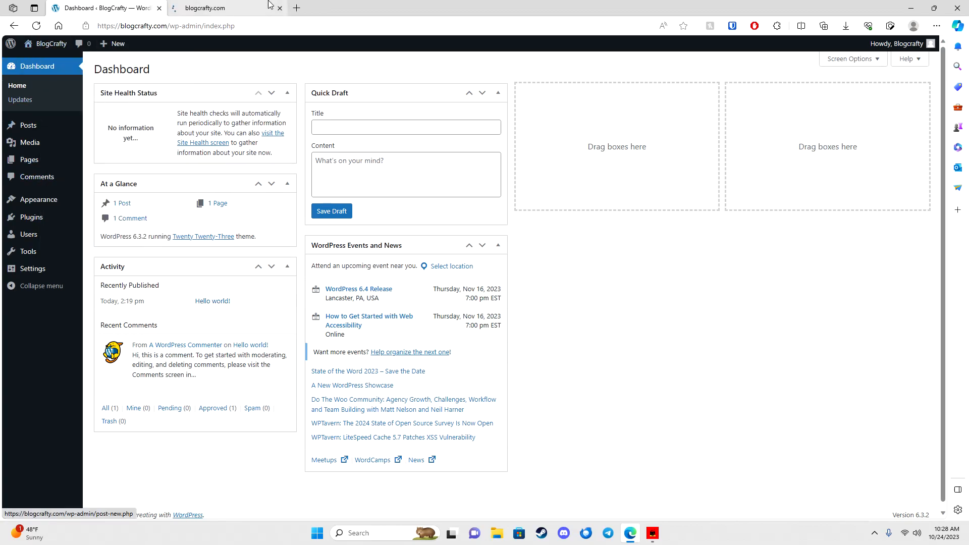
left_click(227, 8)
scroll(414, 267, "down", 2)
scroll(408, 270, "up", 2)
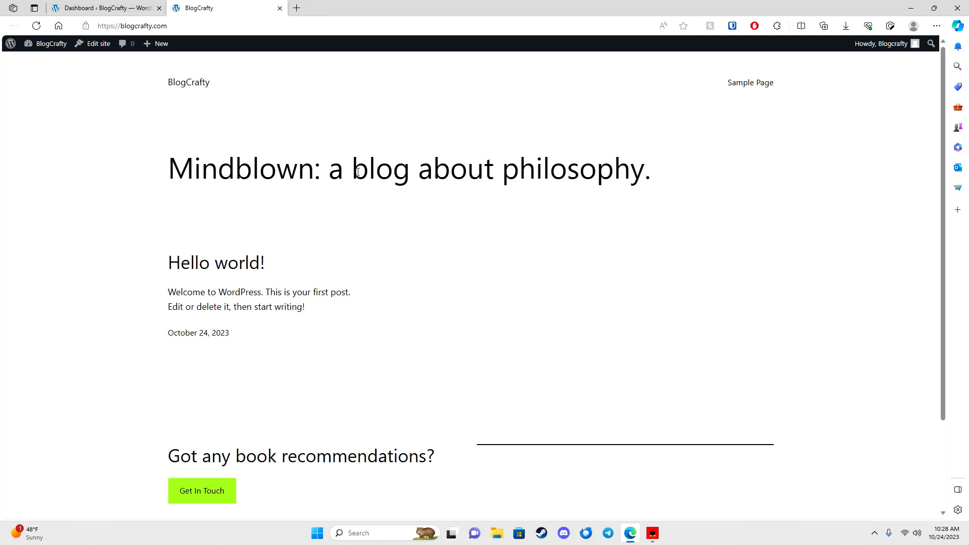
left_click(106, 8)
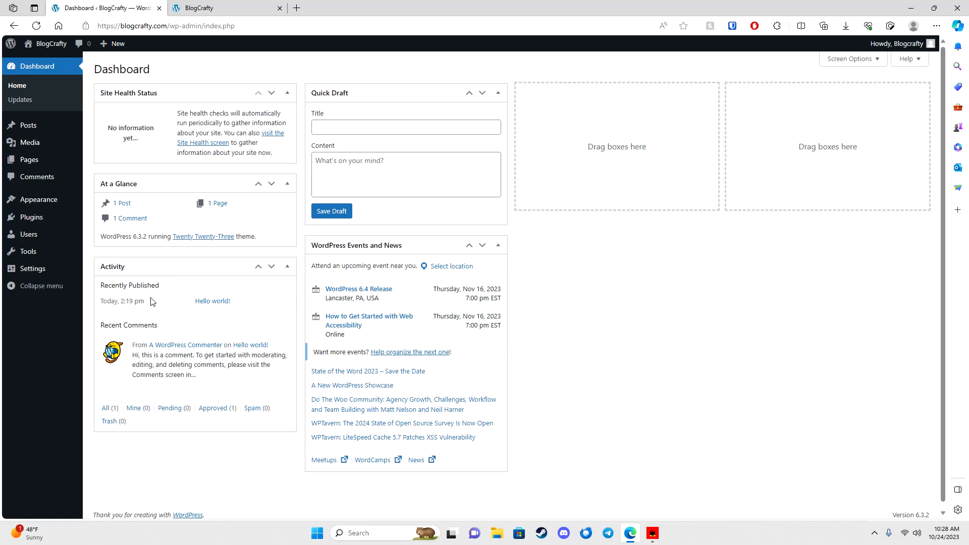
Find the Blocksy theme in the theme directory, install it and activate it
mouse_move(204, 377)
mouse_move(49, 204)
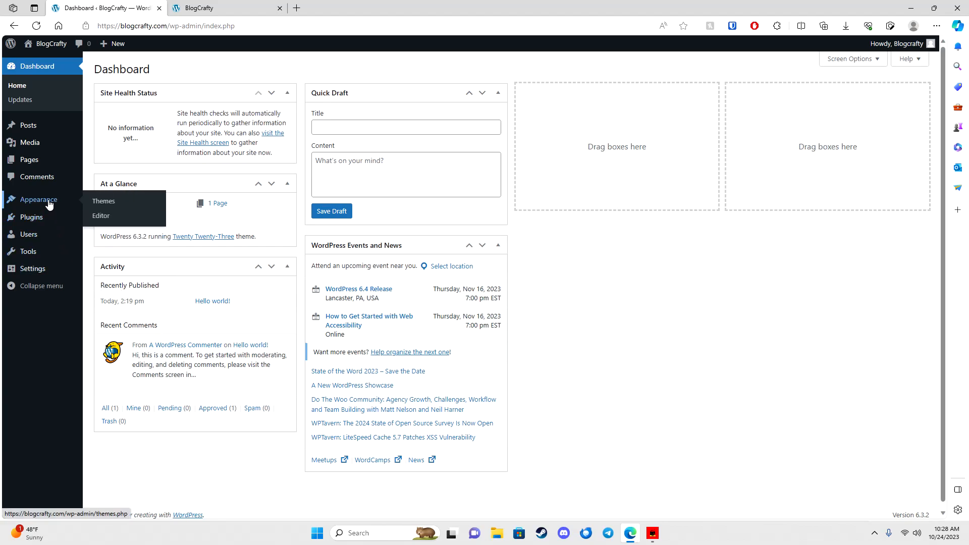
left_click(101, 202)
left_click(185, 70)
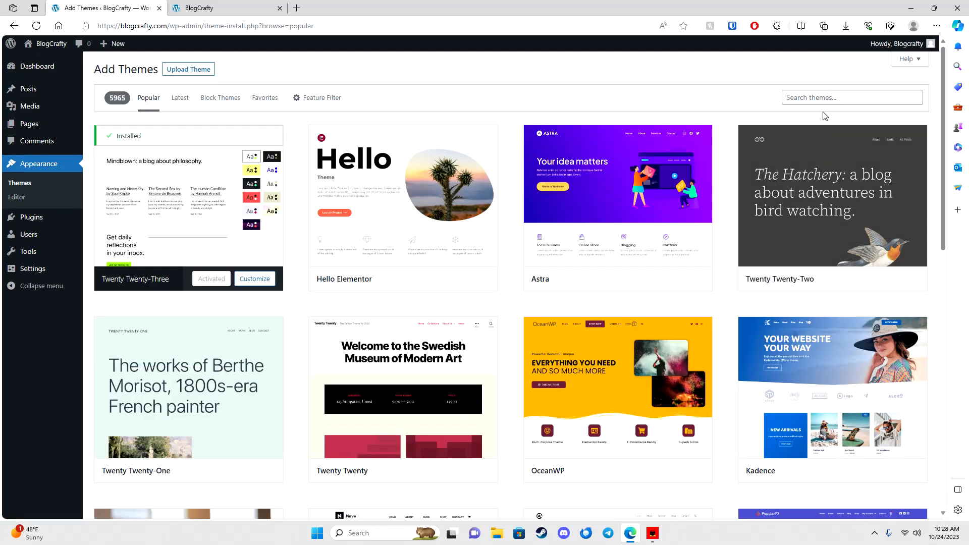
left_click(820, 96)
type("blocksy")
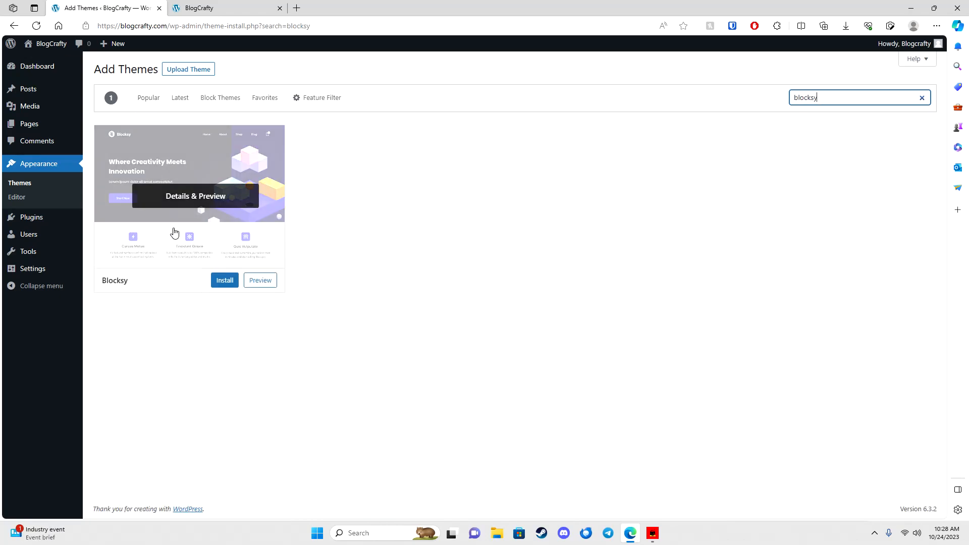
left_click(225, 281)
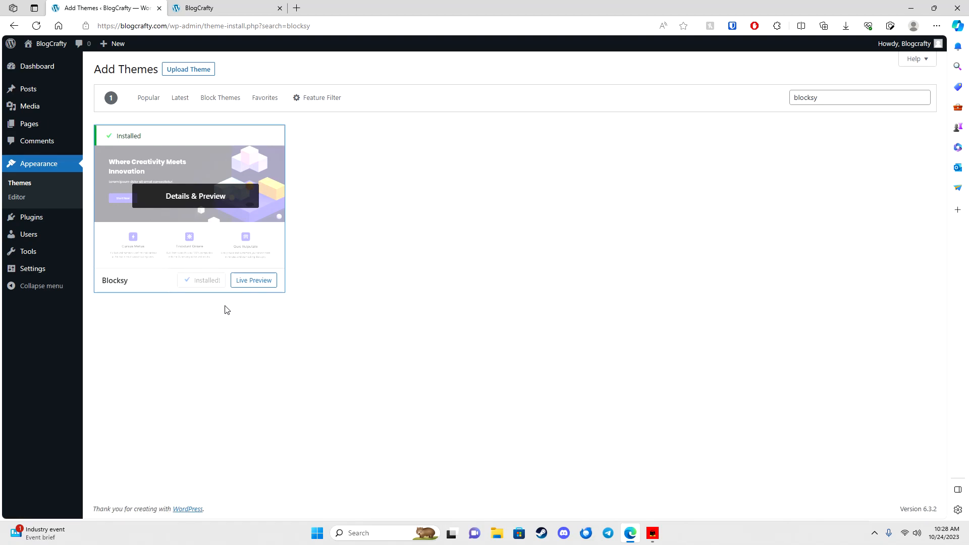
left_click(212, 282)
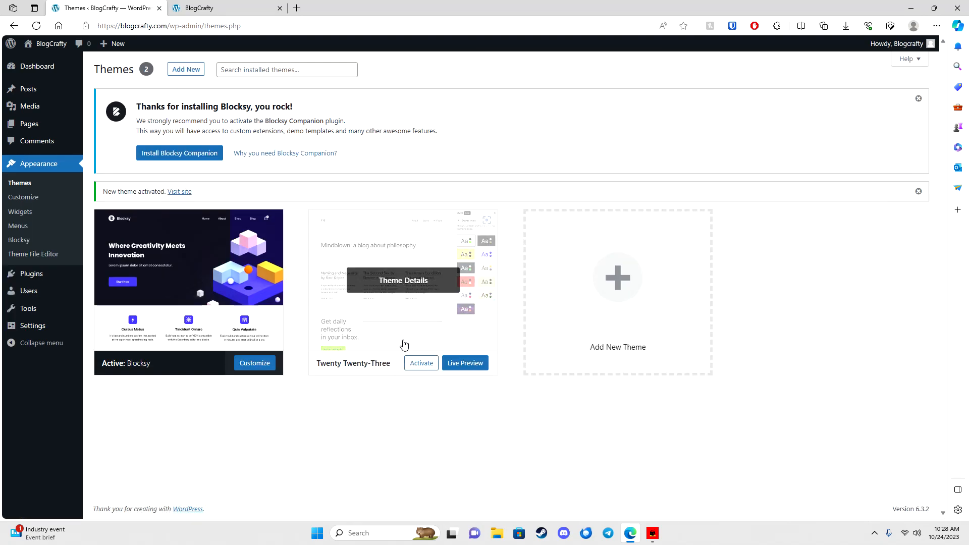
Install and activate the recommended Blocksy Companion plugin and open the Blocksy starter sites
left_click(178, 157)
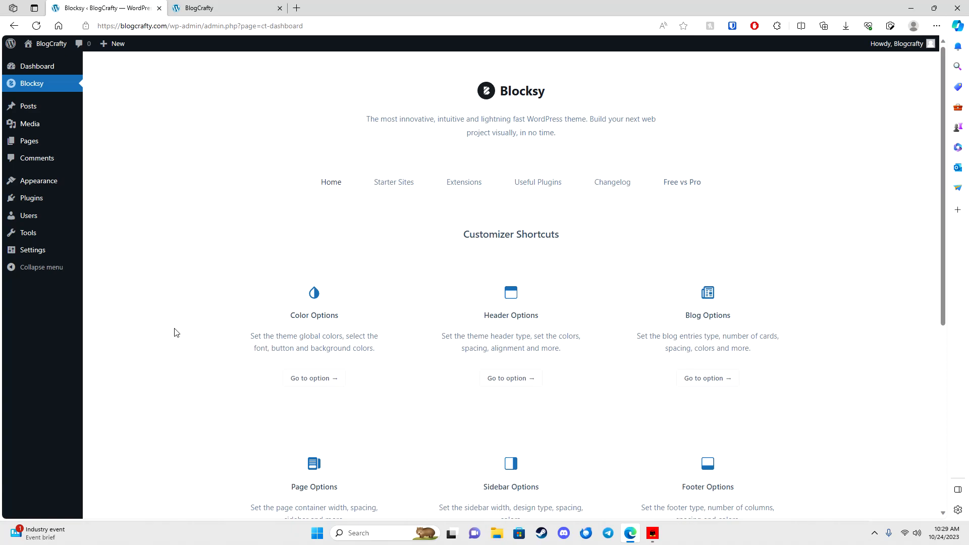
left_click(393, 187)
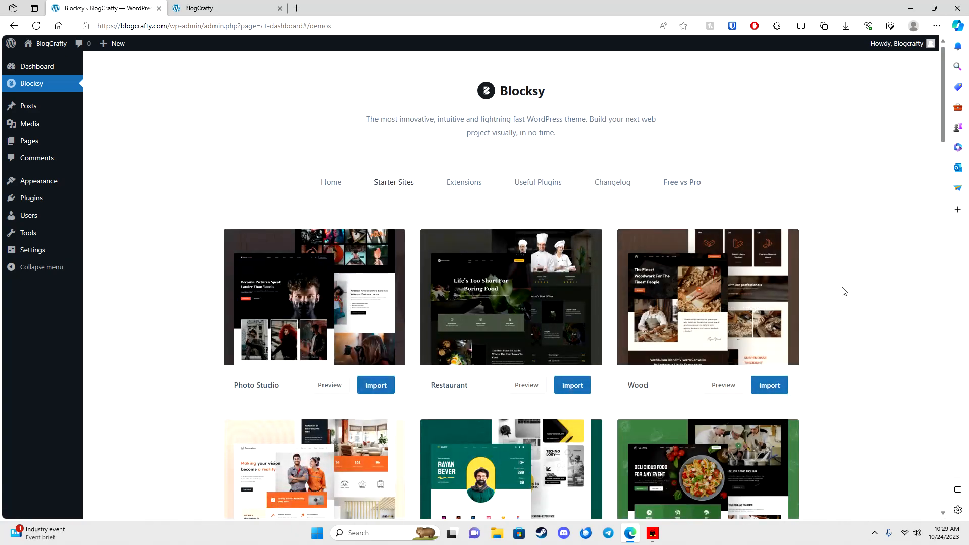
Examine the available Blocksy starter sites and the page builders each template supports
scroll(844, 291, "down", 3)
scroll(785, 267, "down", 10)
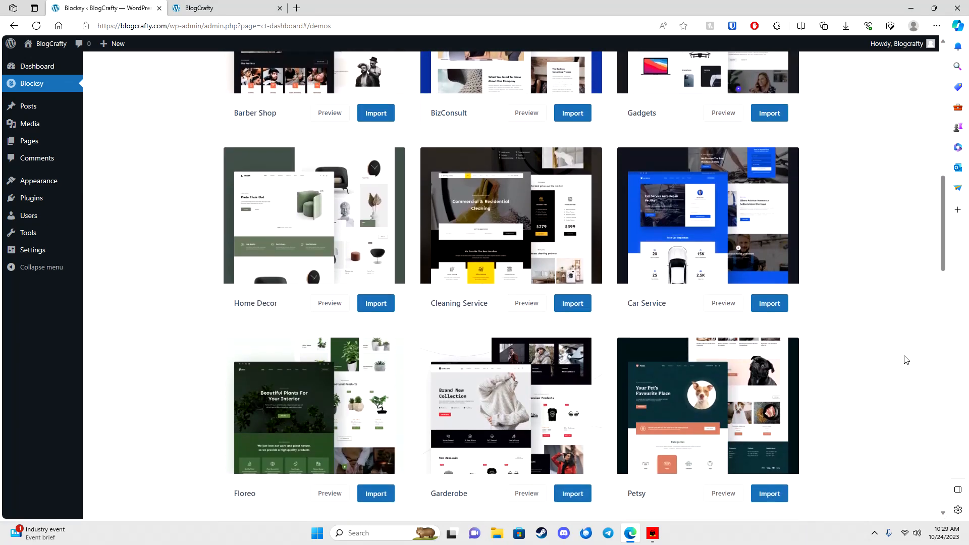
scroll(905, 360, "down", 10)
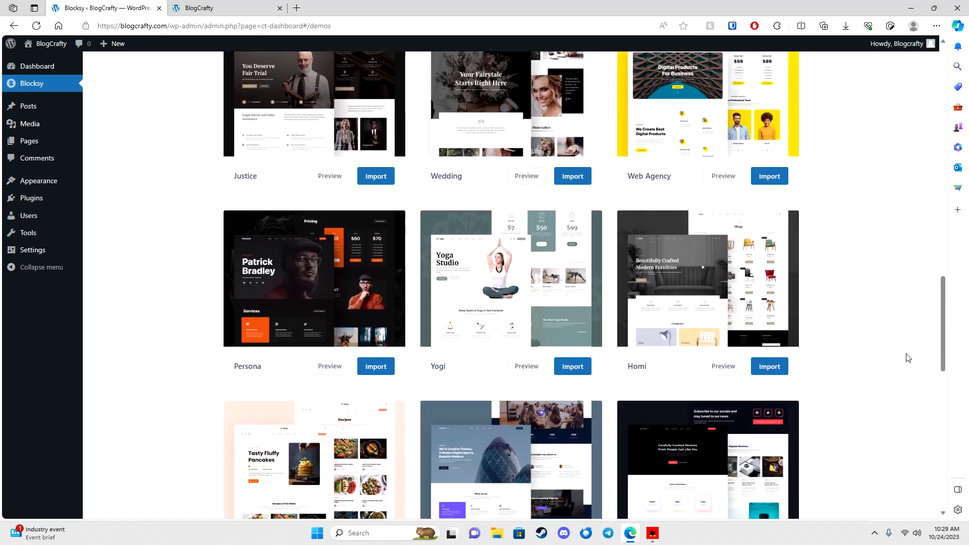
scroll(908, 358, "down", 10)
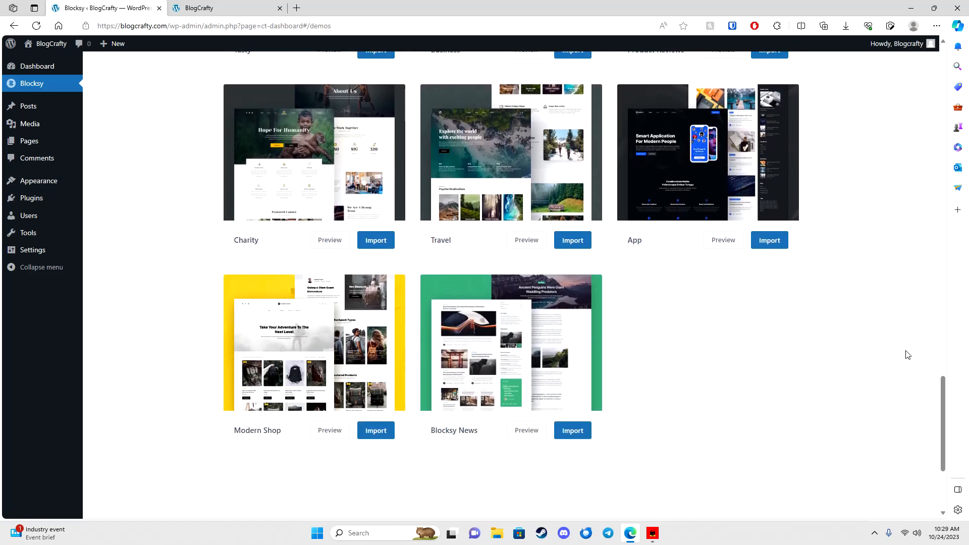
scroll(907, 352, "down", 3)
scroll(657, 260, "up", 4)
scroll(818, 305, "up", 15)
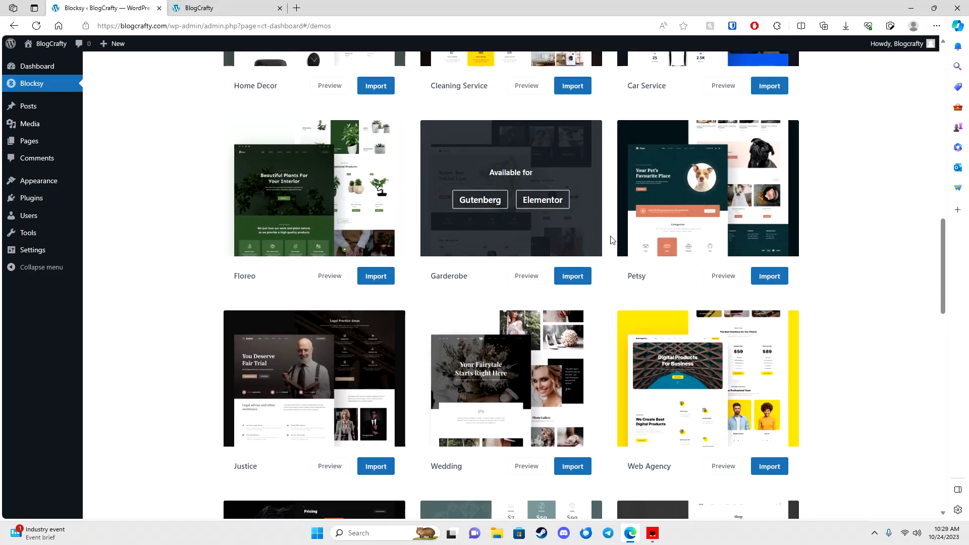
scroll(855, 250, "up", 5)
scroll(856, 249, "up", 9)
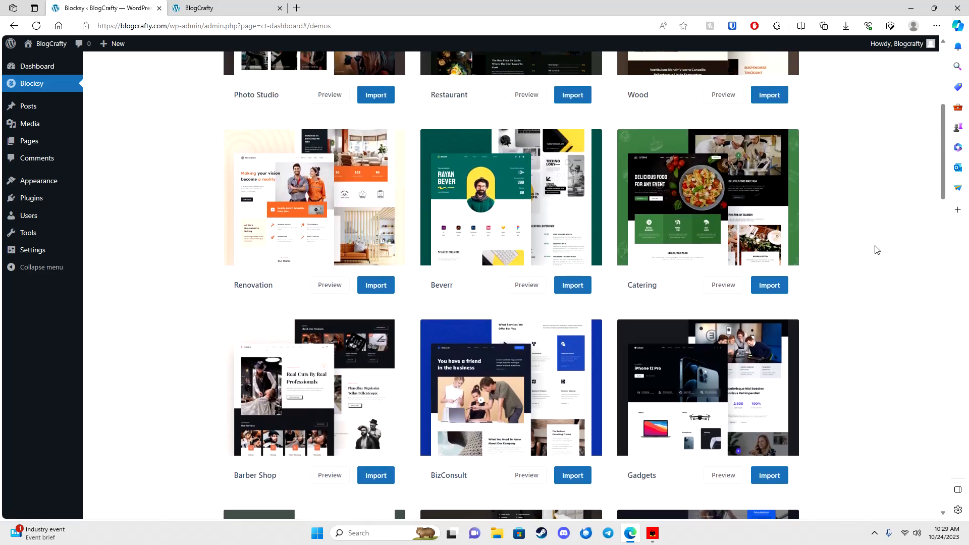
scroll(877, 250, "down", 15)
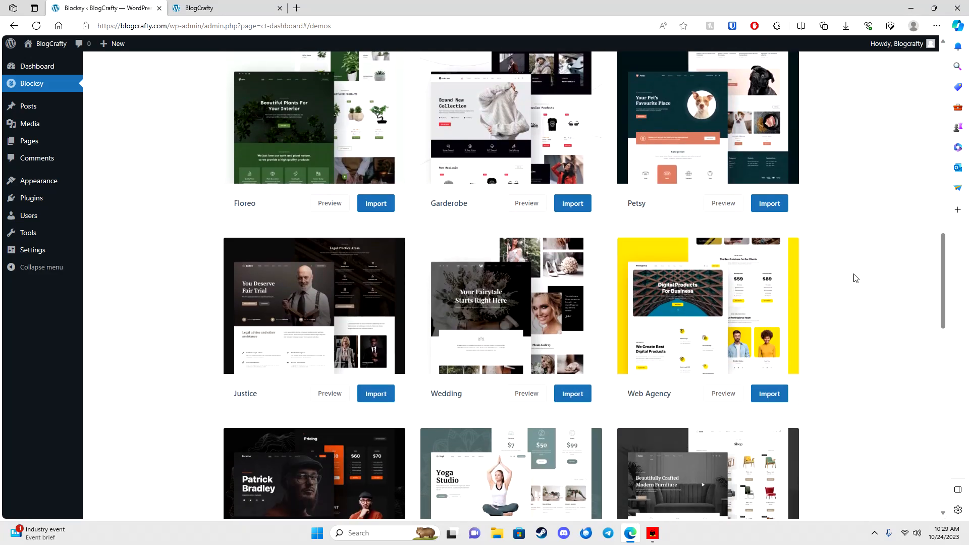
mouse_move(459, 180)
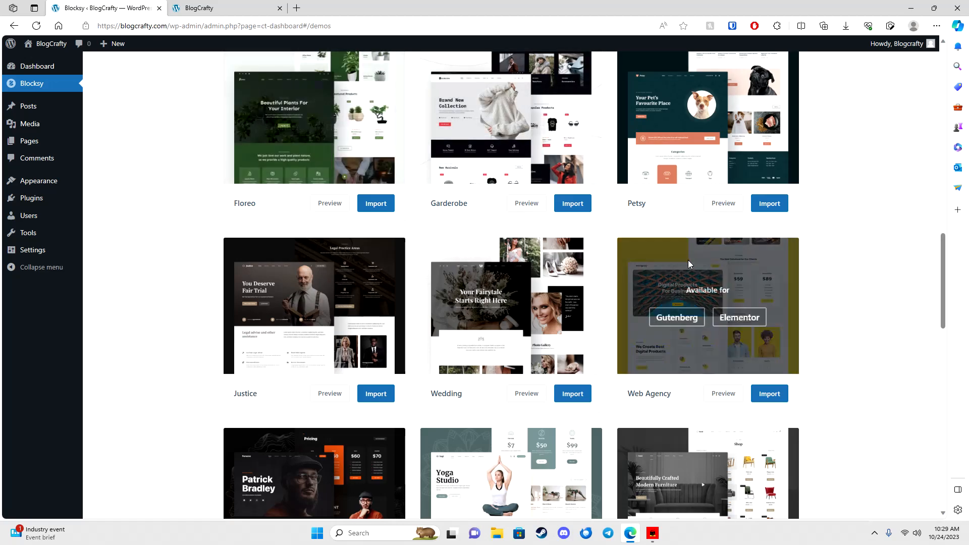
mouse_move(568, 145)
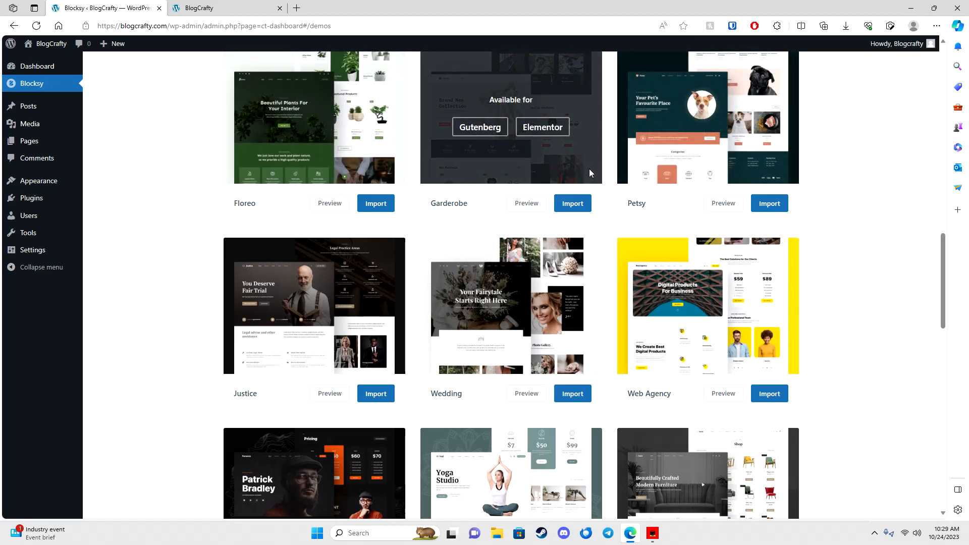
Start importing the Modern Shop starter site with the child theme installation included
scroll(572, 218, "down", 15)
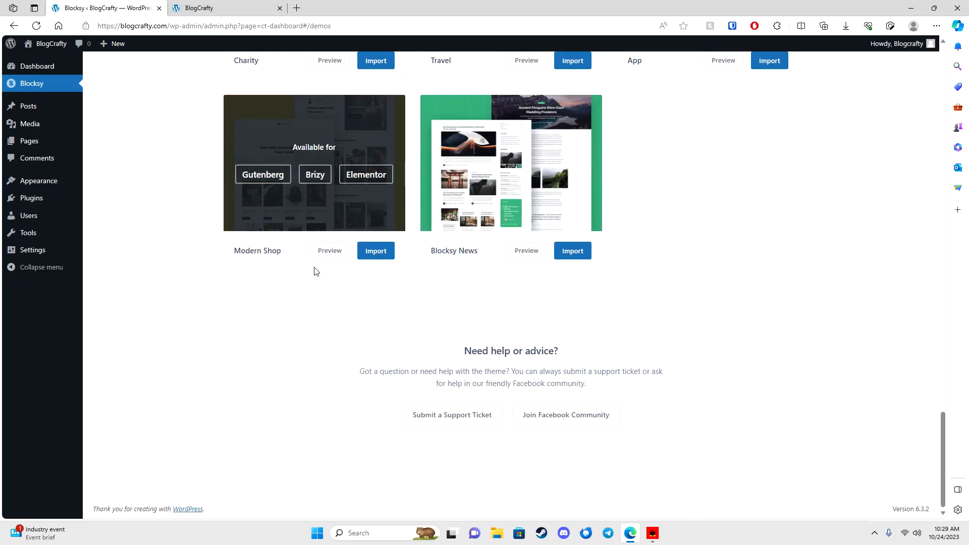
mouse_move(298, 195)
left_click(373, 254)
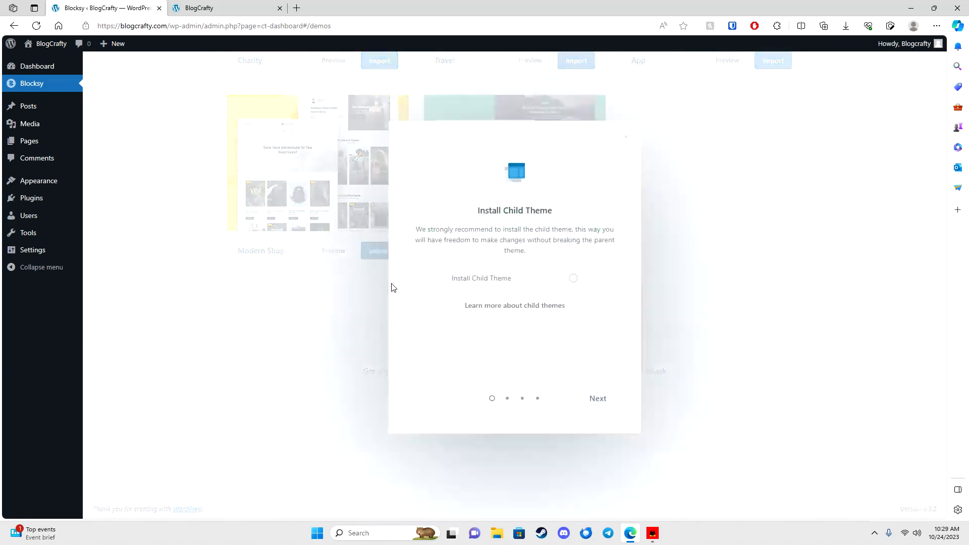
left_click(573, 279)
left_click(595, 401)
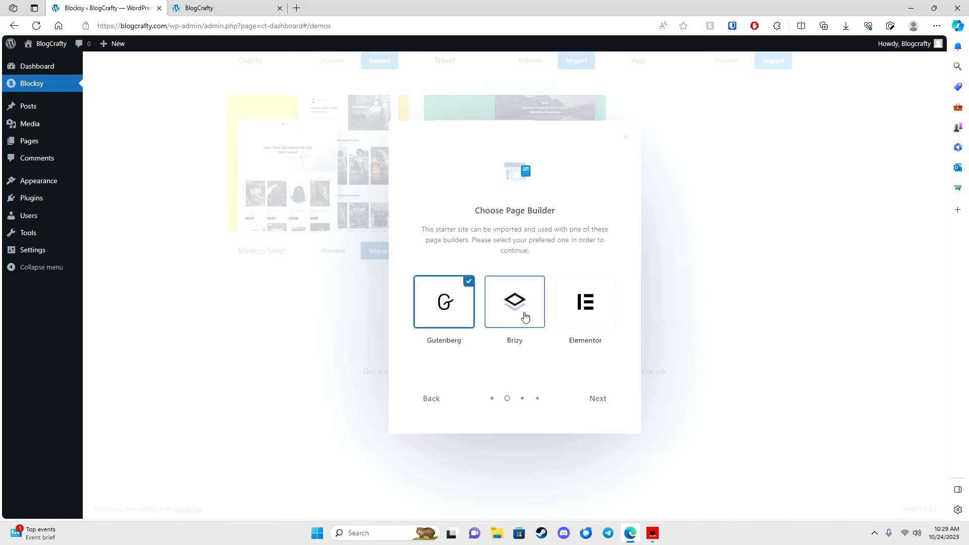
Choose Elementor as page builder and install the starter site with all required plugins, options, widgets, content and Clean Install enabled
left_click(583, 303)
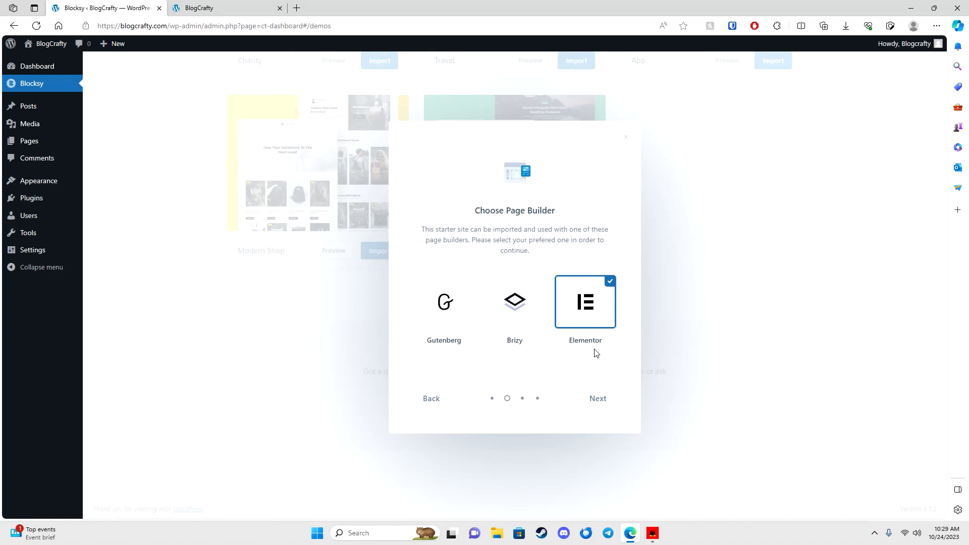
left_click(597, 398)
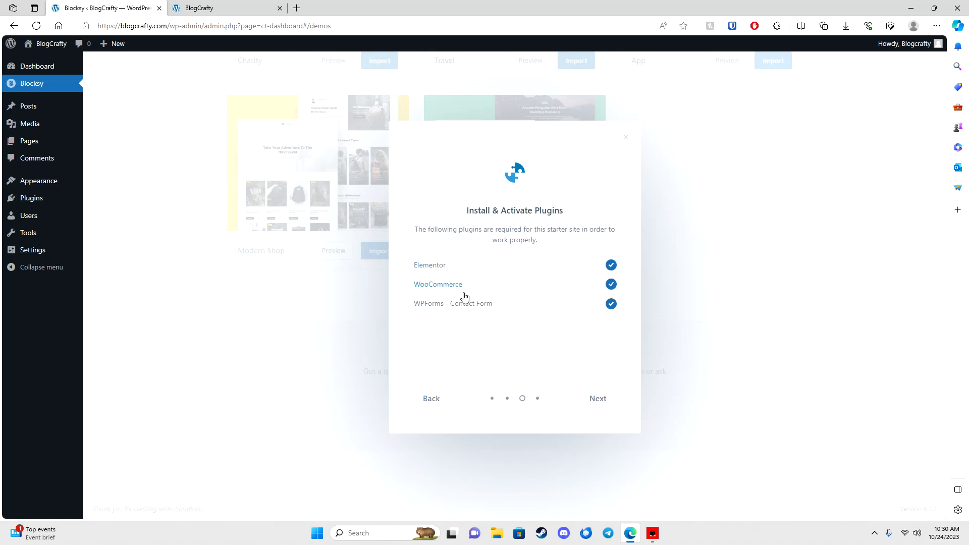
left_click(598, 401)
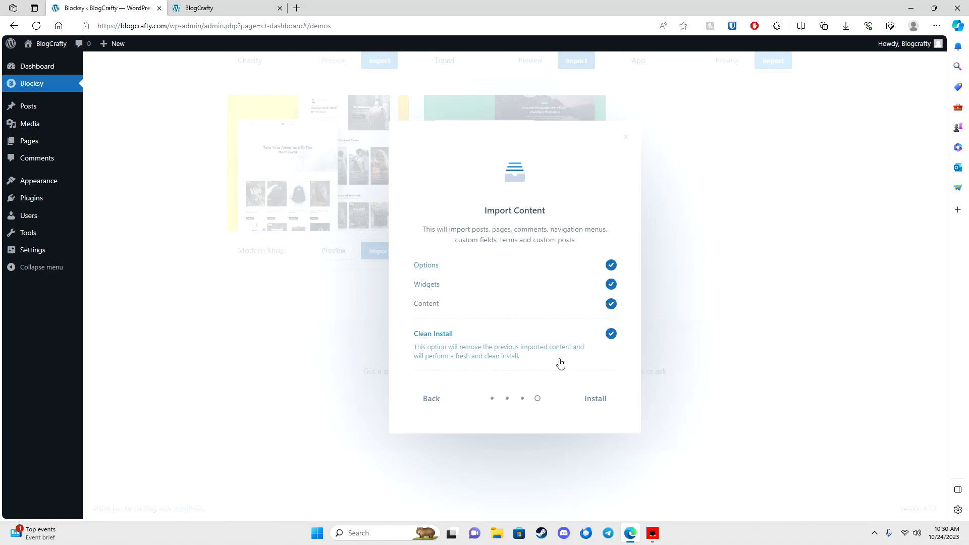
left_click(590, 401)
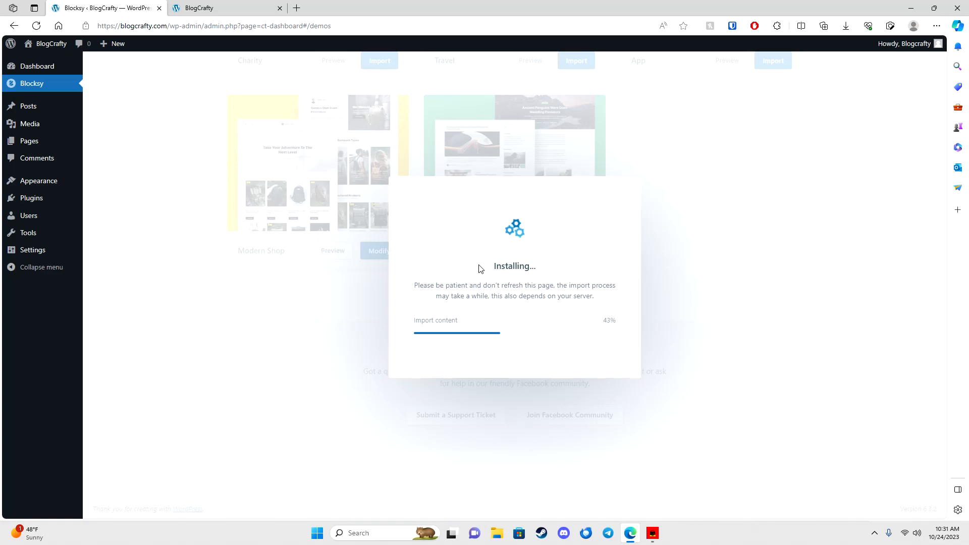
Reload the live site to check it during the import, and return to the import progress
left_click(251, 7)
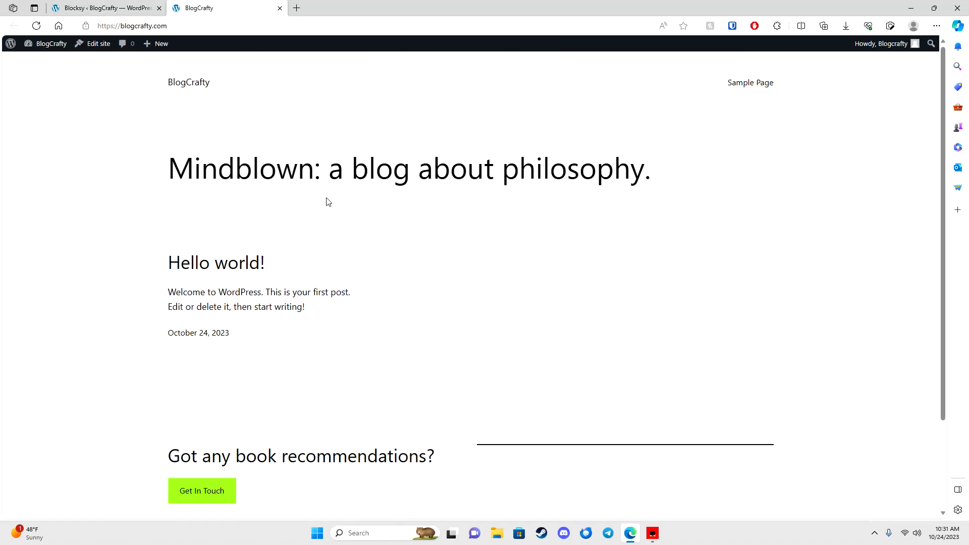
left_click(36, 26)
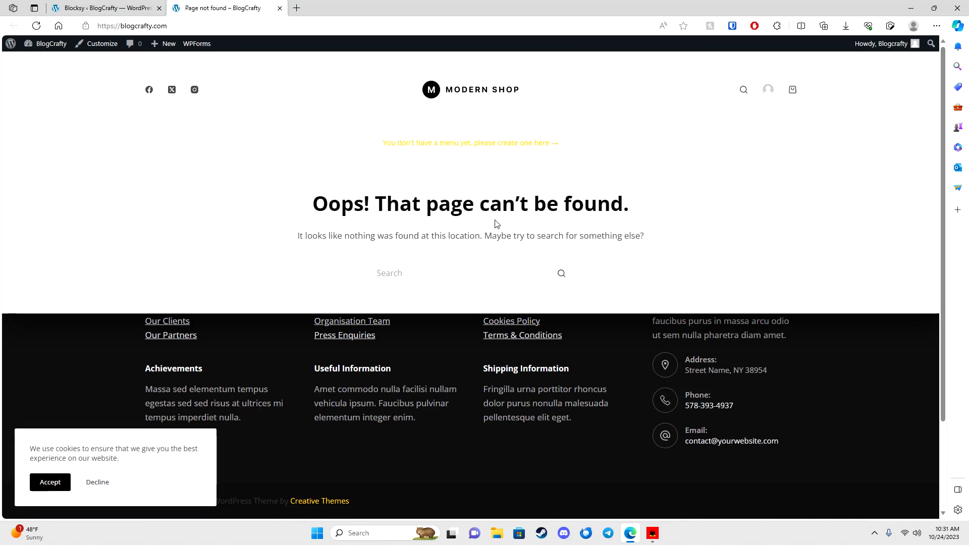
left_click(109, 6)
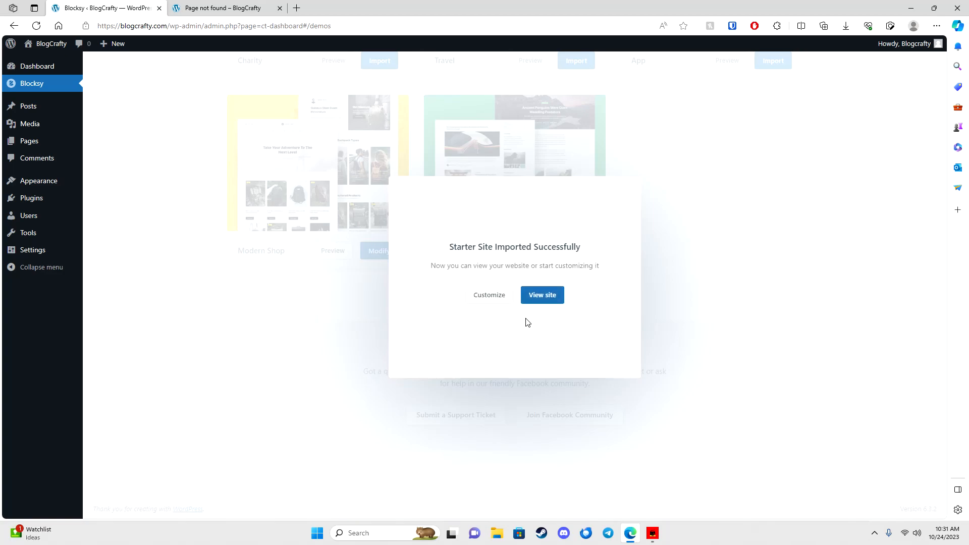
Open the imported site in place of the outdated site tab and accept its cookie notice
left_click(547, 298)
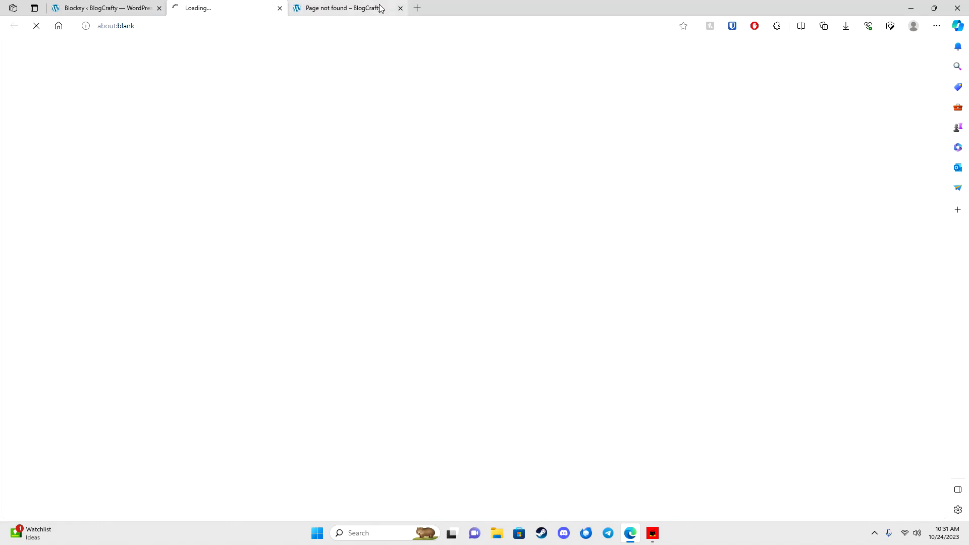
left_click(400, 8)
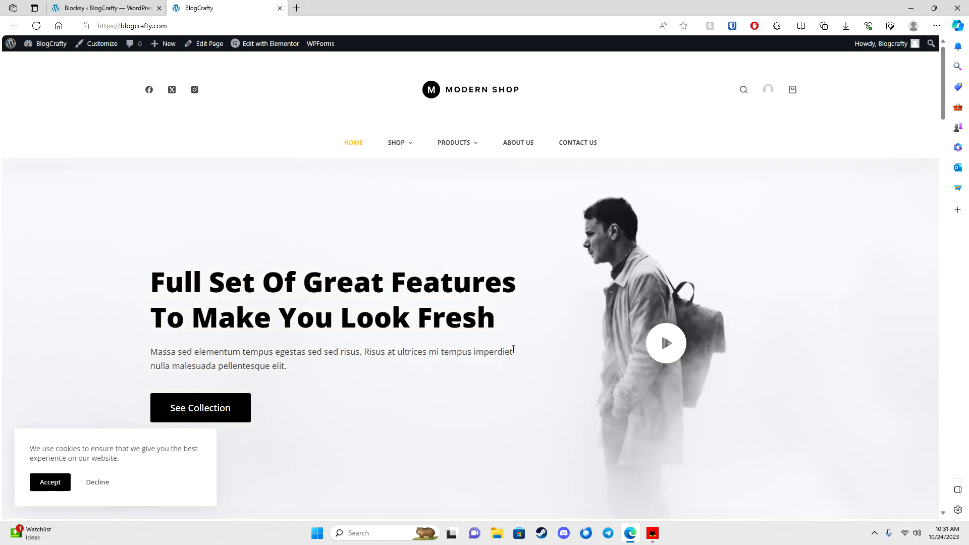
scroll(204, 419, "down", 2)
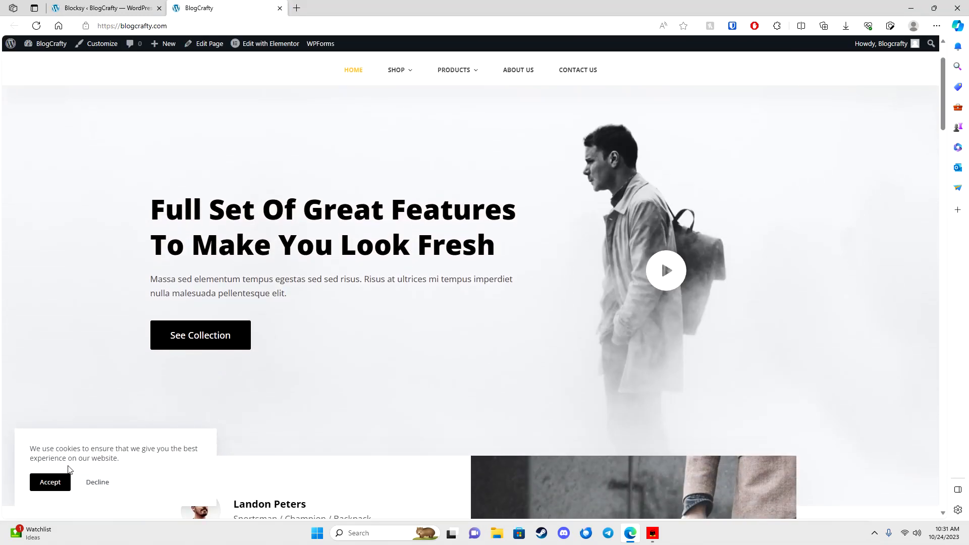
left_click(56, 482)
Examine the homepage's product sections and the product page of the green backpack under Popular Backpacks
scroll(463, 306, "down", 1)
scroll(464, 307, "down", 20)
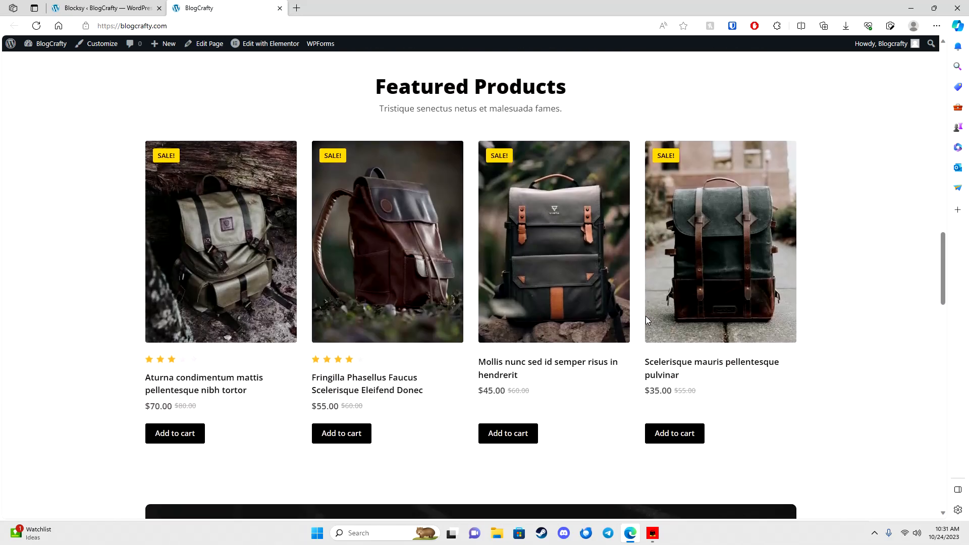
scroll(646, 316, "down", 10)
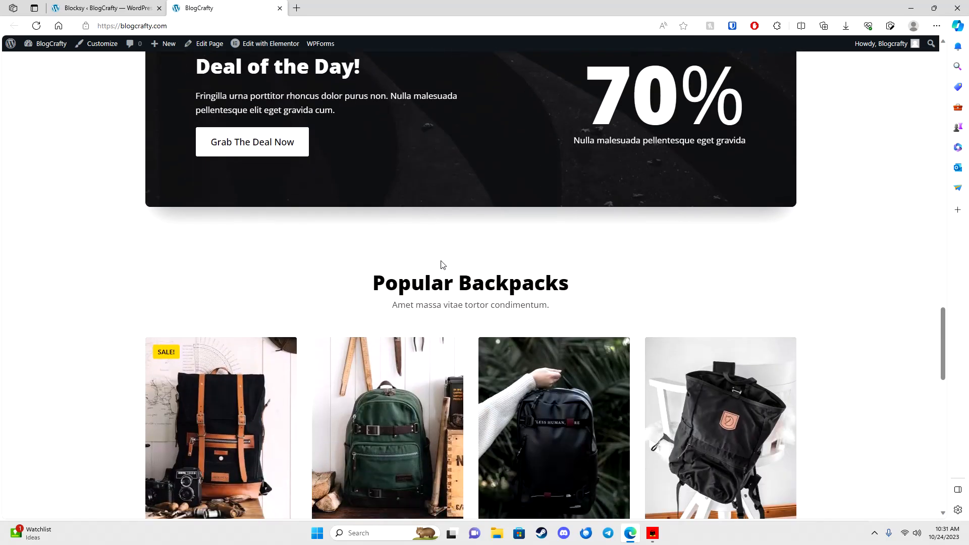
scroll(438, 262, "down", 4)
left_click(370, 363)
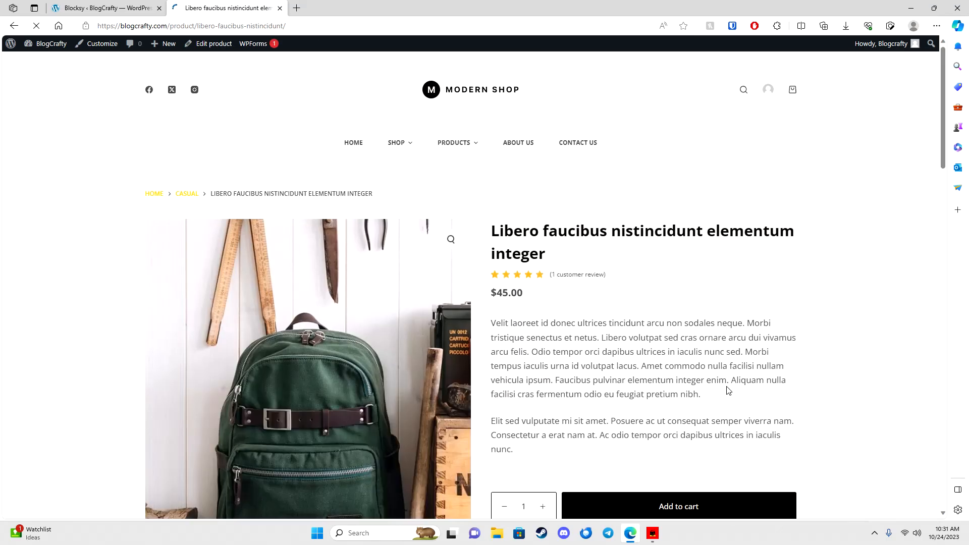
scroll(728, 392, "down", 10)
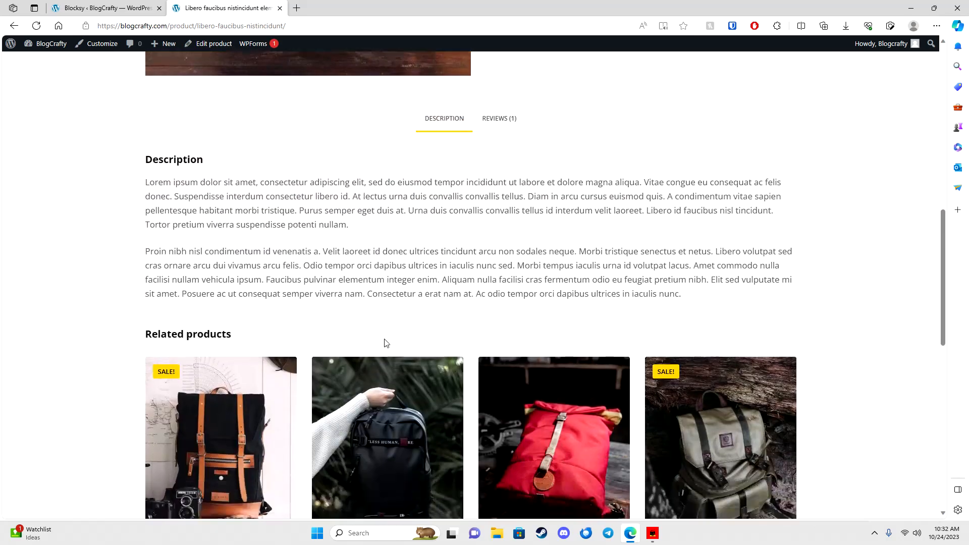
Review the related products and purchase details on the green backpack's page, and return to the store homepage
scroll(397, 346, "down", 5)
scroll(619, 359, "up", 12)
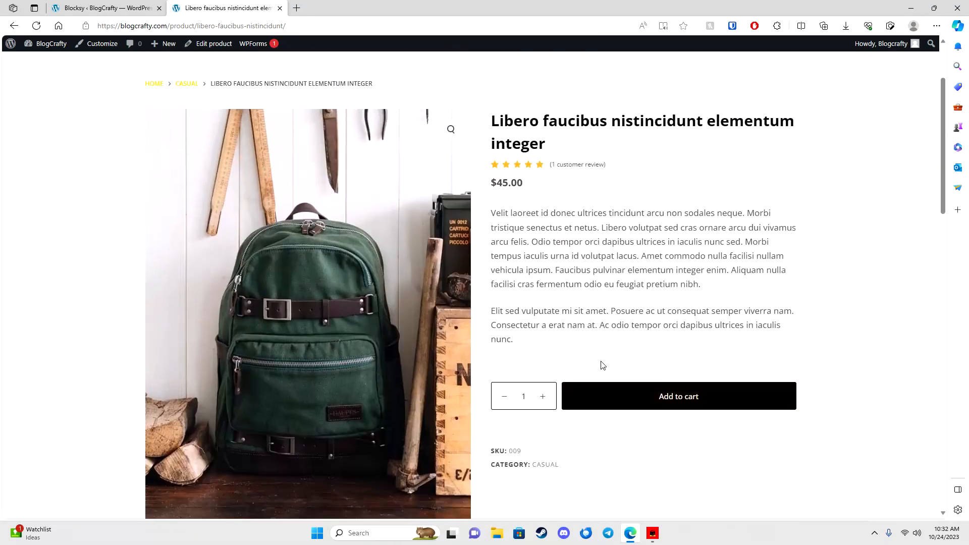
scroll(602, 364, "up", 2)
left_click(353, 143)
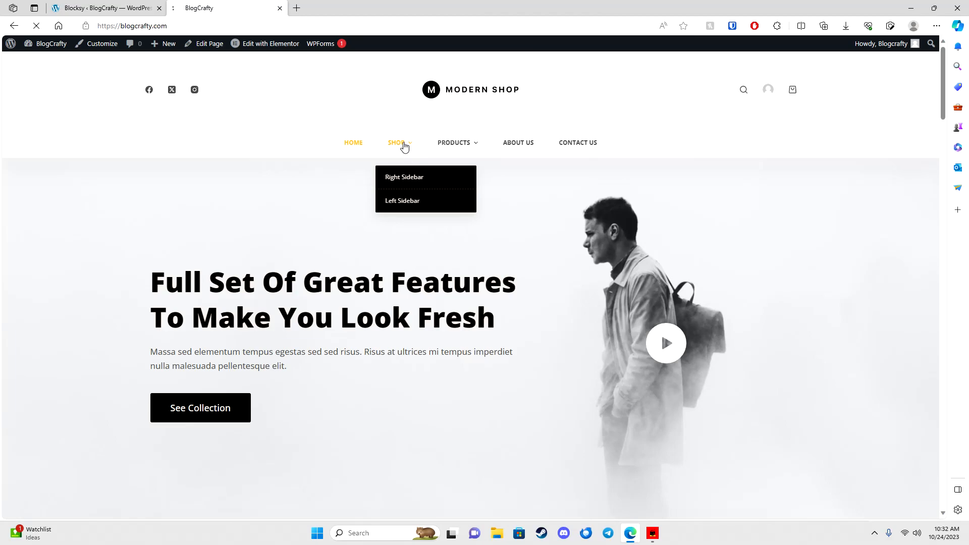
Examine the store's Shop page, including the product listings, page navigation and footer
left_click(405, 145)
scroll(686, 231, "down", 12)
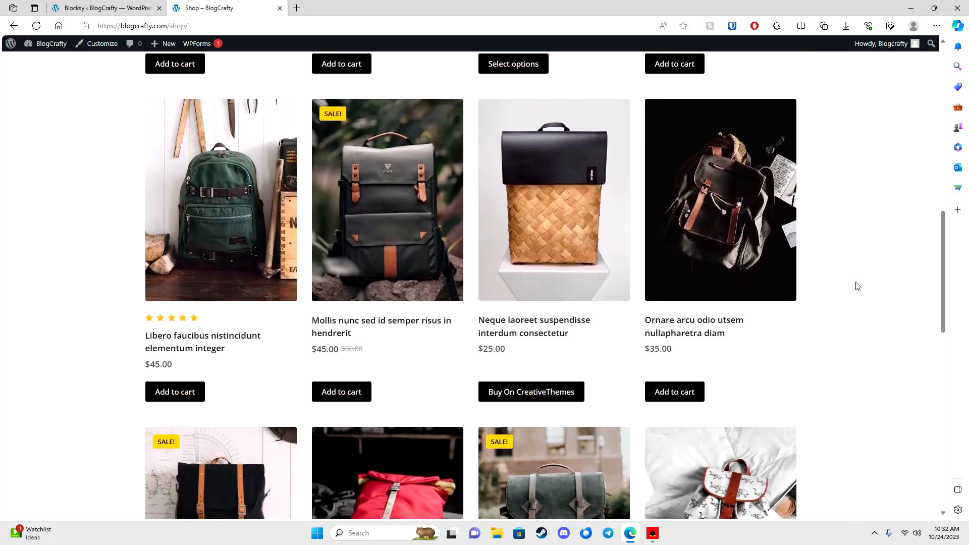
scroll(853, 284, "down", 8)
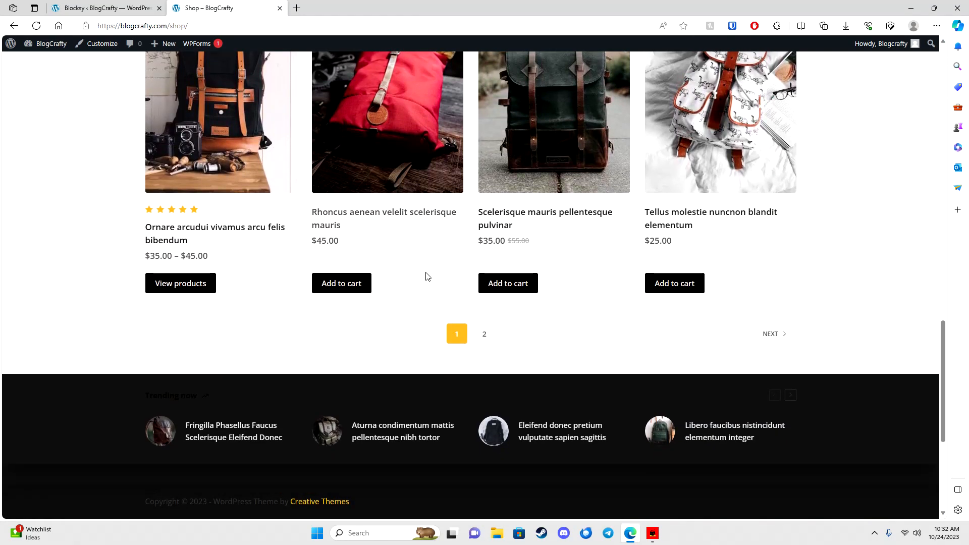
scroll(665, 300, "down", 5)
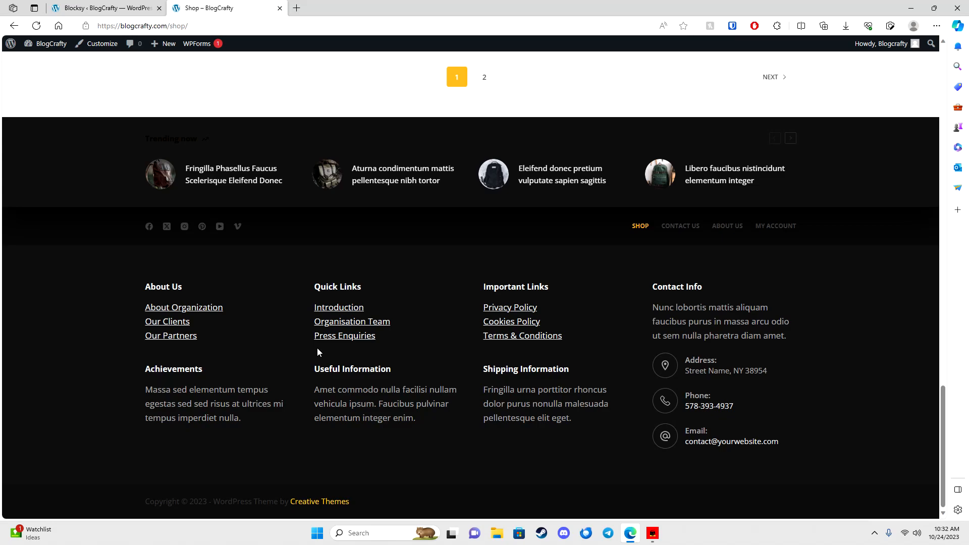
scroll(558, 356, "up", 10)
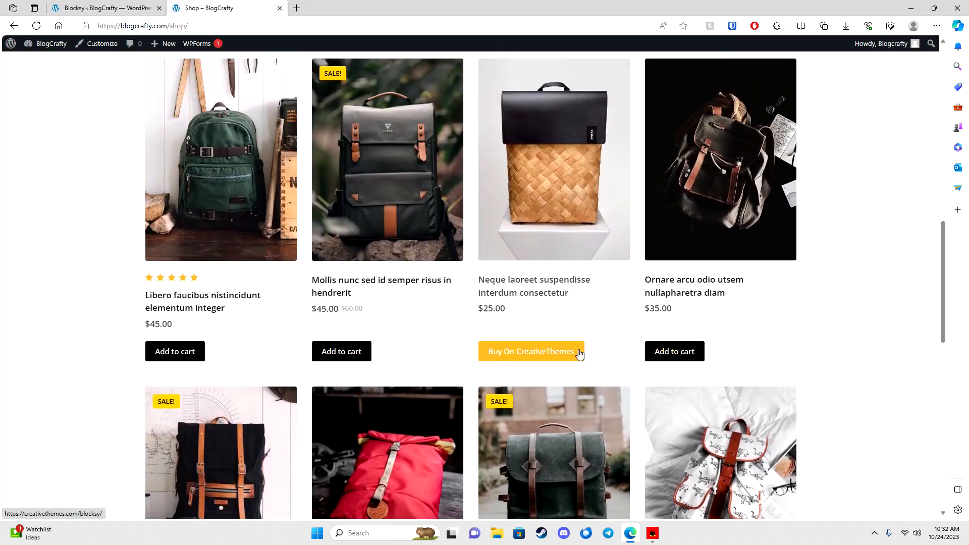
scroll(574, 351, "up", 4)
scroll(520, 343, "up", 10)
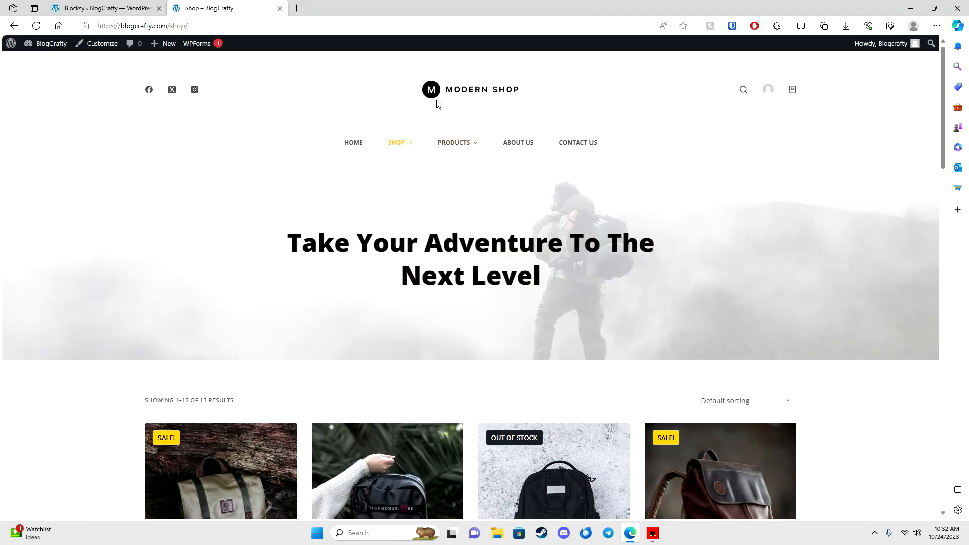
Examine the About Us page of the imported store, including its feature highlights and content sections
left_click(520, 145)
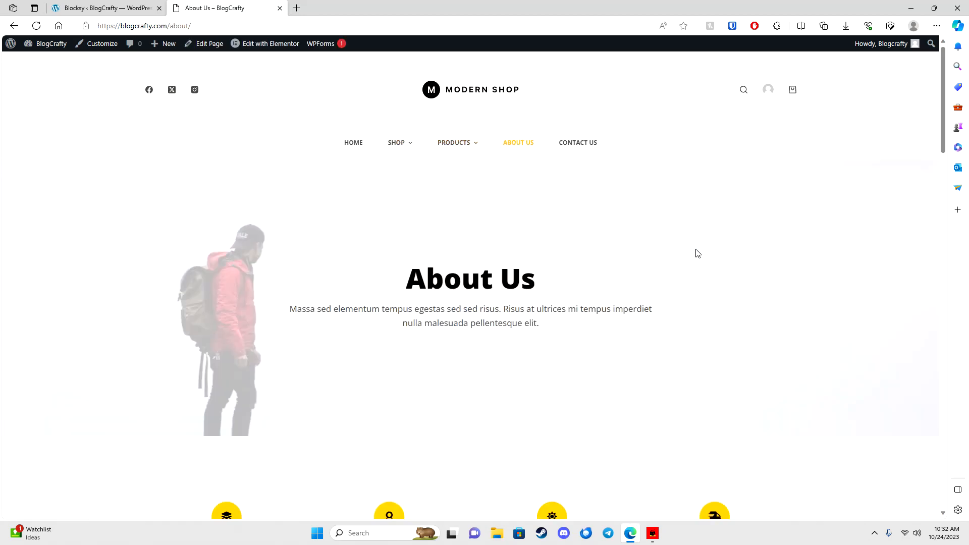
scroll(696, 253, "down", 5)
scroll(696, 252, "down", 10)
scroll(608, 326, "up", 14)
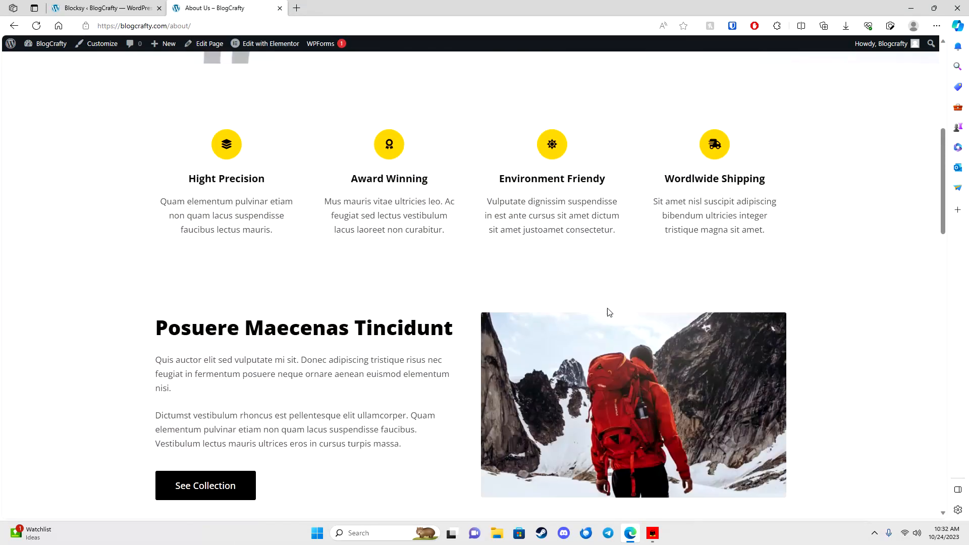
scroll(546, 180, "up", 1)
Examine the map and message form on the Contact Us page, and return to the store homepage
left_click(579, 143)
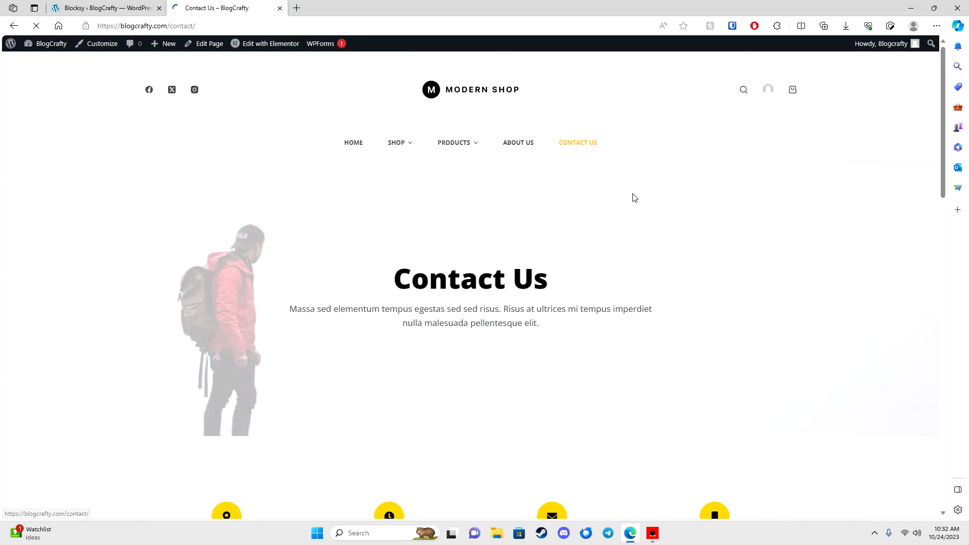
scroll(766, 328, "down", 20)
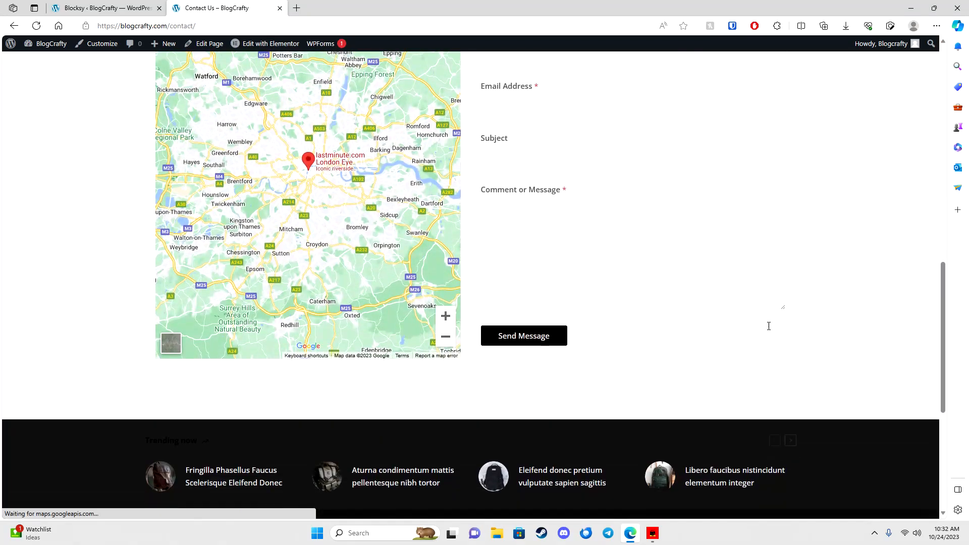
scroll(567, 327, "up", 20)
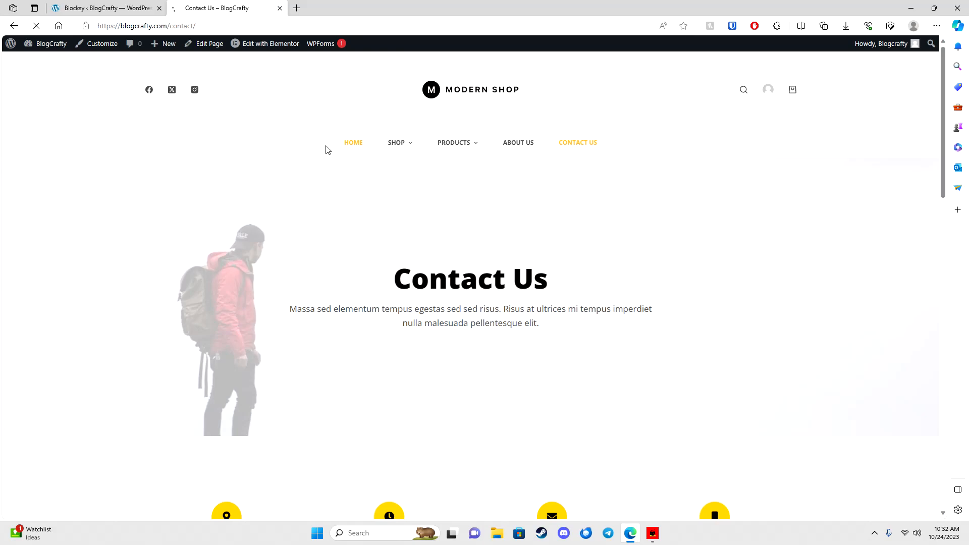
left_click(348, 144)
Return to the Blocksy starter sites page in the WordPress admin, dismiss the import completion dialog and reload the page
left_click(103, 8)
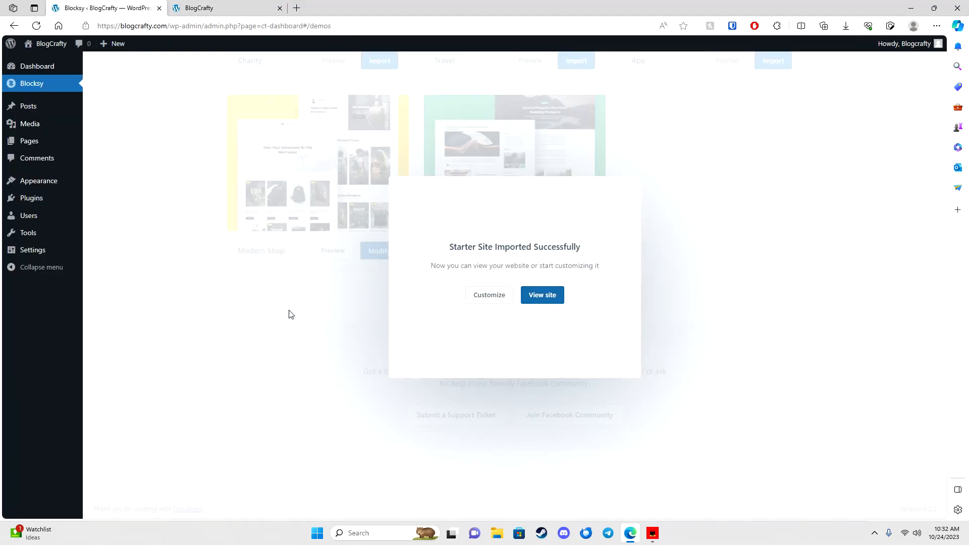
left_click(288, 313)
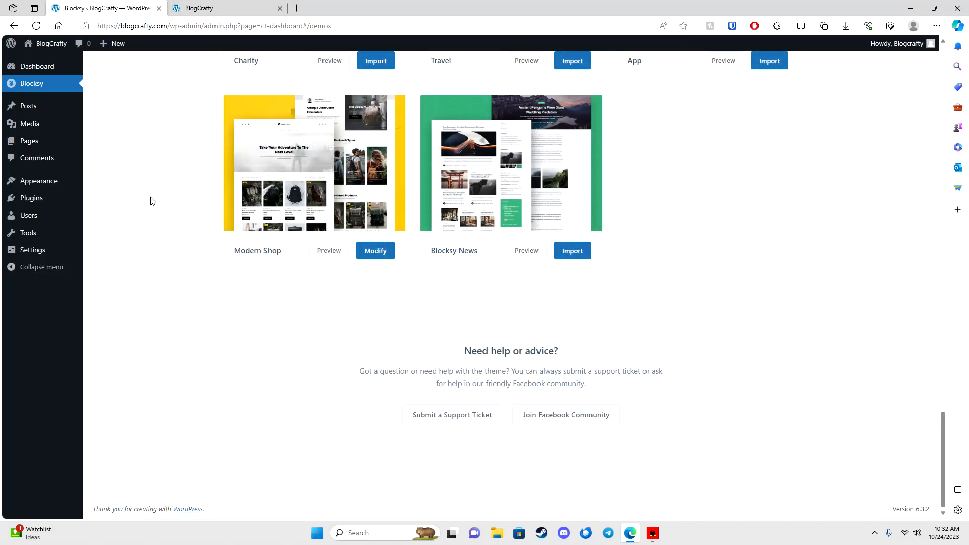
left_click(36, 26)
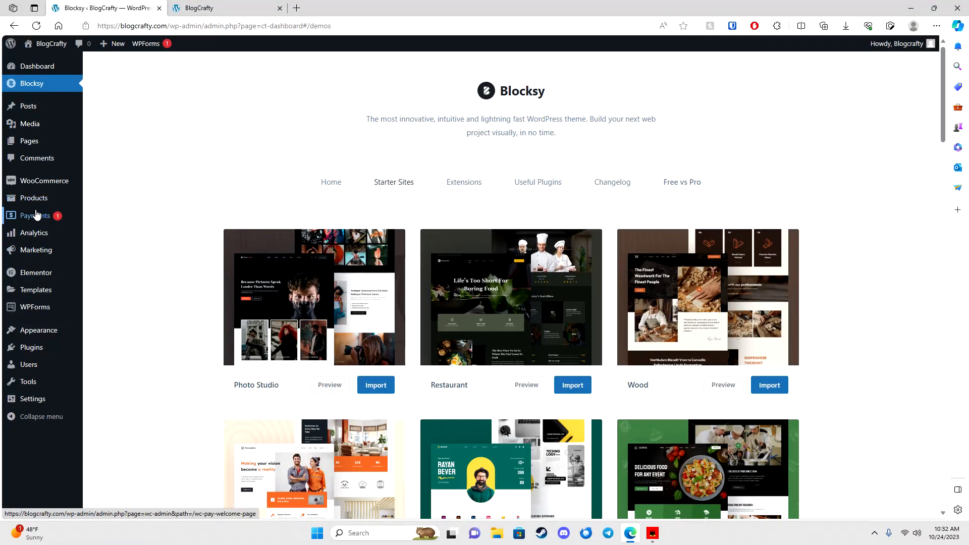
Open the WooCommerce settings and examine the store address, selling, tax, coupon and currency options
mouse_move(34, 201)
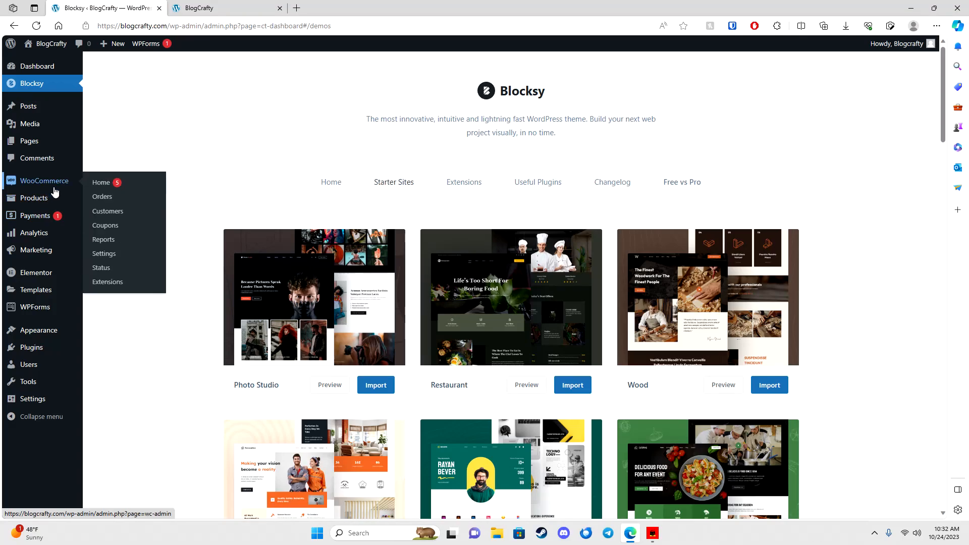
mouse_move(39, 251)
left_click(110, 257)
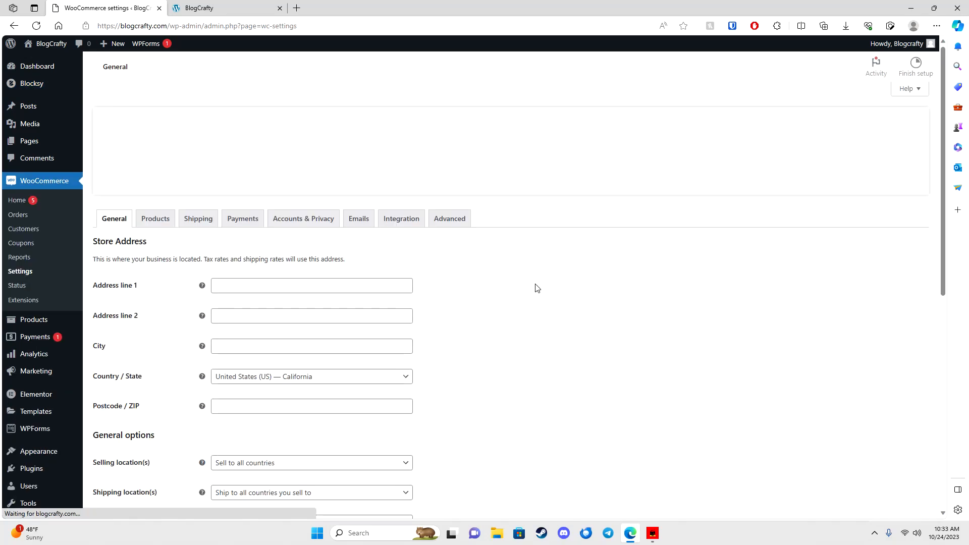
scroll(492, 286, "down", 2)
left_click(291, 227)
left_click(312, 259)
scroll(442, 303, "down", 4)
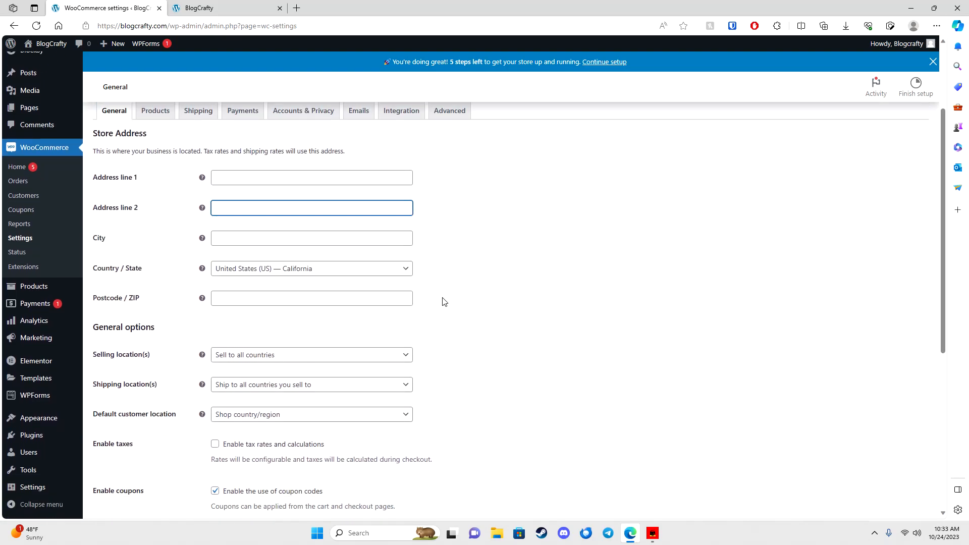
scroll(432, 313, "up", 2)
scroll(404, 333, "down", 4)
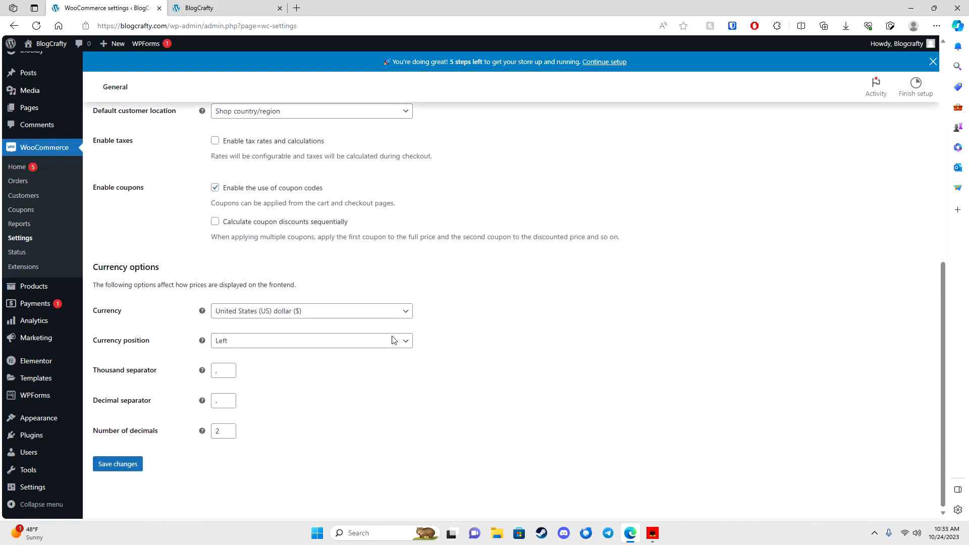
Start the WooCommerce database update from the notice above the settings
scroll(485, 352, "up", 8)
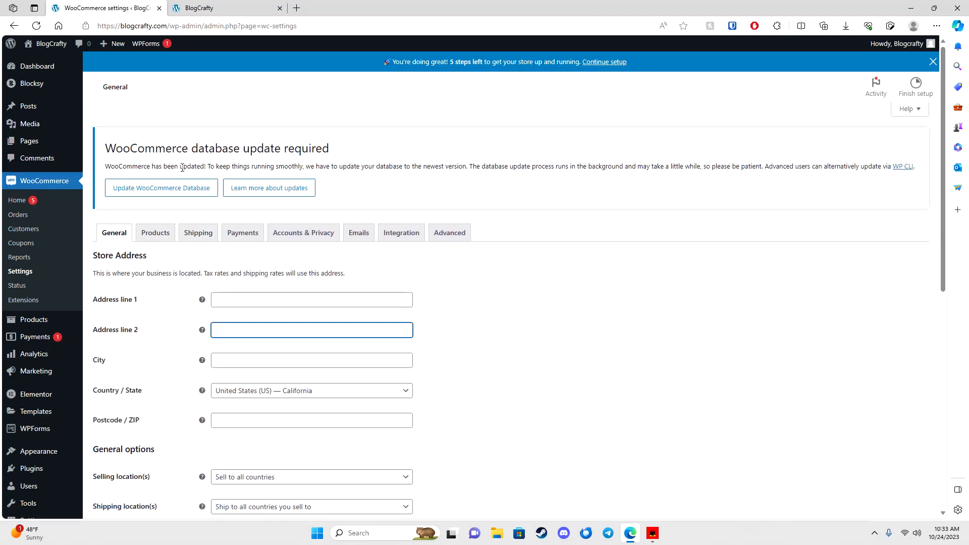
left_click(145, 192)
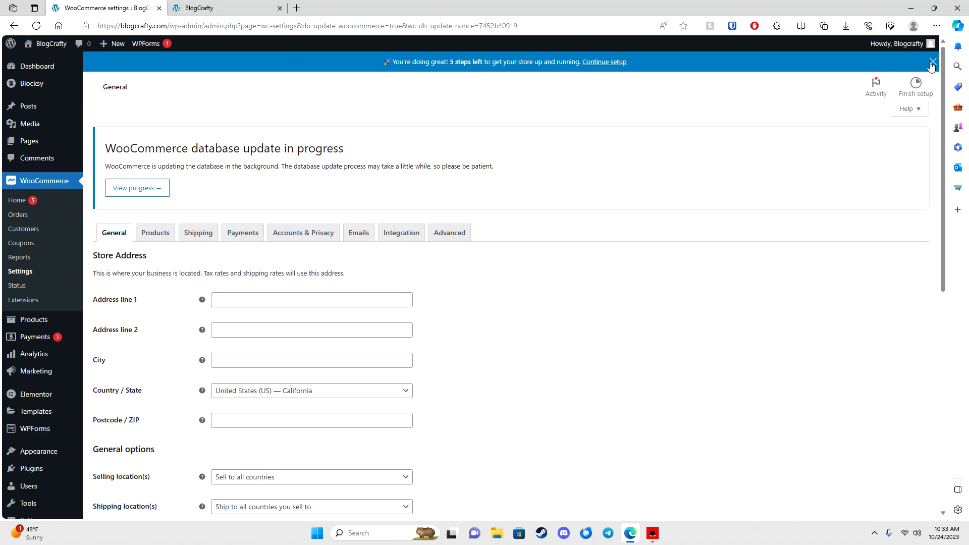
Examine the selling and shipping location choices and the tax, coupon and currency options in the general store settings
scroll(417, 320, "down", 2)
scroll(416, 319, "down", 2)
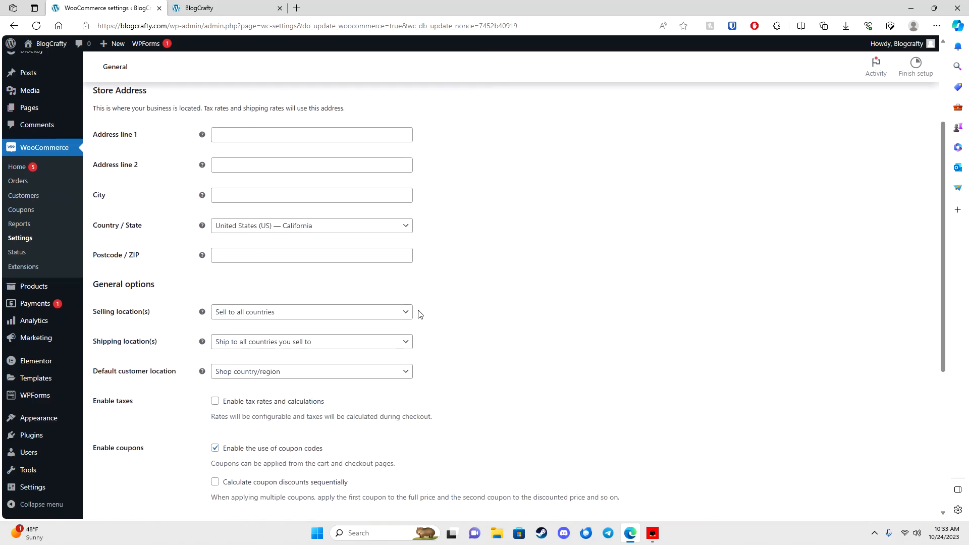
left_click(262, 341)
left_click(479, 341)
left_click(378, 316)
left_click(498, 327)
scroll(429, 359, "down", 3)
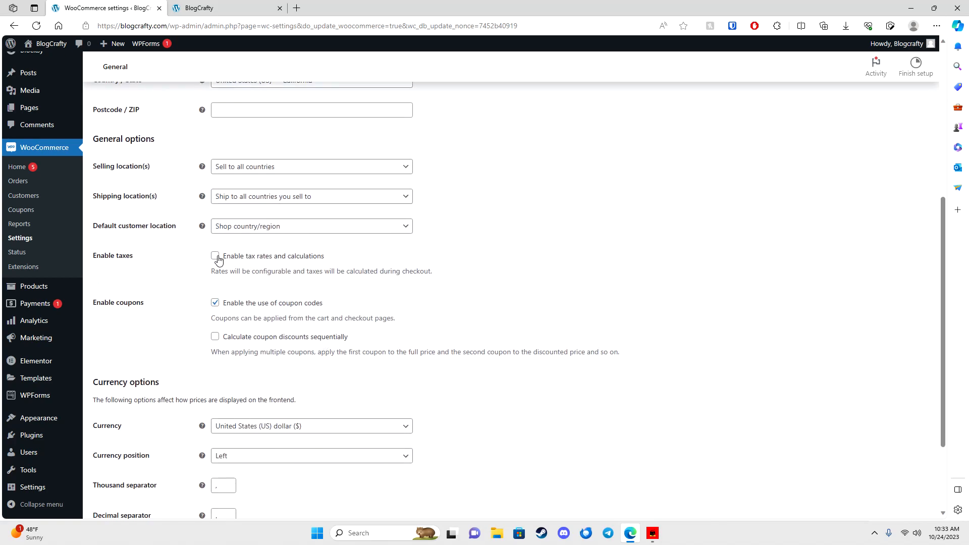
scroll(440, 340, "down", 2)
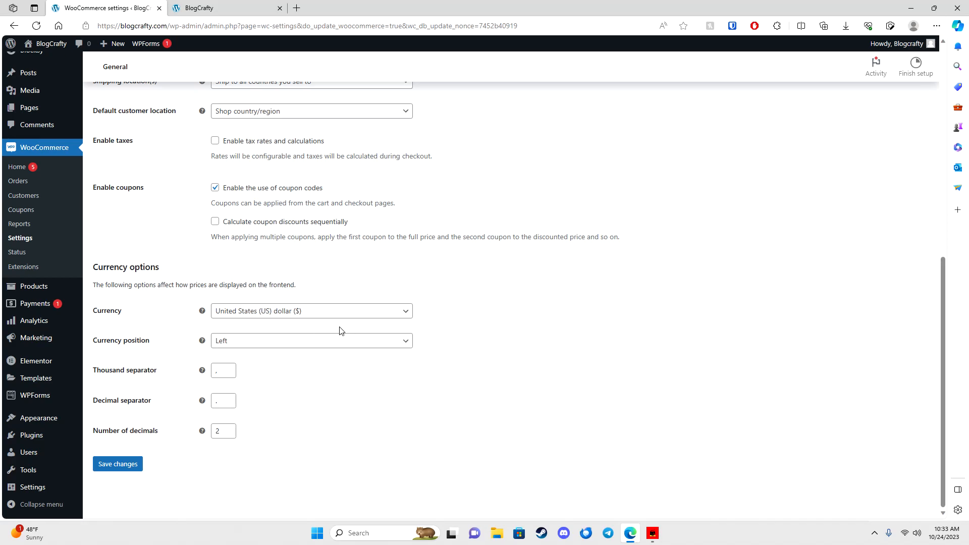
scroll(453, 330, "up", 8)
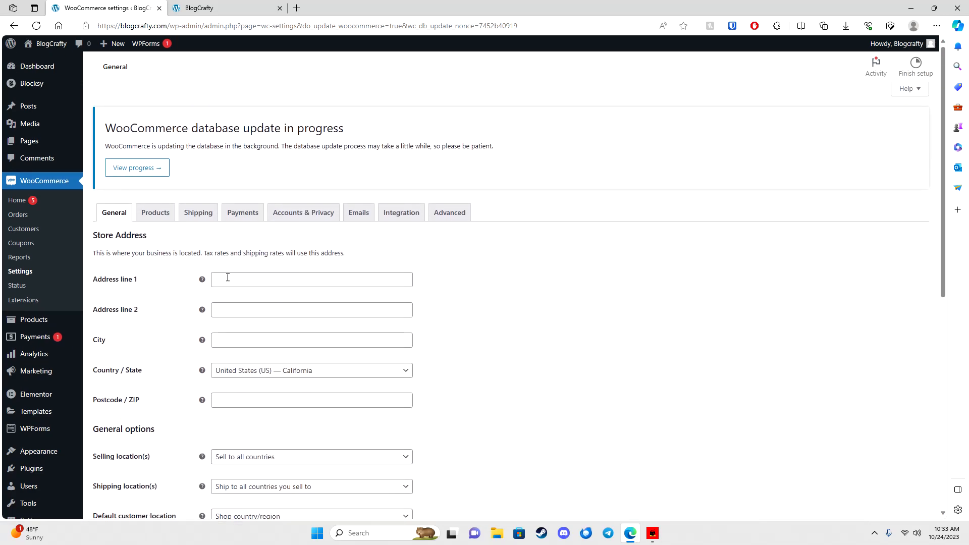
Open the WooCommerce product settings and compare the assigned Shop page with the Shop page on the live site
left_click(155, 212)
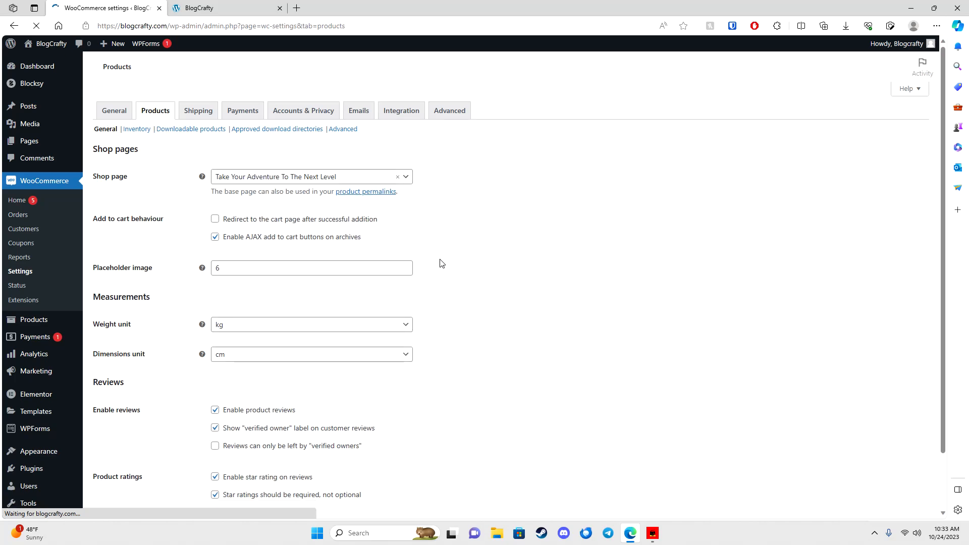
scroll(372, 225, "down", 1)
left_click(333, 210)
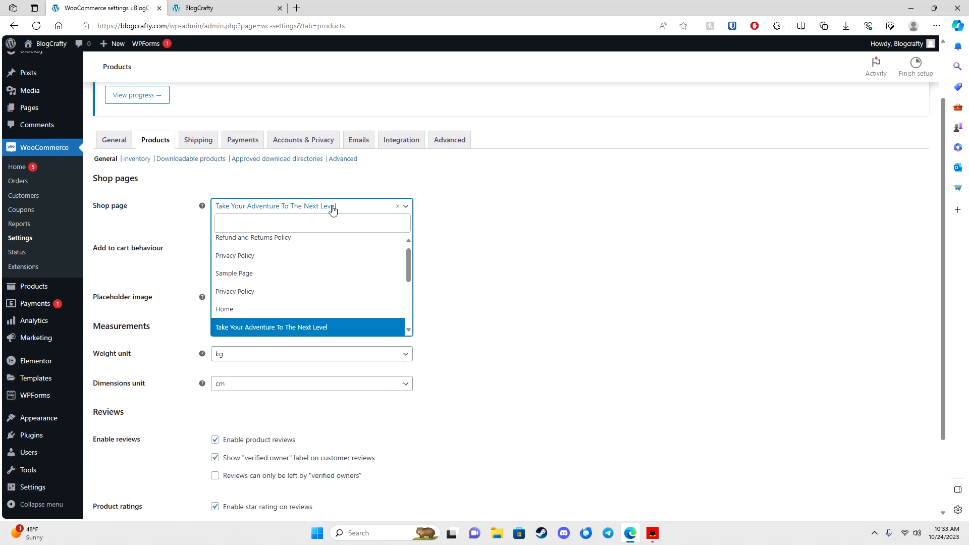
left_click(499, 241)
left_click(228, 8)
left_click(403, 146)
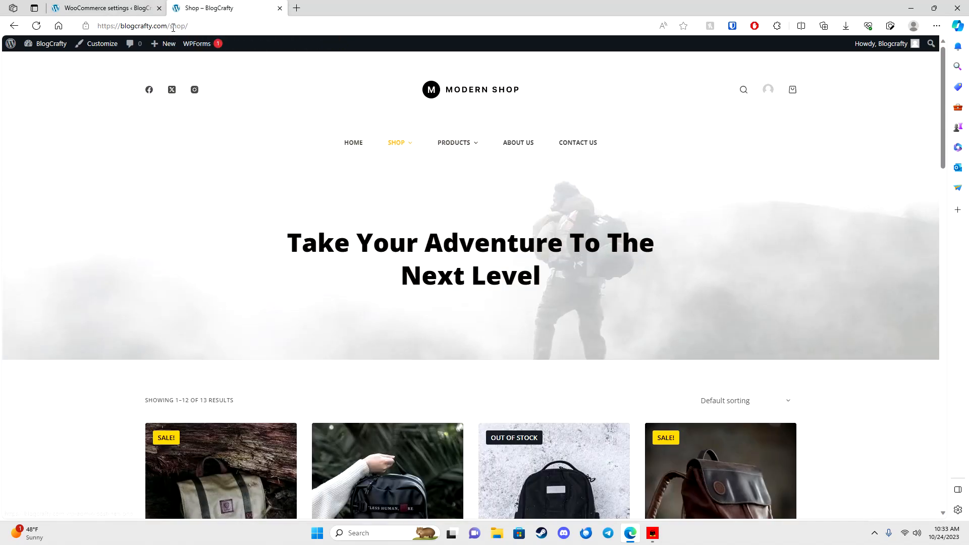
left_click(106, 8)
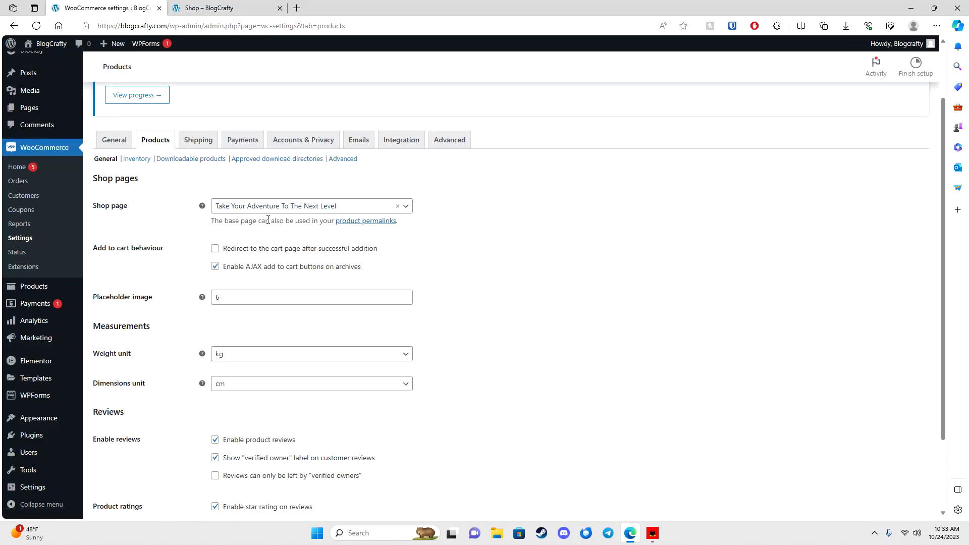
Examine the measurement, review and rating options in the product settings, as well as the stock options under Inventory
scroll(491, 271, "down", 2)
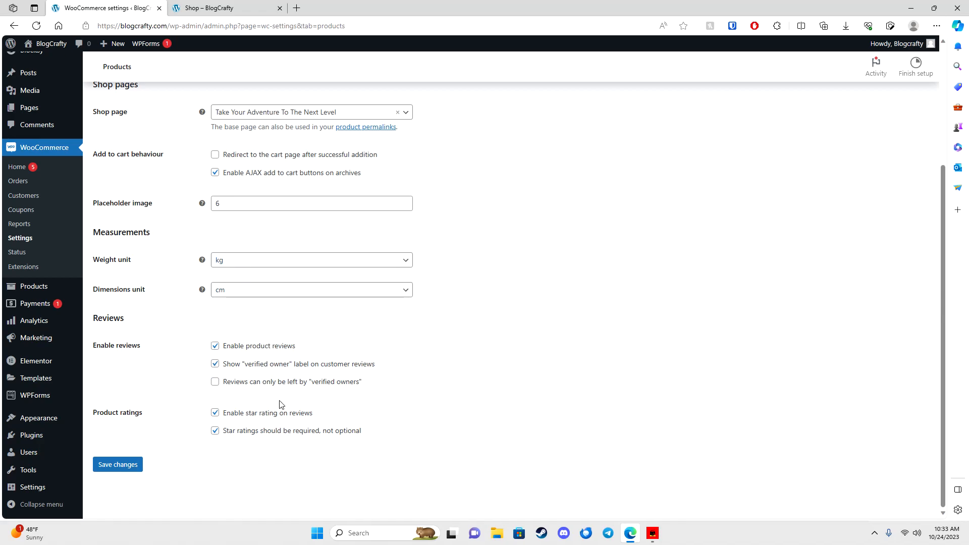
scroll(463, 385, "up", 4)
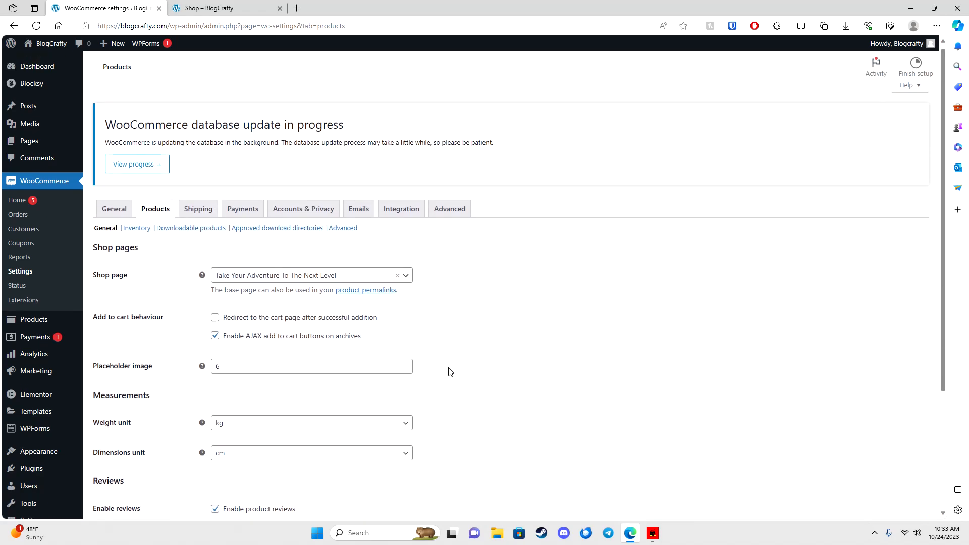
left_click(143, 231)
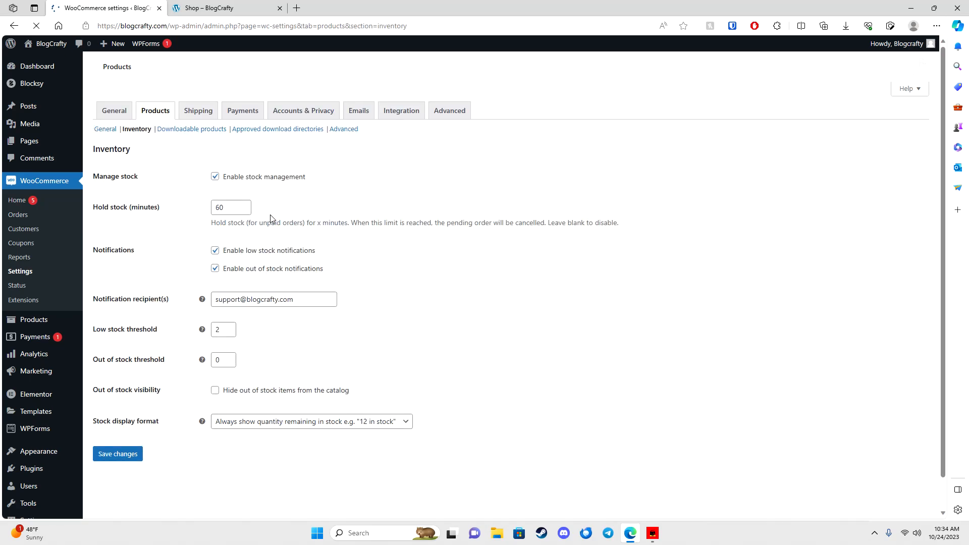
scroll(432, 312, "down", 2)
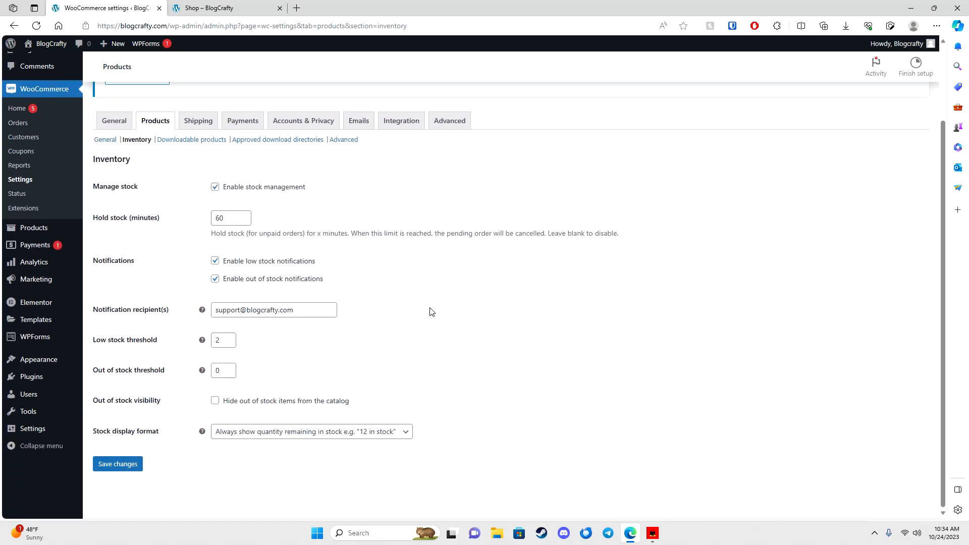
Open the form for a new shipping zone in the shipping settings, and look over the methods in the payment settings
left_click(191, 125)
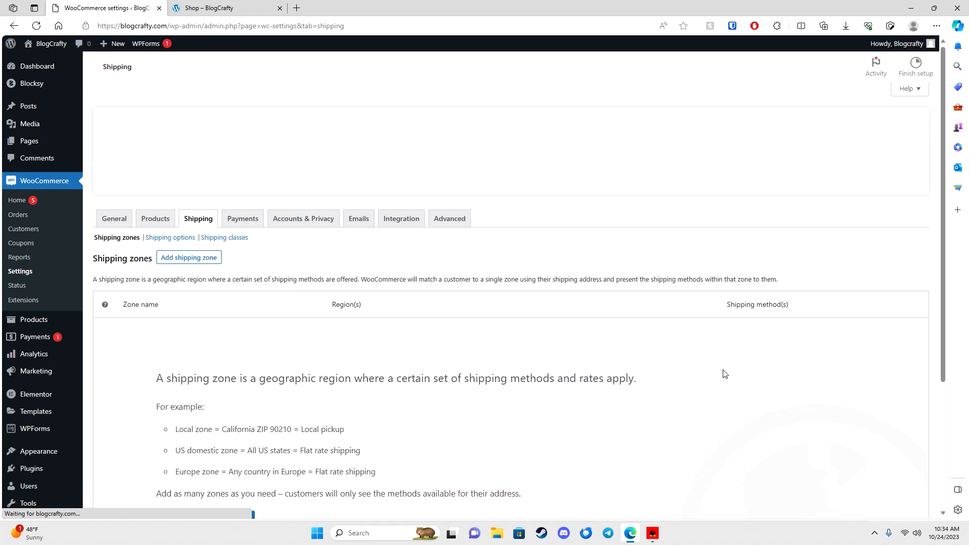
scroll(554, 336, "down", 3)
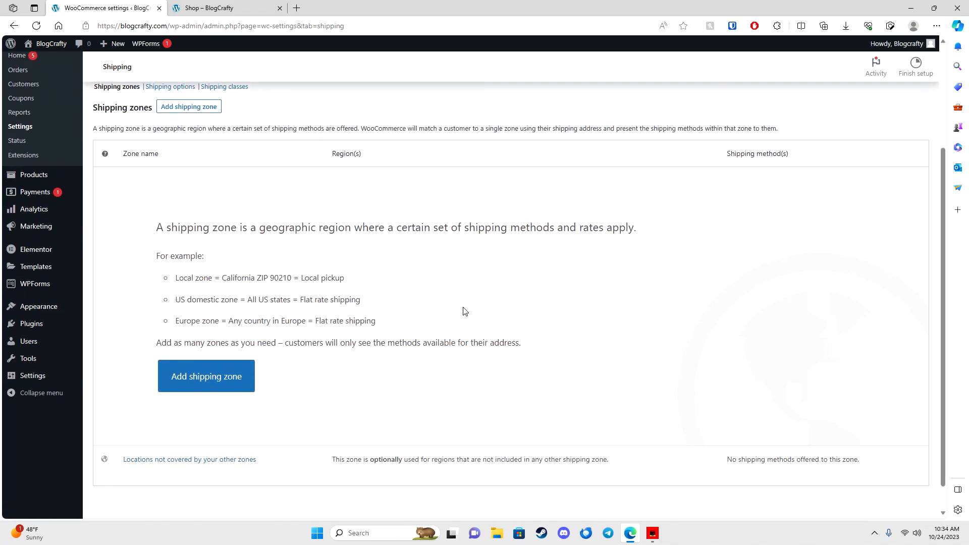
left_click(250, 376)
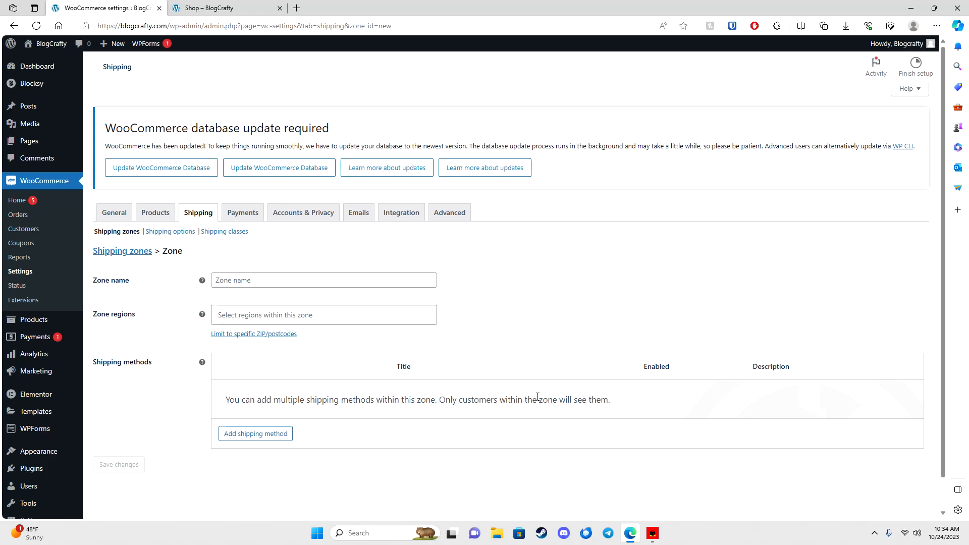
left_click(245, 216)
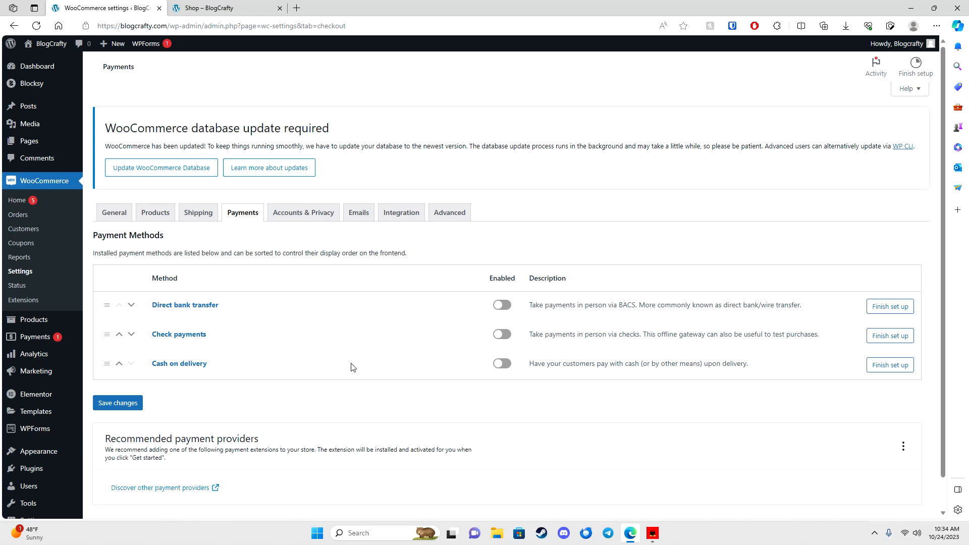
scroll(354, 366, "down", 1)
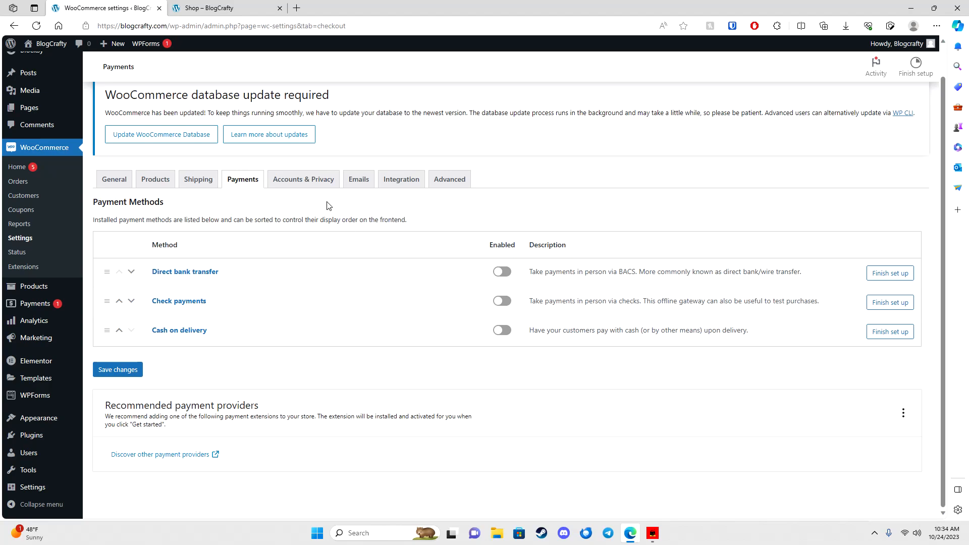
Examine the guest checkout, account creation, privacy policy and data retention options in the Accounts & Privacy settings
left_click(316, 186)
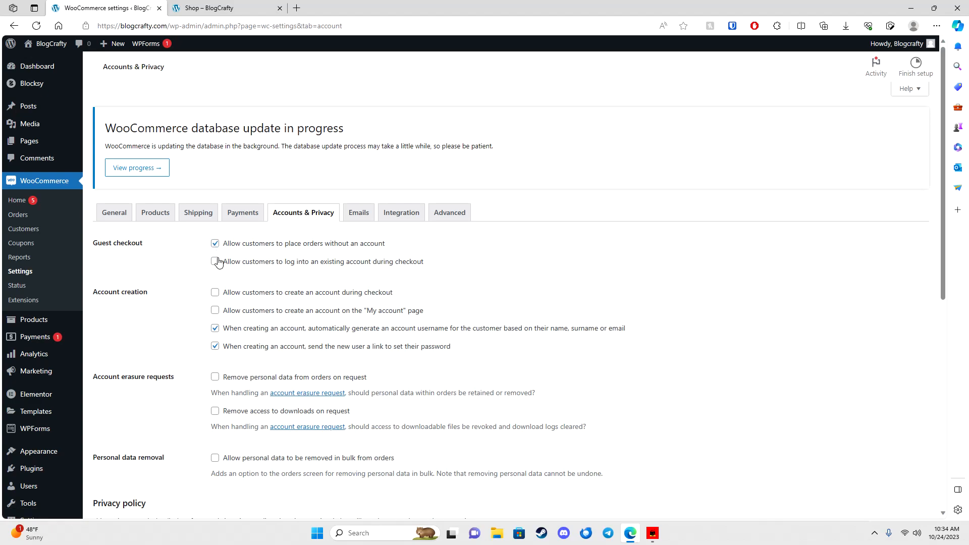
scroll(267, 268, "down", 2)
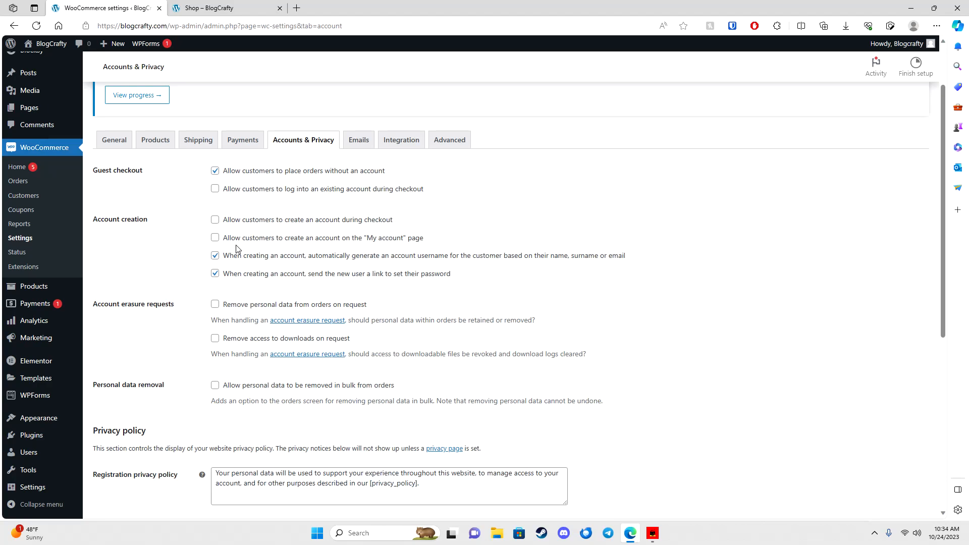
scroll(241, 257, "down", 3)
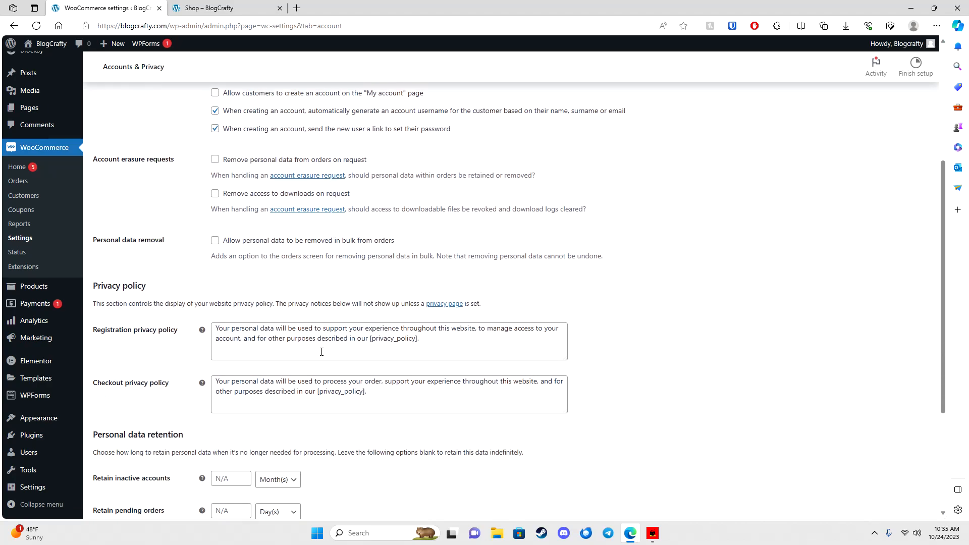
scroll(446, 317, "down", 2)
scroll(319, 281, "up", 1)
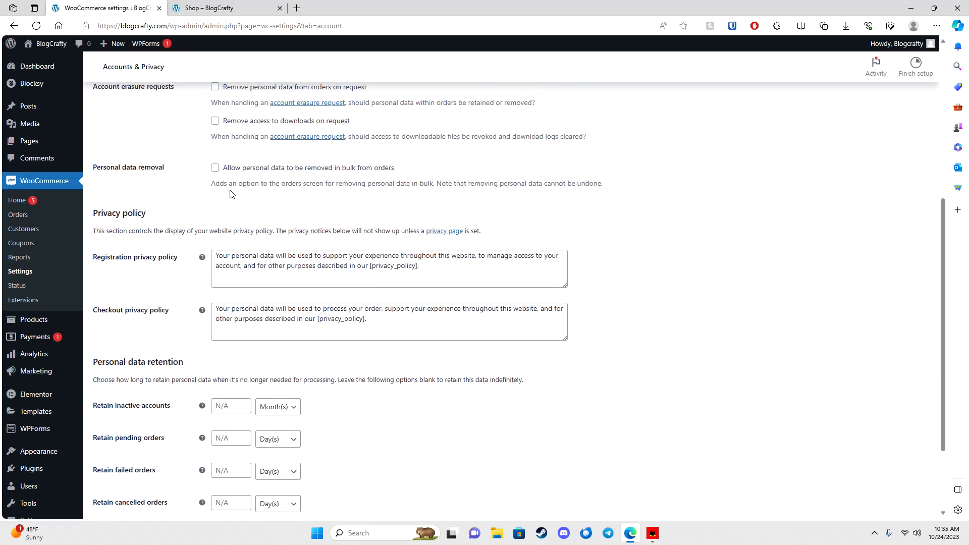
scroll(240, 187, "up", 5)
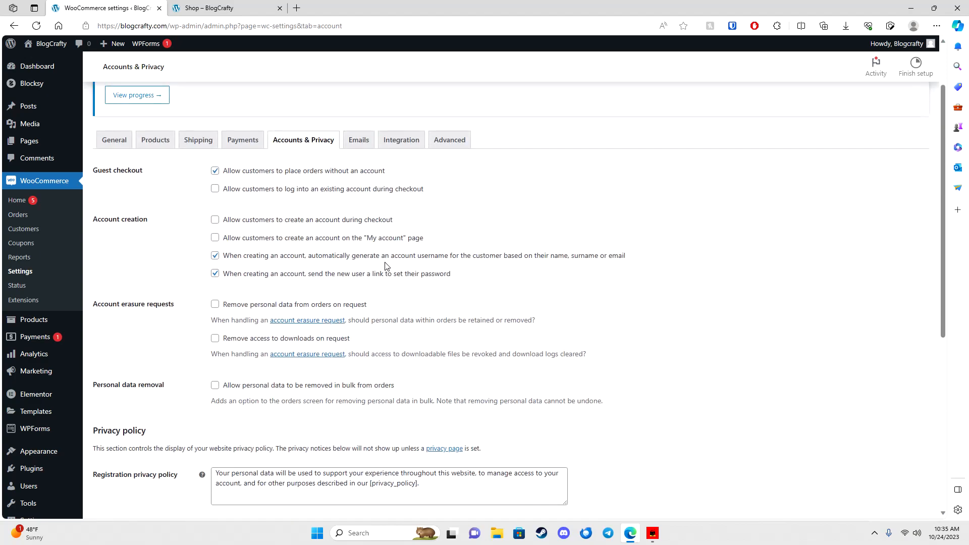
Examine the notification list, sender options and template colors in the email settings, and preview the email template
left_click(357, 212)
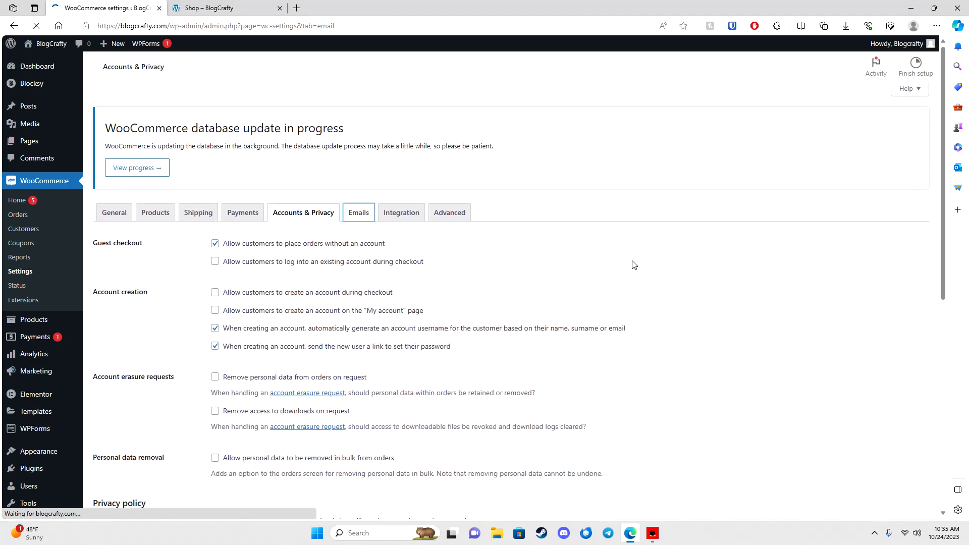
scroll(440, 300, "down", 4)
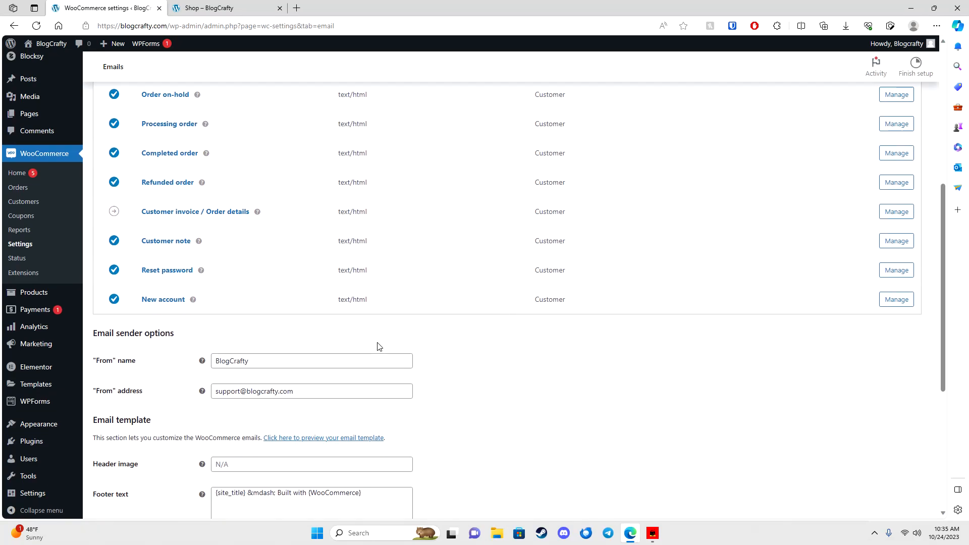
scroll(379, 346, "up", 2)
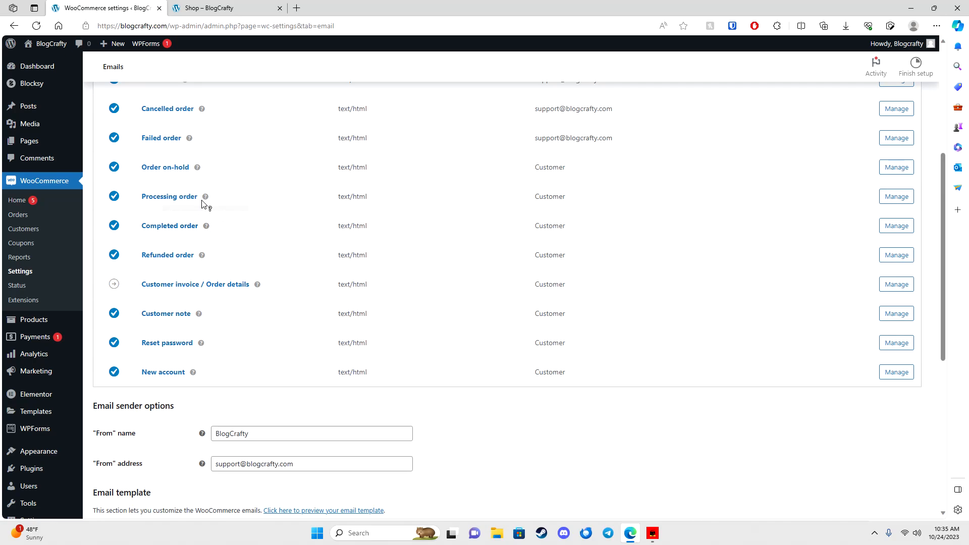
scroll(404, 301, "down", 4)
scroll(262, 398, "down", 2)
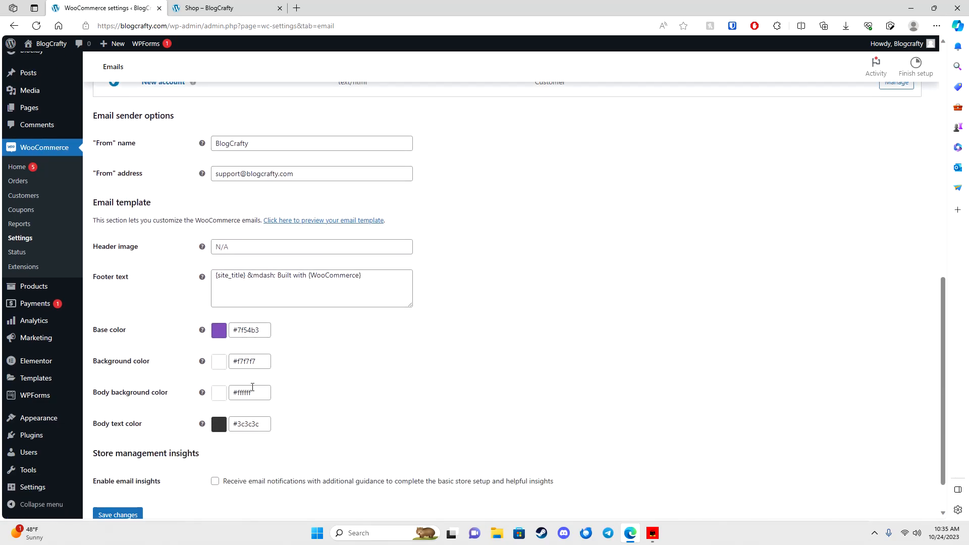
scroll(479, 342, "up", 4)
scroll(498, 353, "down", 1)
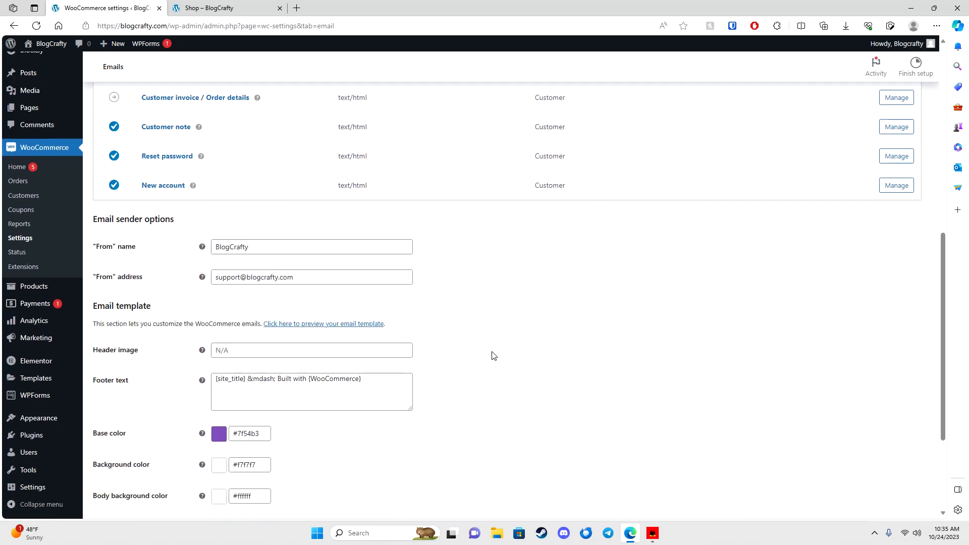
left_click(364, 315)
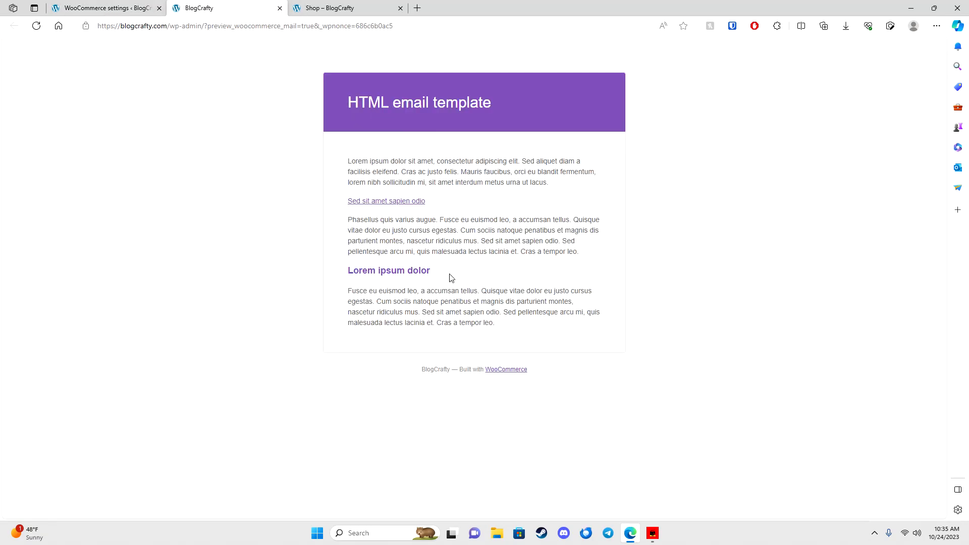
left_click(118, 11)
Open the New order email notification and examine its email heading, additional content and email type options
scroll(678, 266, "up", 7)
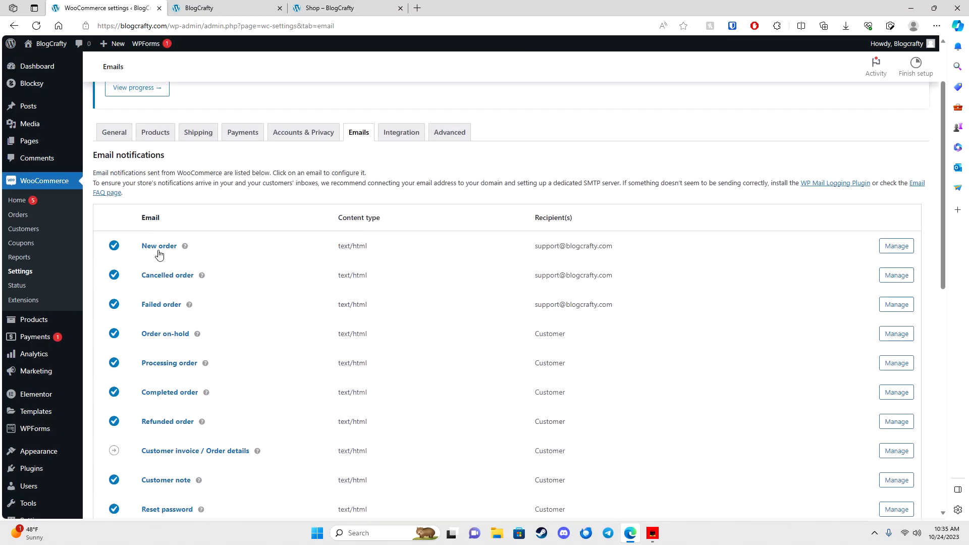
left_click(895, 246)
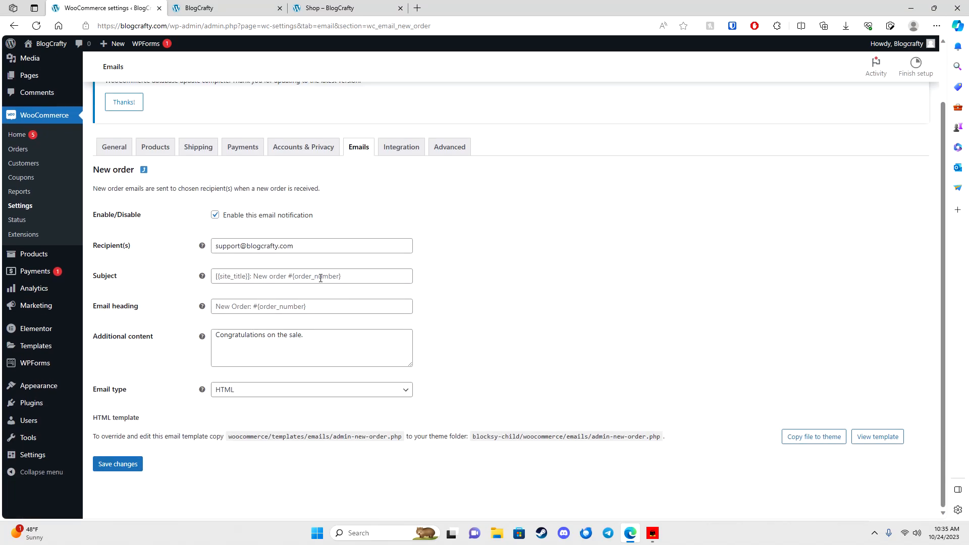
left_click(321, 308)
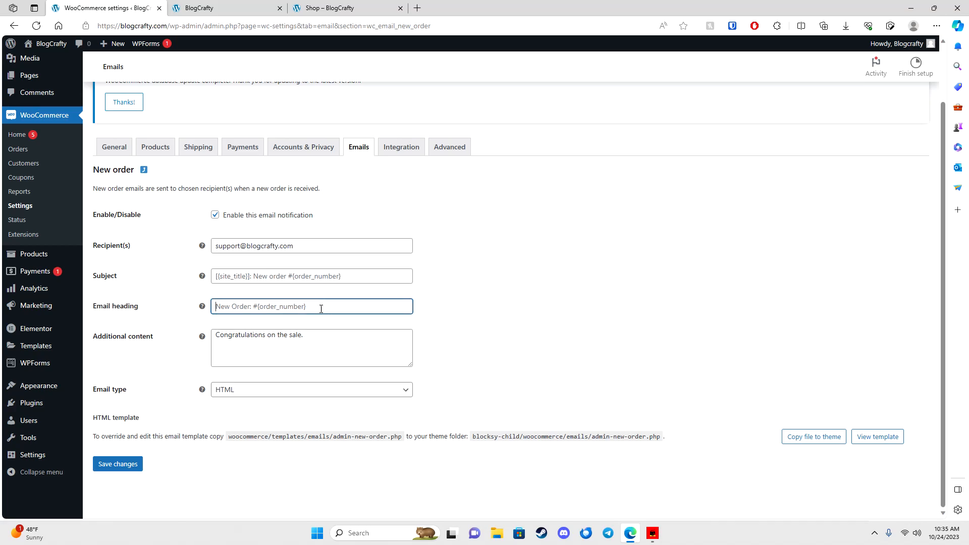
left_click(304, 349)
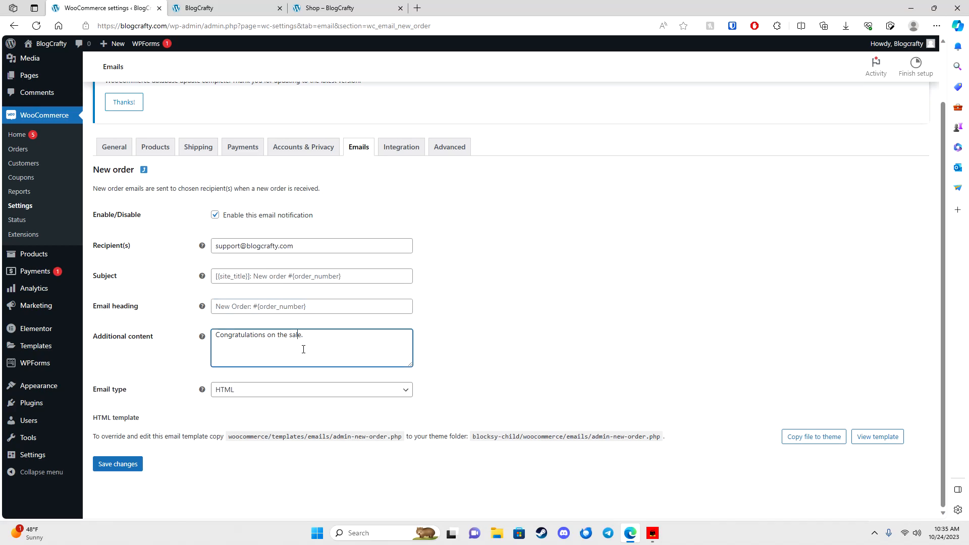
left_click(319, 388)
left_click(303, 406)
left_click(303, 394)
left_click(315, 424)
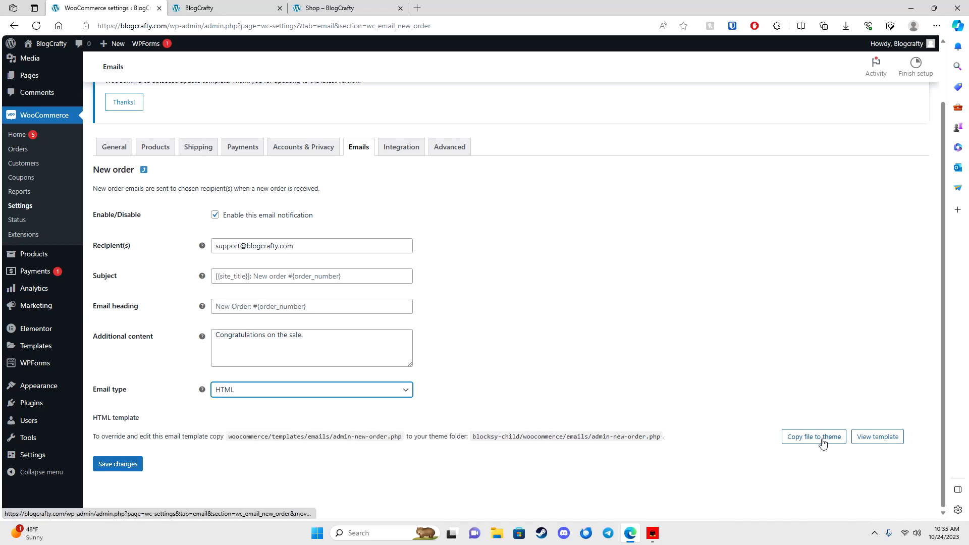
Open the MaxMind Geolocation integration settings and read the linked documentation on creating an account, returning to the license key field
left_click(397, 149)
left_click(528, 79)
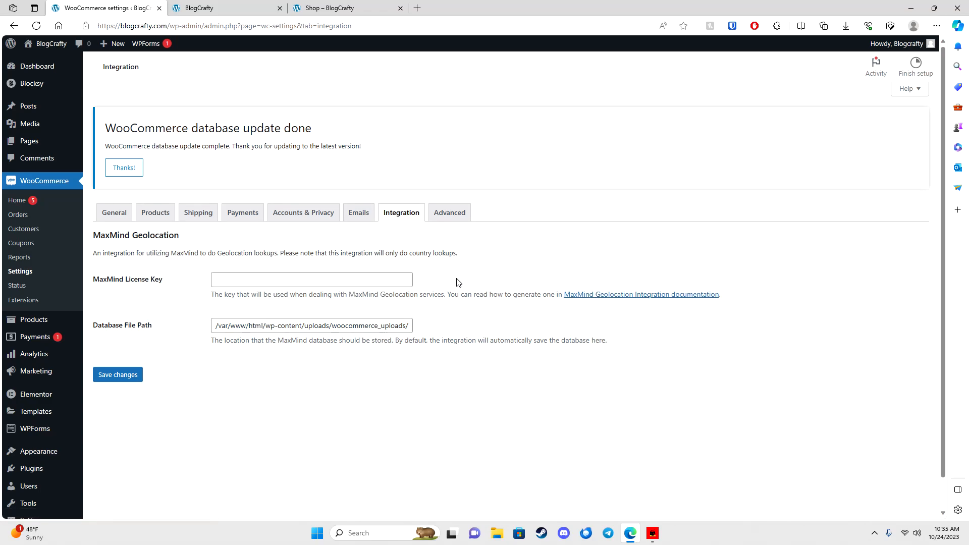
left_click(581, 295)
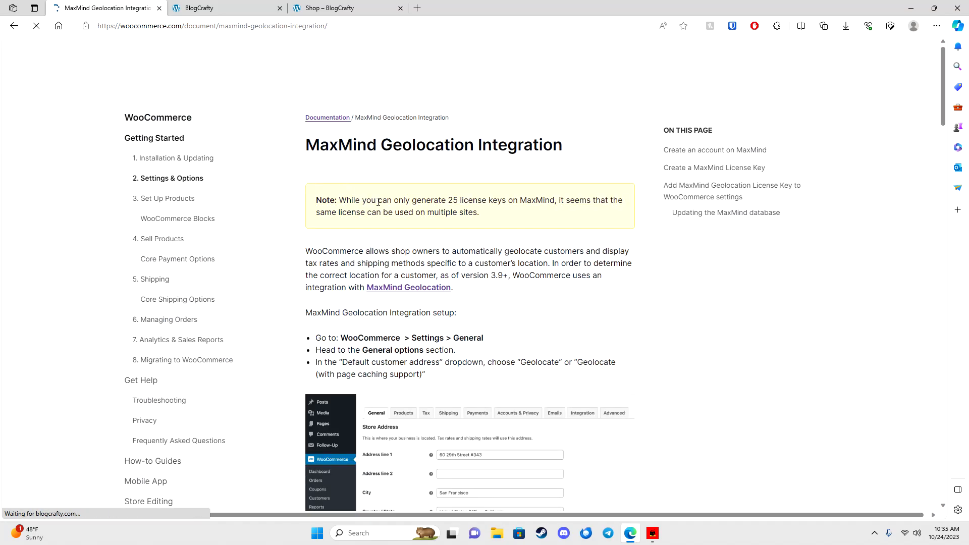
scroll(304, 316, "down", 6)
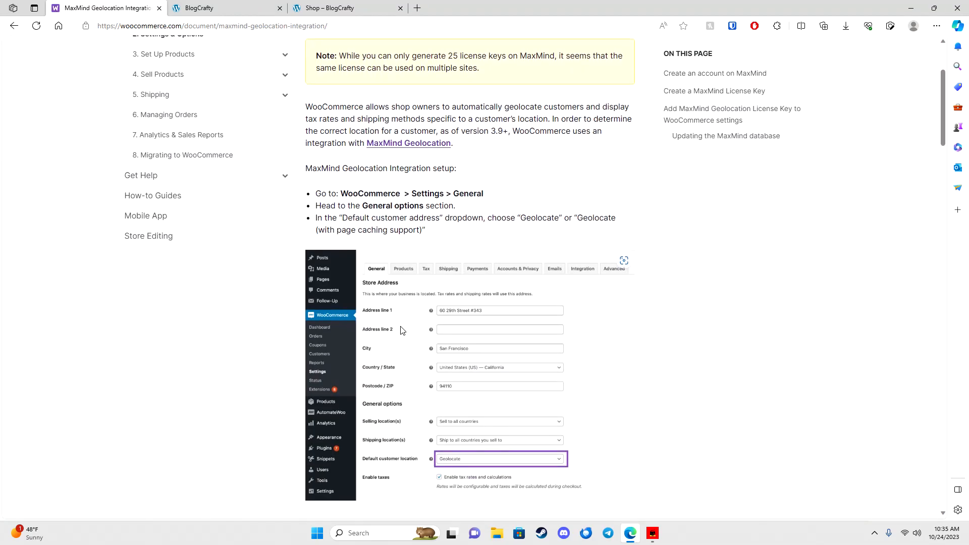
scroll(430, 330, "up", 3)
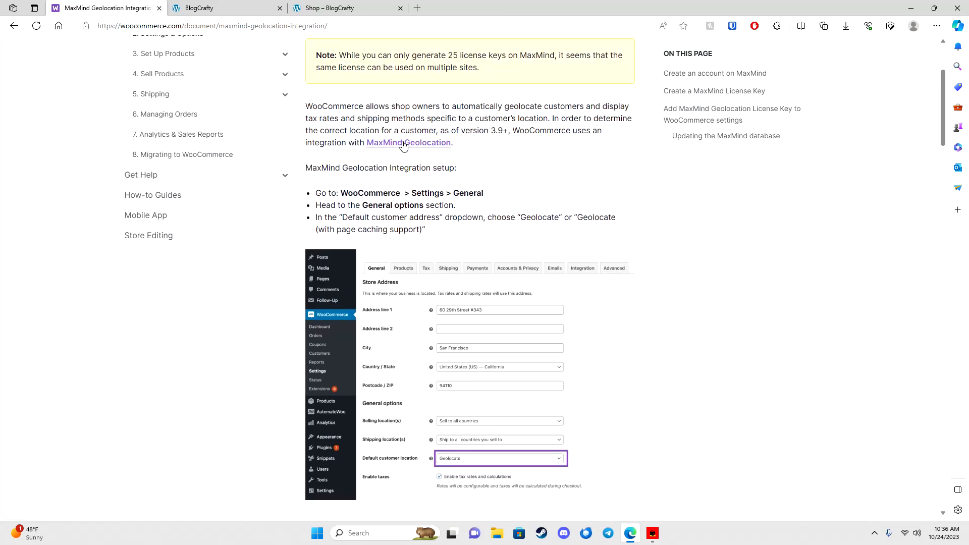
scroll(404, 167, "down", 9)
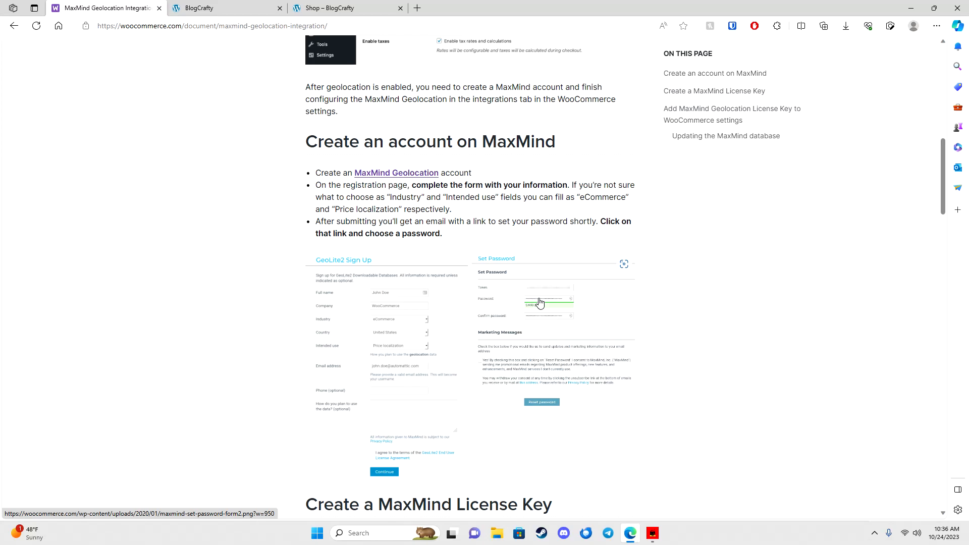
left_click(14, 27)
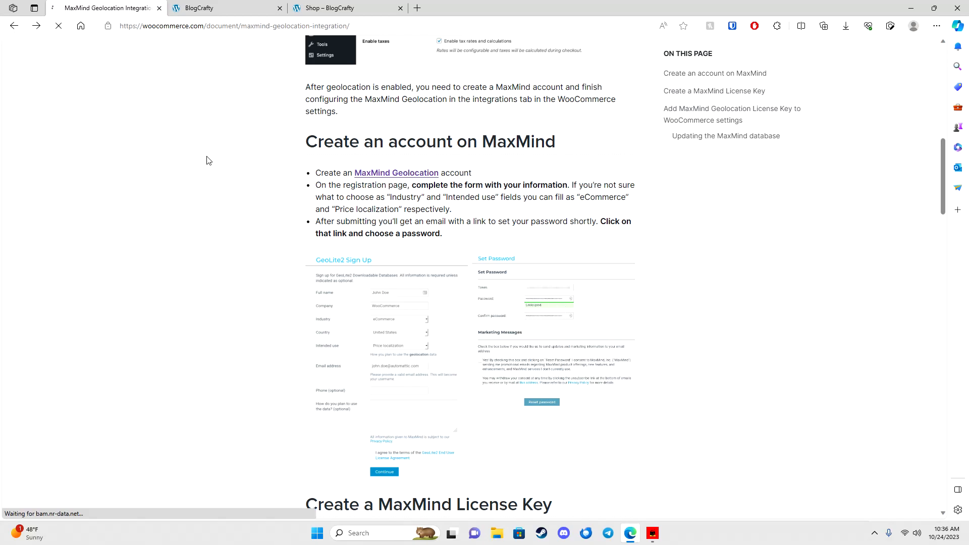
left_click(245, 281)
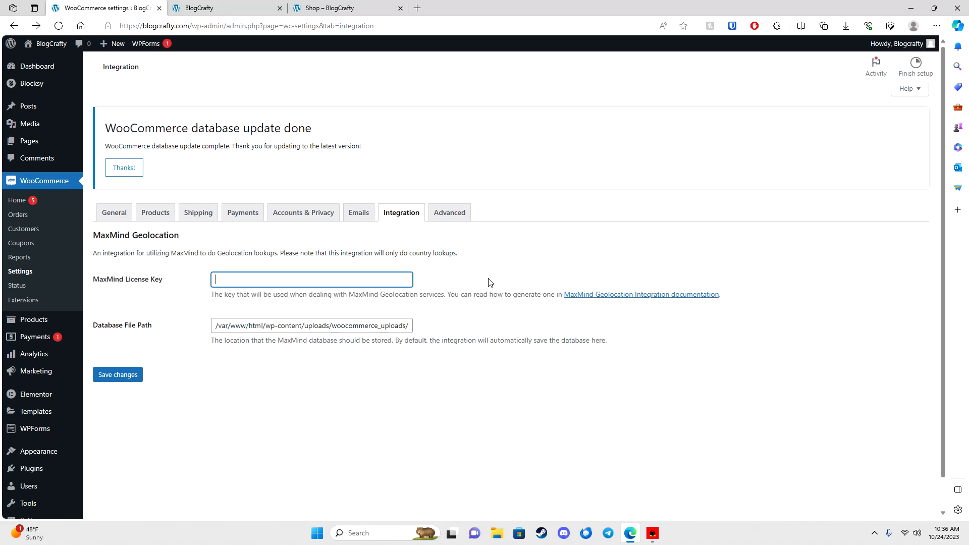
Examine the assigned cart, checkout and account pages and the checkout and account endpoints in the Advanced settings
left_click(450, 213)
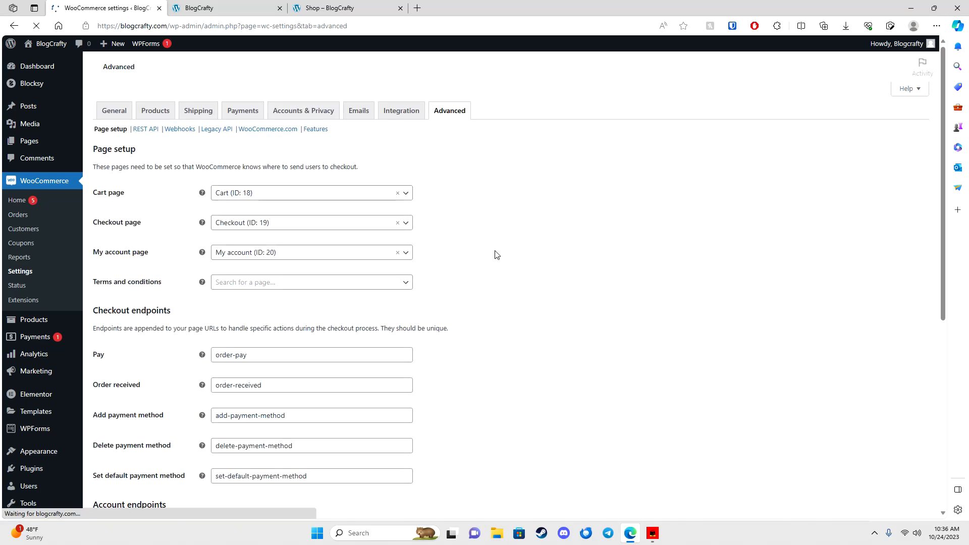
scroll(494, 255, "down", 2)
left_click(372, 213)
left_click(474, 221)
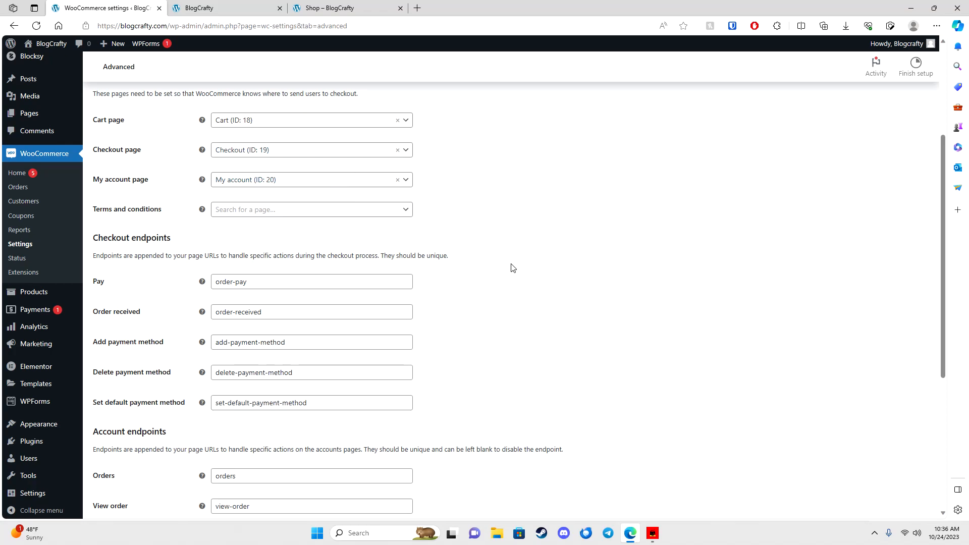
scroll(511, 272, "down", 3)
scroll(394, 247, "down", 2)
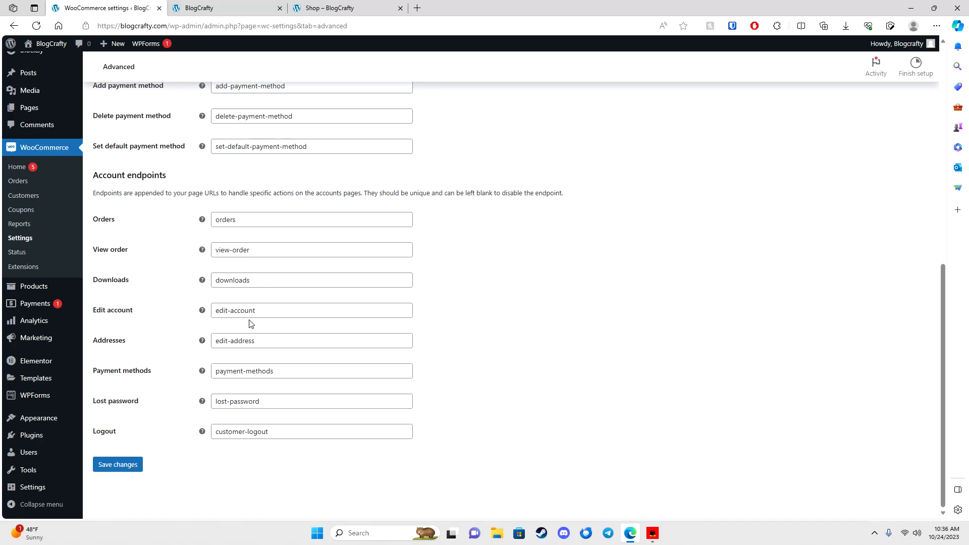
scroll(255, 355, "up", 5)
Close the email template preview, check where the account icon on the live Shop page leads, and return to the shop
left_click(241, 7)
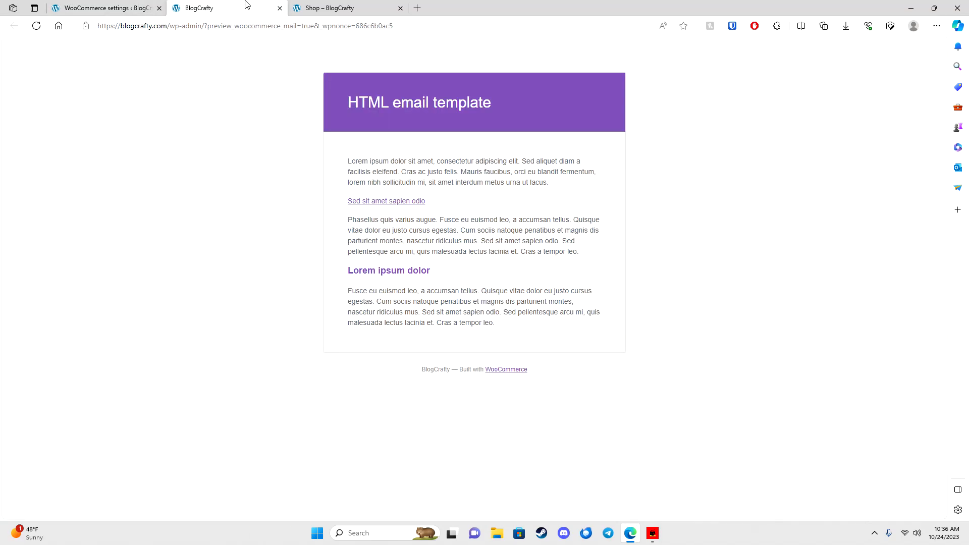
left_click(279, 11)
left_click(262, 12)
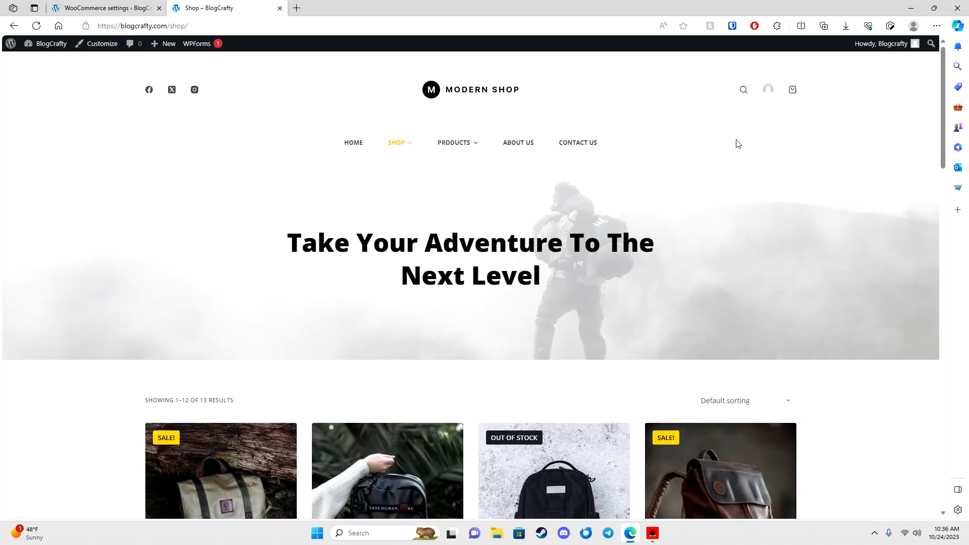
left_click(769, 91)
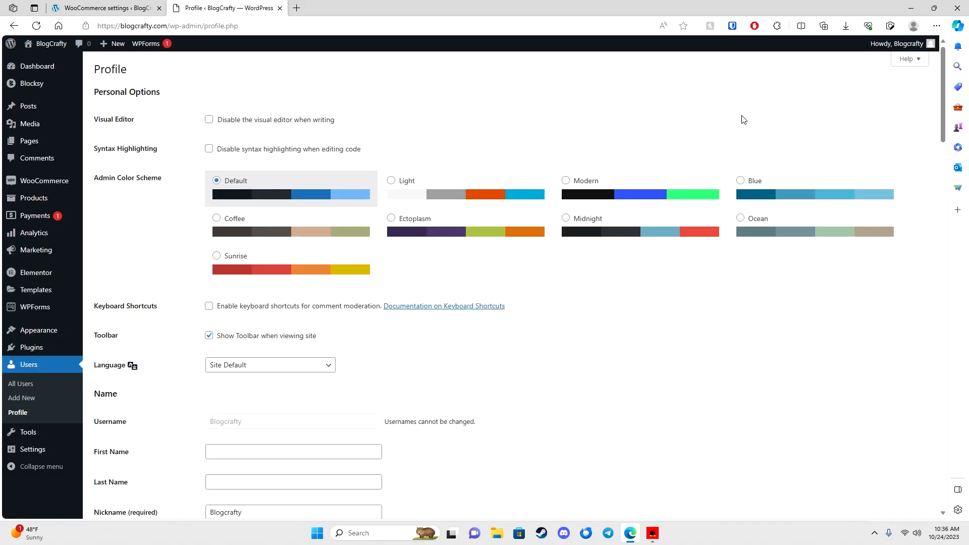
left_click(10, 25)
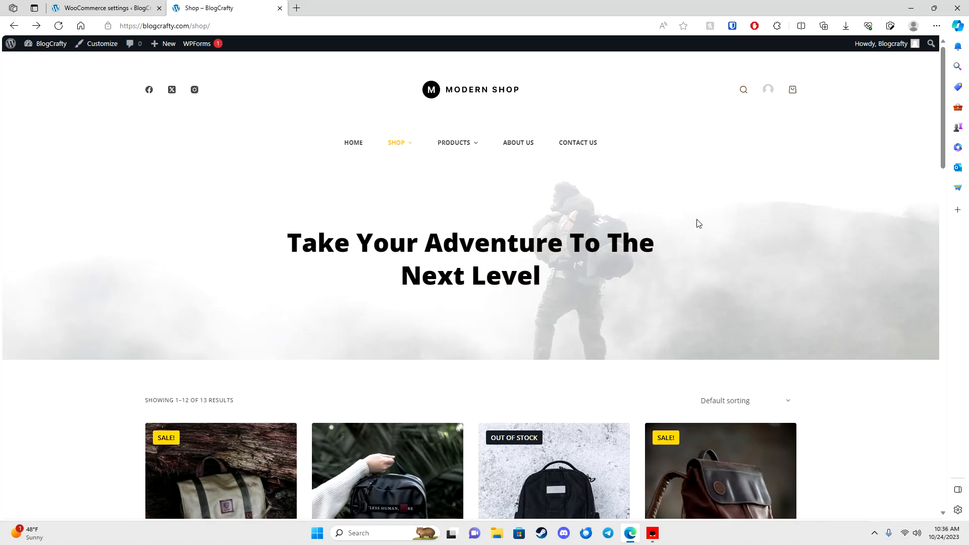
Clear the Downloads account endpoint in the Advanced settings, save the changes and check the endpoint list
key("ctrl+shift+Tab")
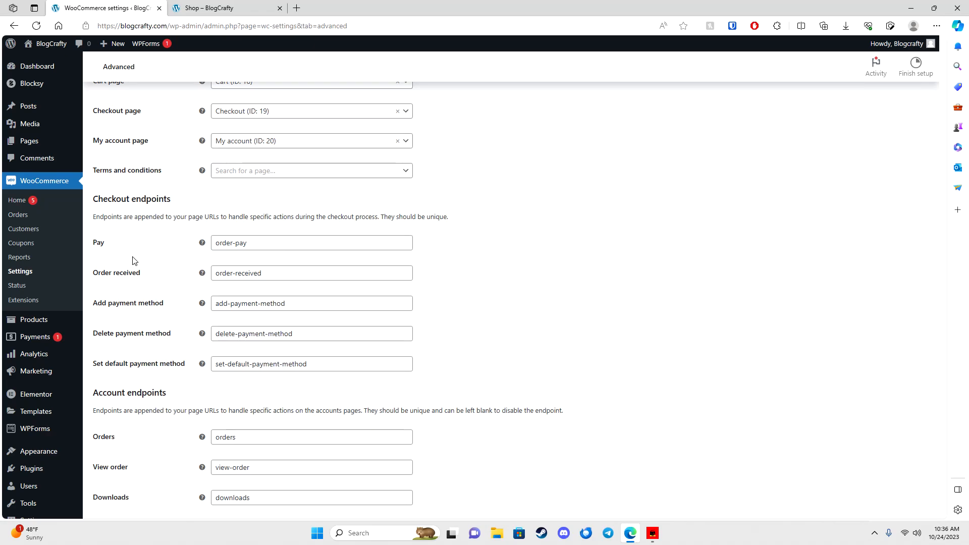
scroll(182, 326, "down", 3)
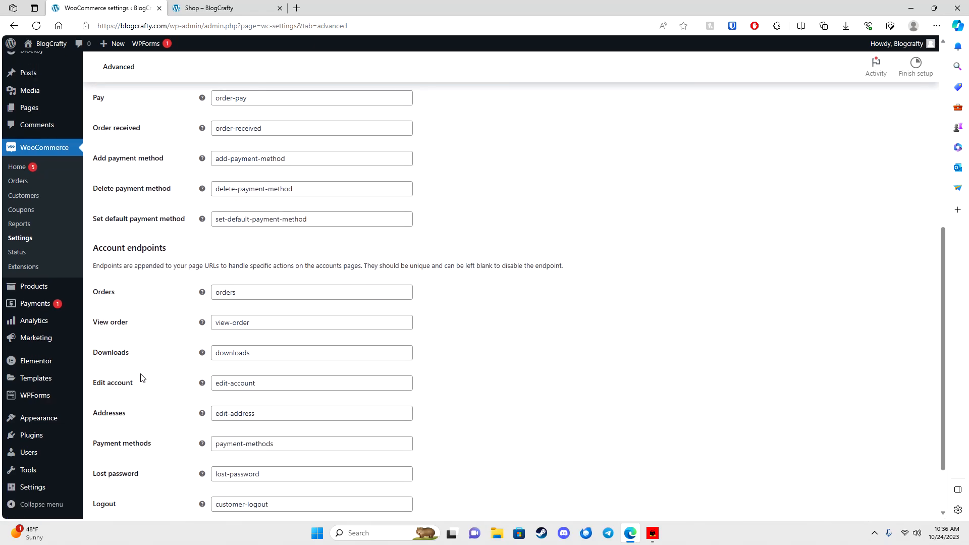
scroll(146, 354, "down", 2)
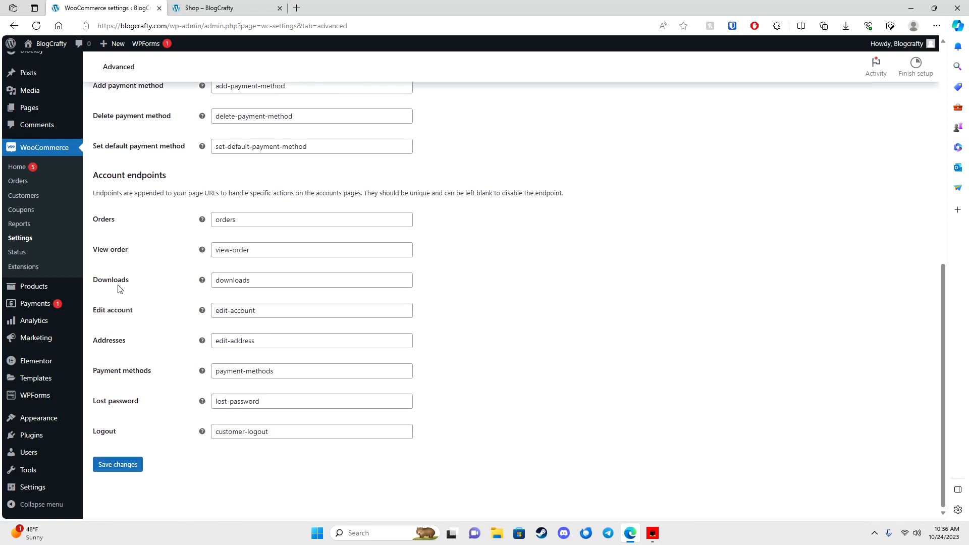
left_click_drag(255, 281, 197, 288)
key("BackSpace")
left_click(123, 465)
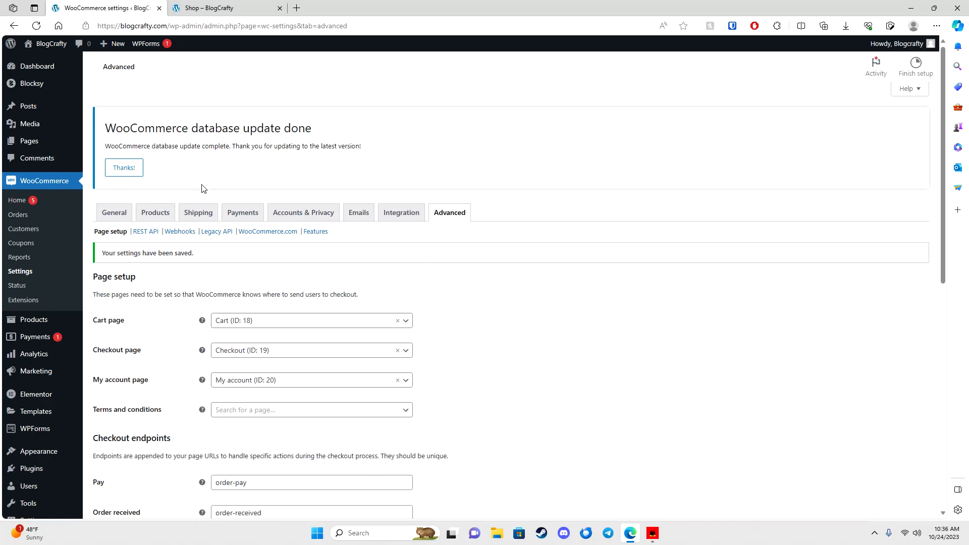
scroll(461, 287, "down", 4)
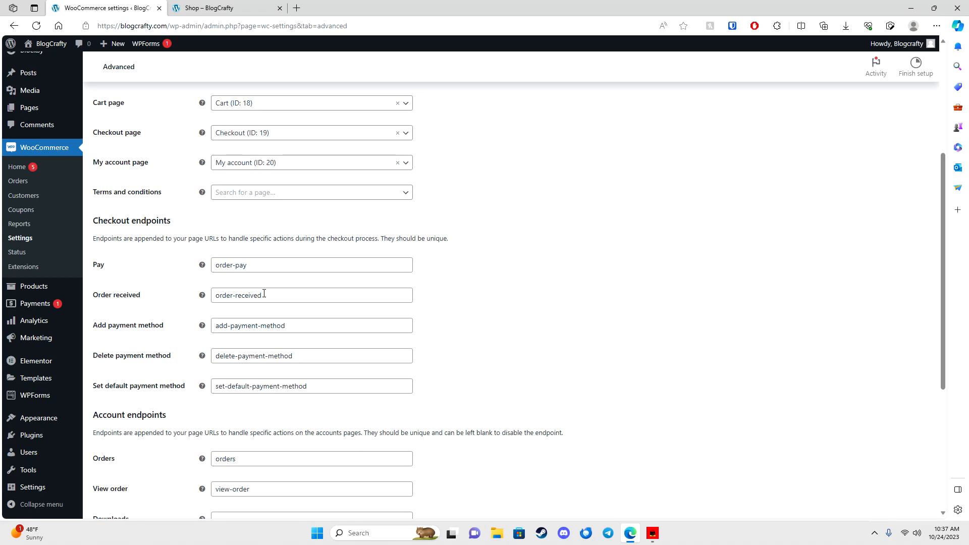
scroll(290, 357, "down", 4)
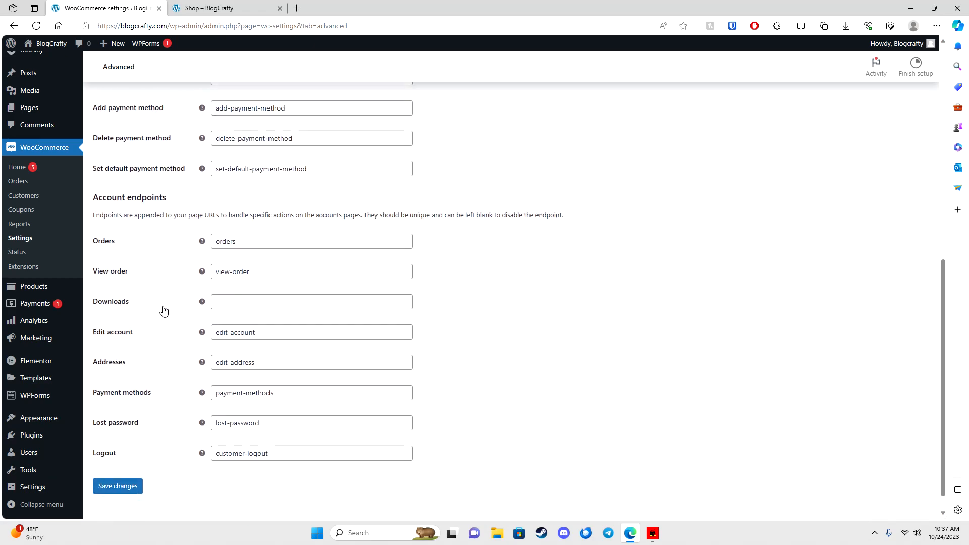
scroll(301, 275, "up", 6)
scroll(475, 254, "up", 1)
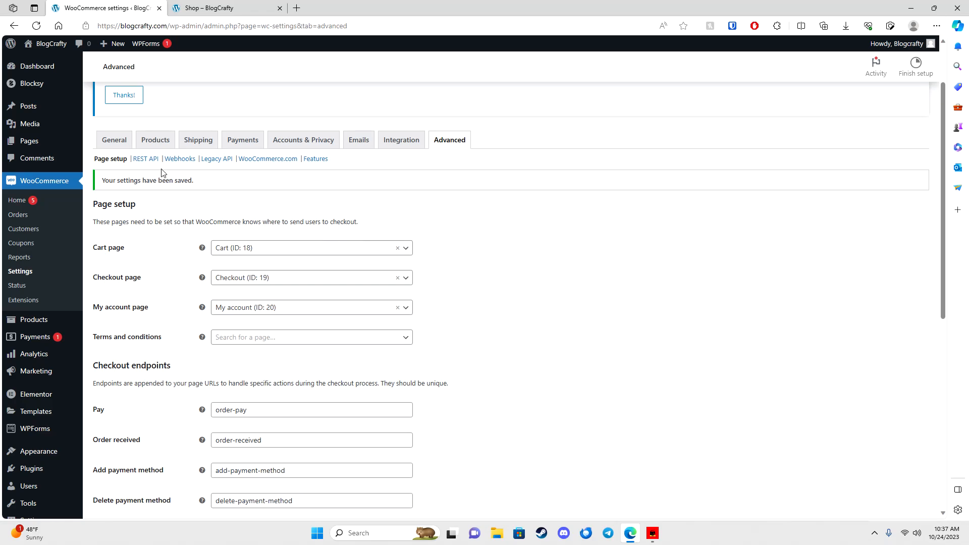
Leave the WooCommerce settings for the installed plugins and search for new plugins with the keyword "paypal"
left_click(121, 143)
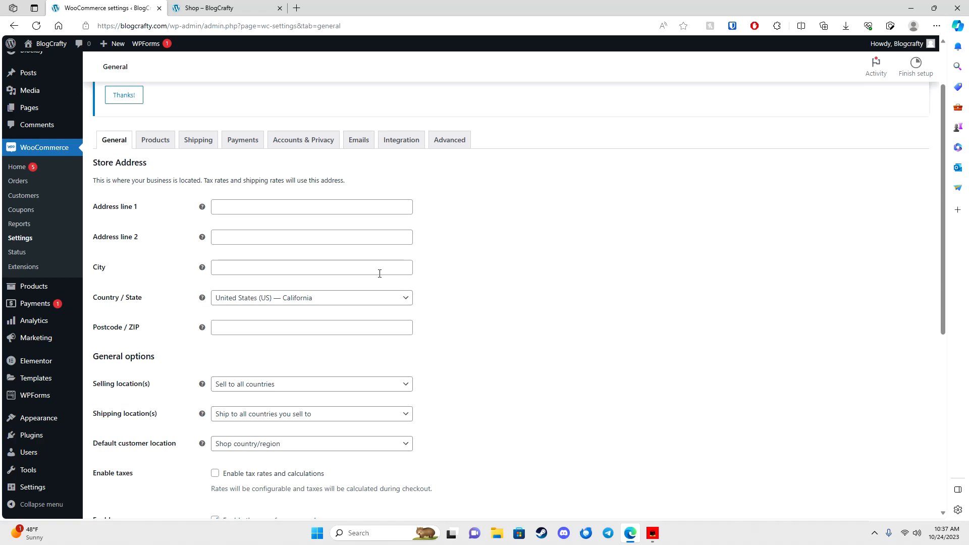
left_click(35, 305)
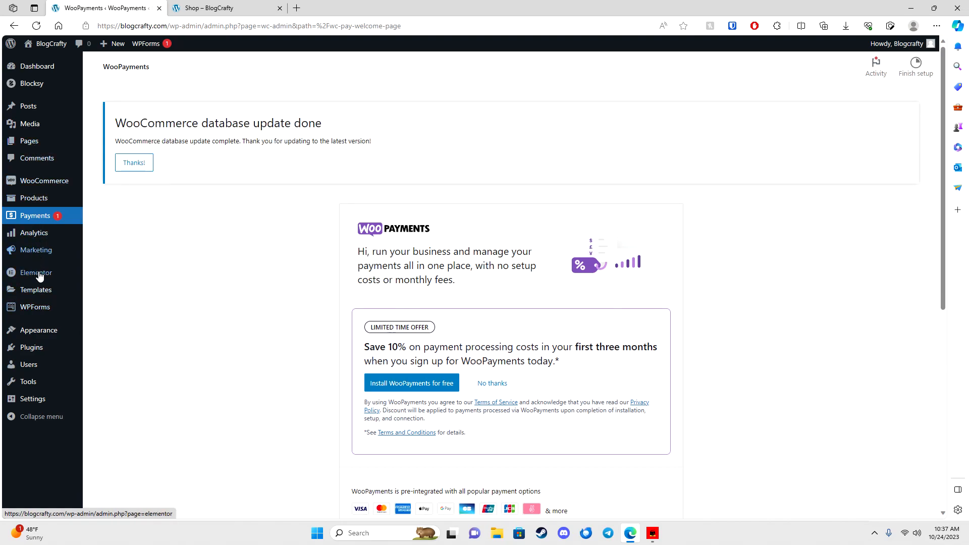
left_click(35, 350)
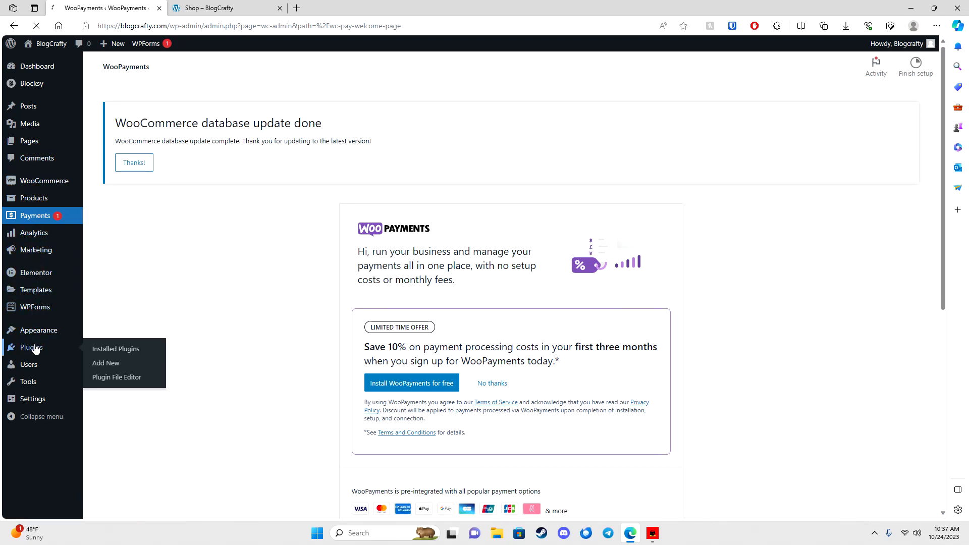
left_click(153, 70)
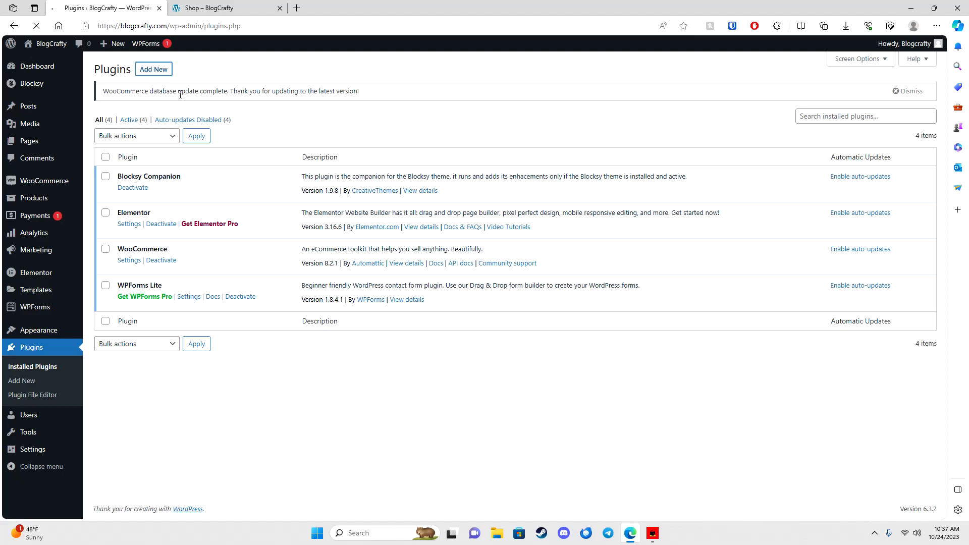
left_click(803, 99)
type("paypal")
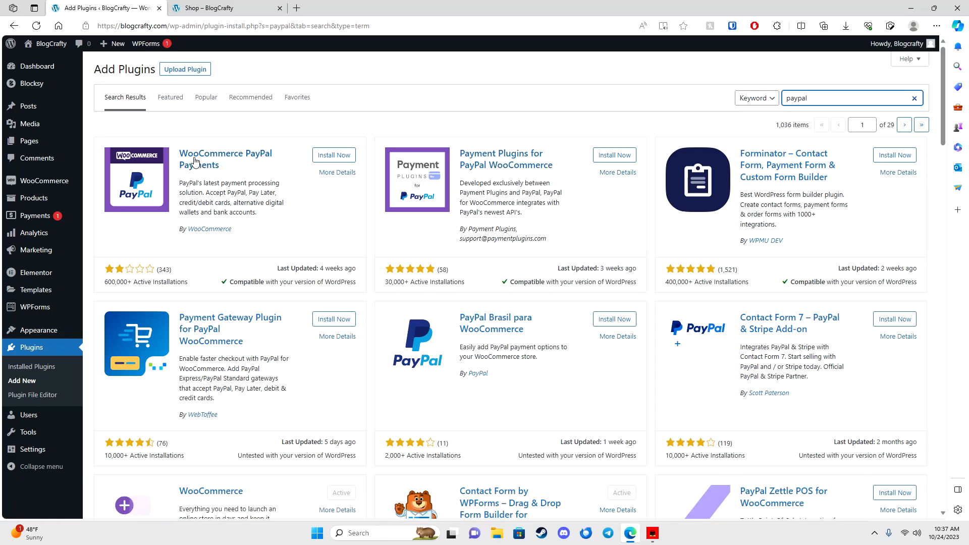
Look through the PayPal plugin results and install Payment Plugins for PayPal WooCommerce
scroll(193, 161, "down", 3)
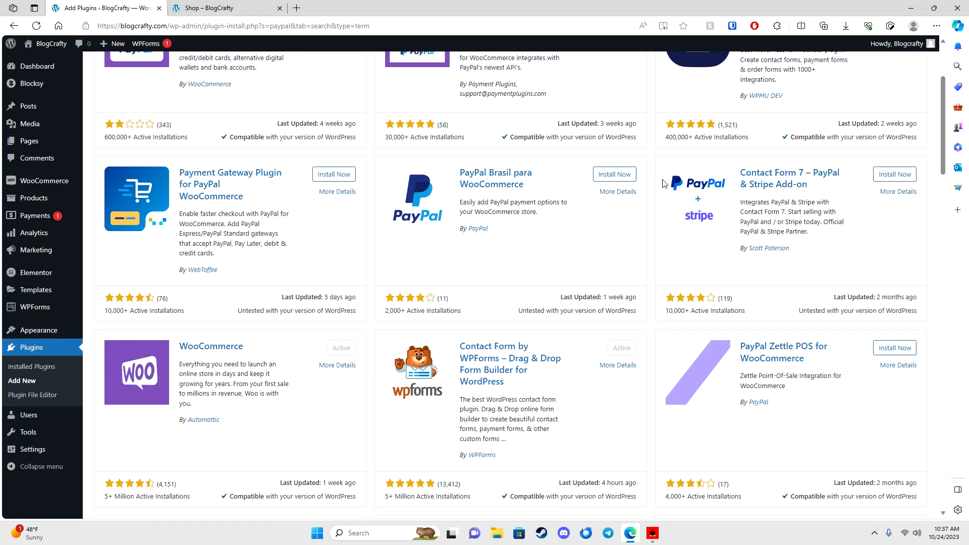
scroll(492, 303, "down", 2)
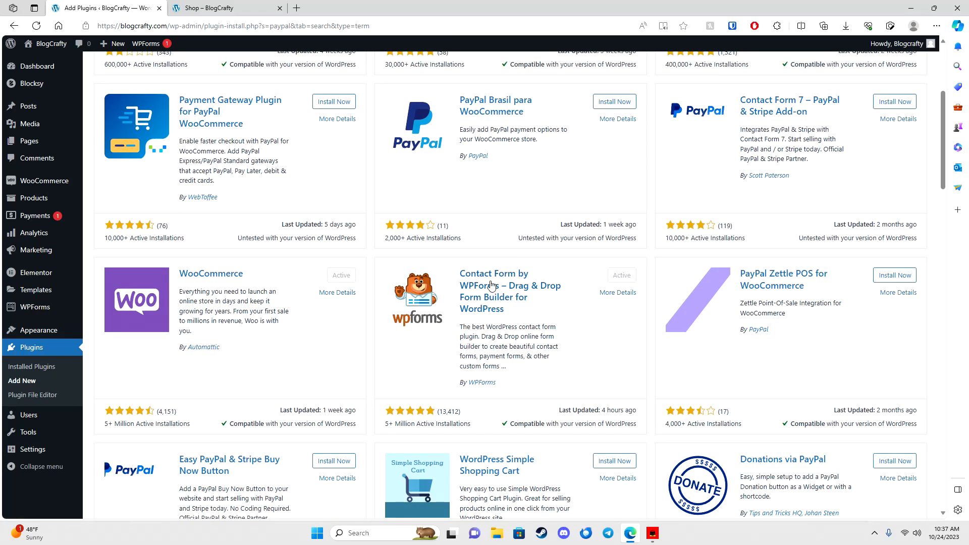
scroll(479, 286, "up", 5)
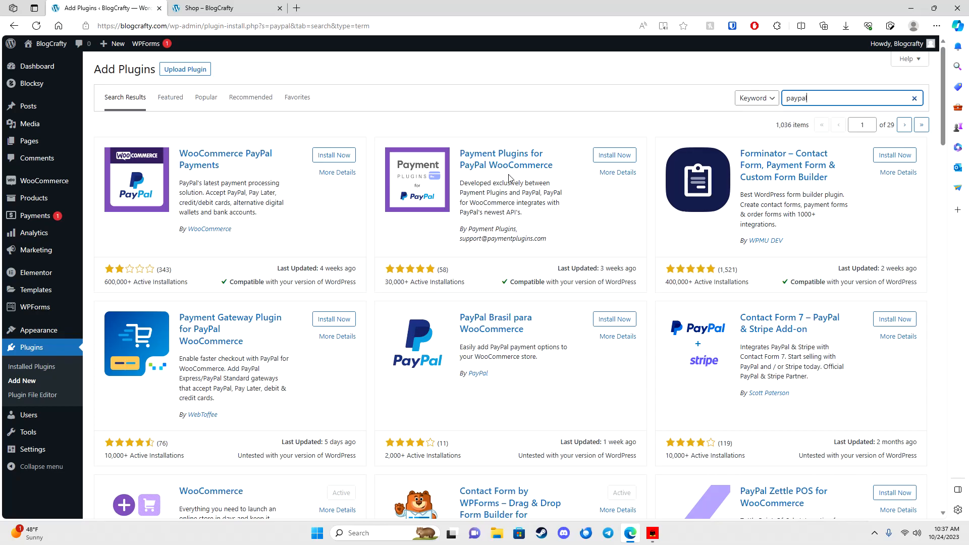
left_click(613, 155)
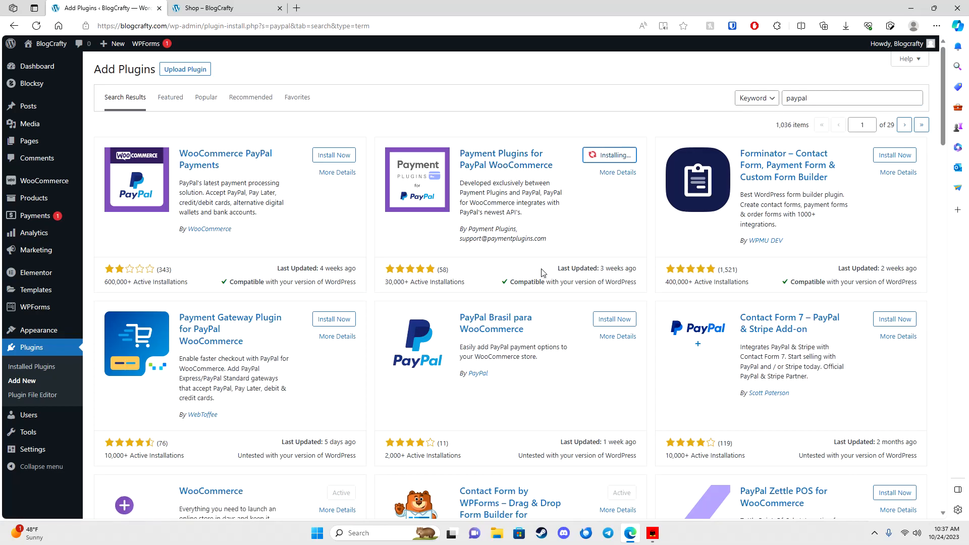
Search for plugins with the keyword "stripe" and install Payment Plugins for Stripe WooCommerce
left_click(827, 98)
key("BackSpace")
key("BackSpace")
key("BackSpace")
key("BackSpace")
key("BackSpace")
key("BackSpace")
type("stripe")
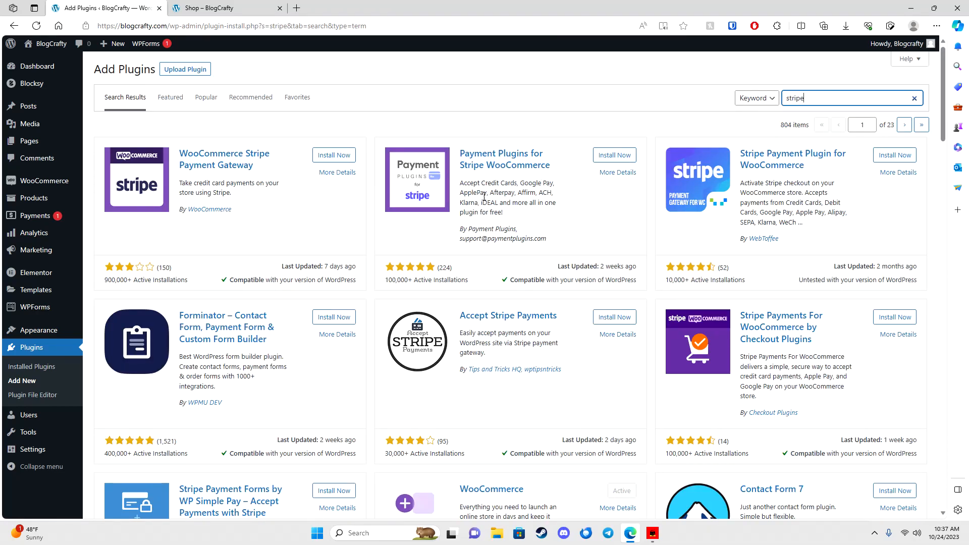
left_click(615, 155)
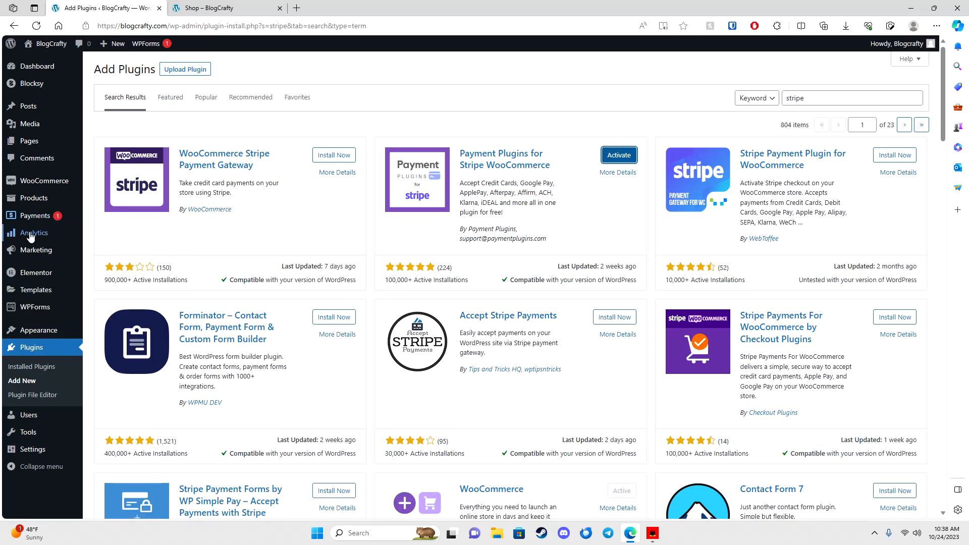
Activate the installed PayPal payment plugin, dismiss its welcome message, and activate the Stripe payment plugin
left_click(54, 351)
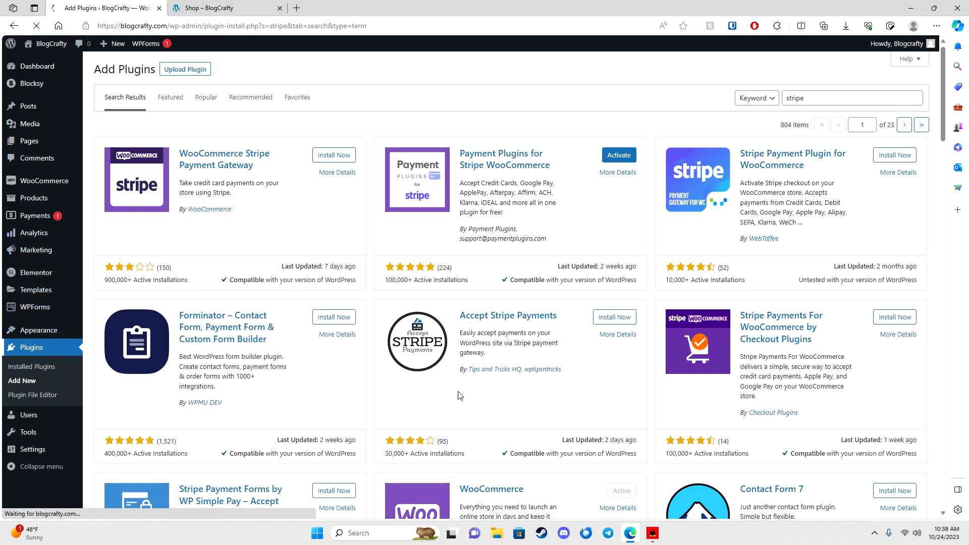
left_click(127, 261)
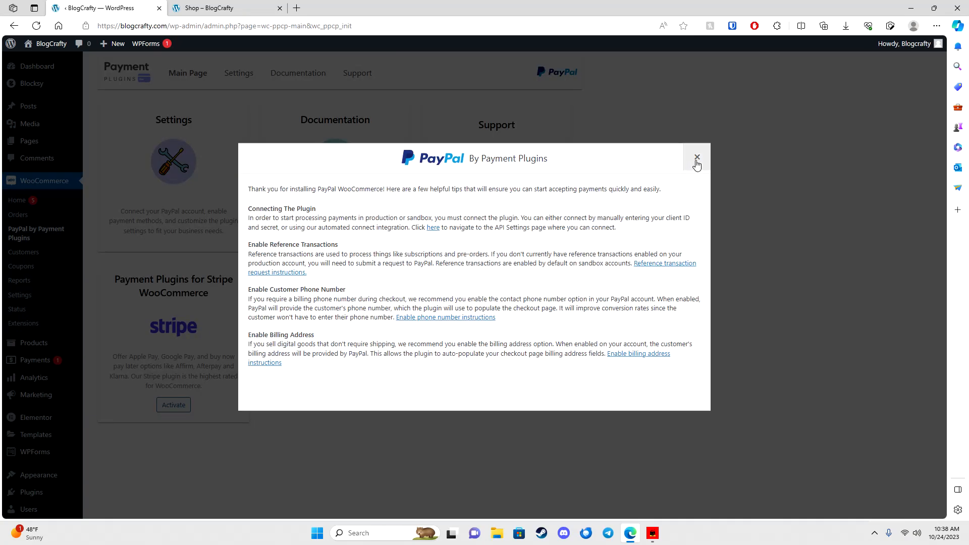
left_click(697, 158)
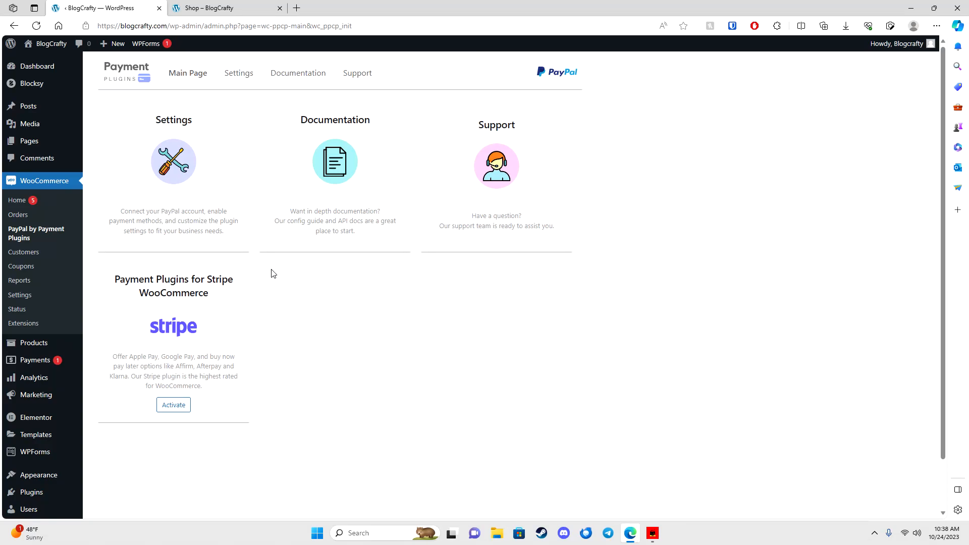
scroll(263, 288, "down", 2)
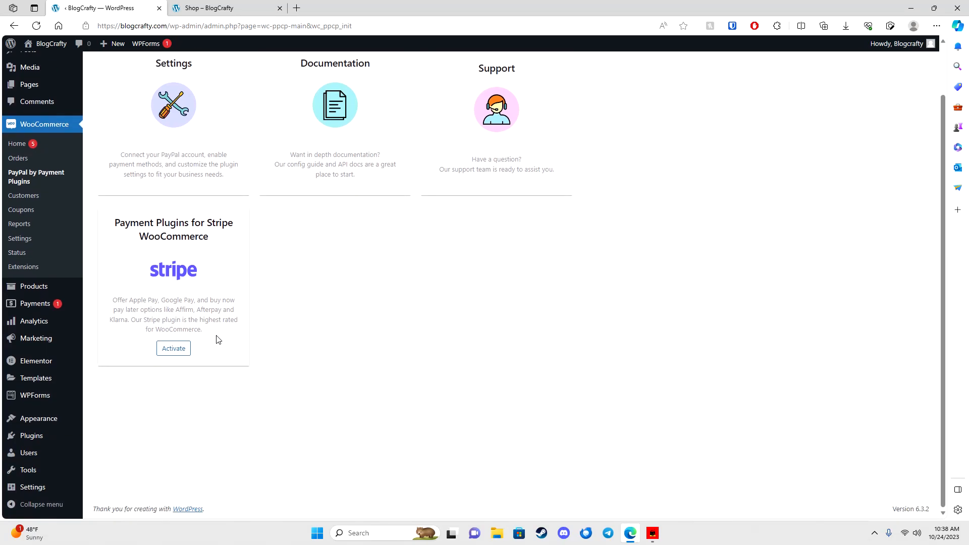
left_click(175, 350)
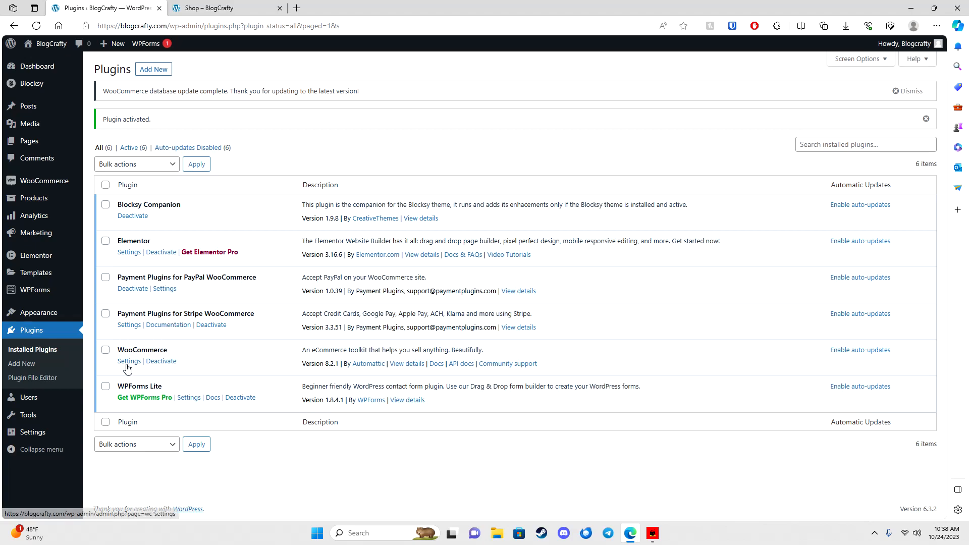
Enable PayPal Gateway By Payment Plugins among the WooCommerce payment methods and open its setup
mouse_move(48, 186)
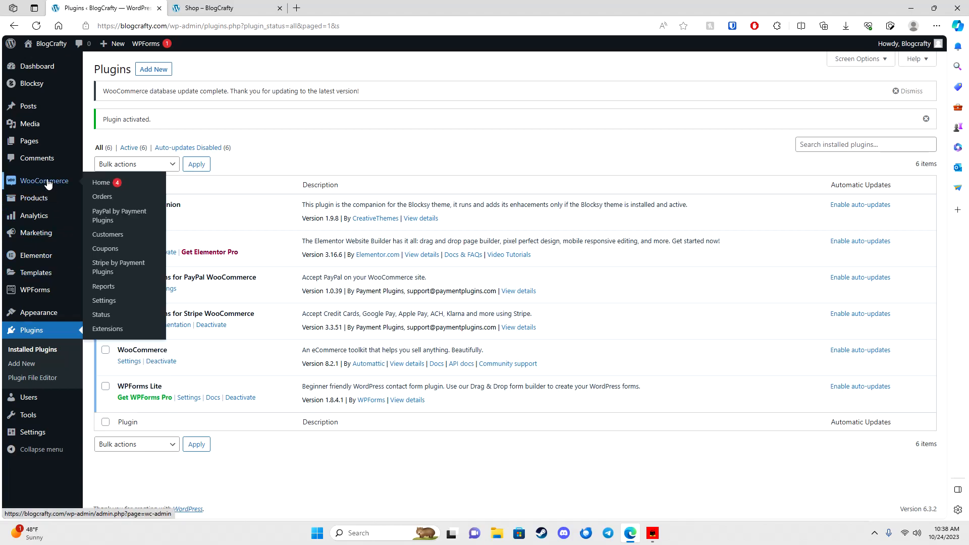
left_click(107, 301)
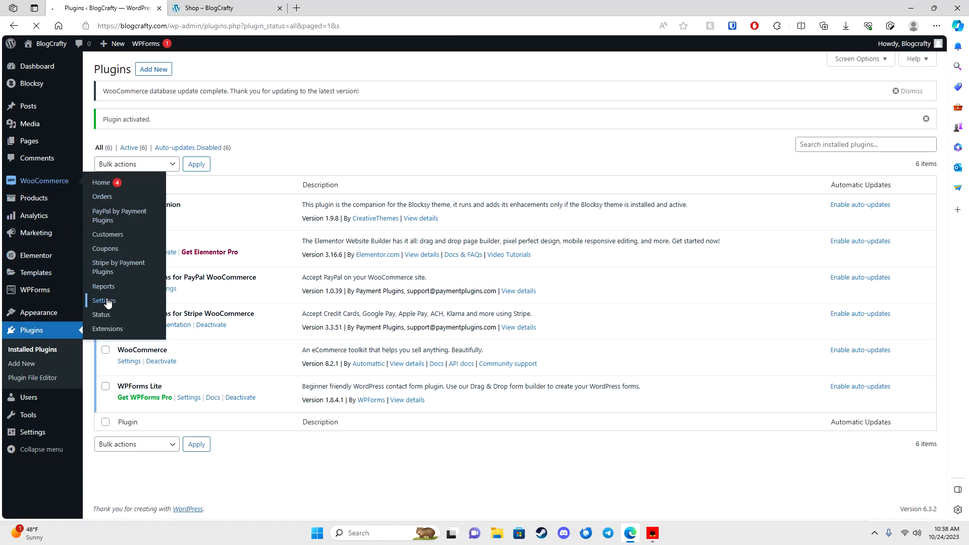
left_click(243, 111)
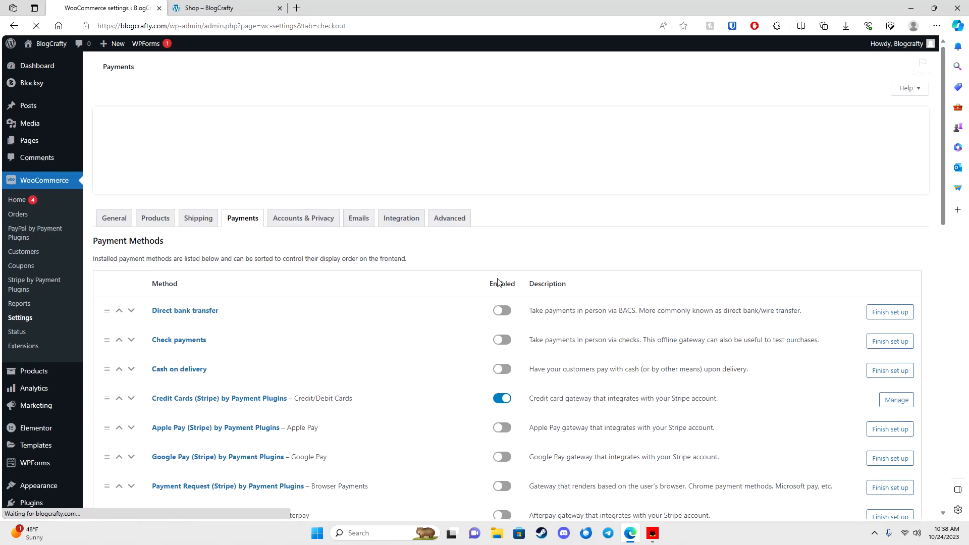
scroll(500, 283, "down", 5)
scroll(303, 278, "down", 3)
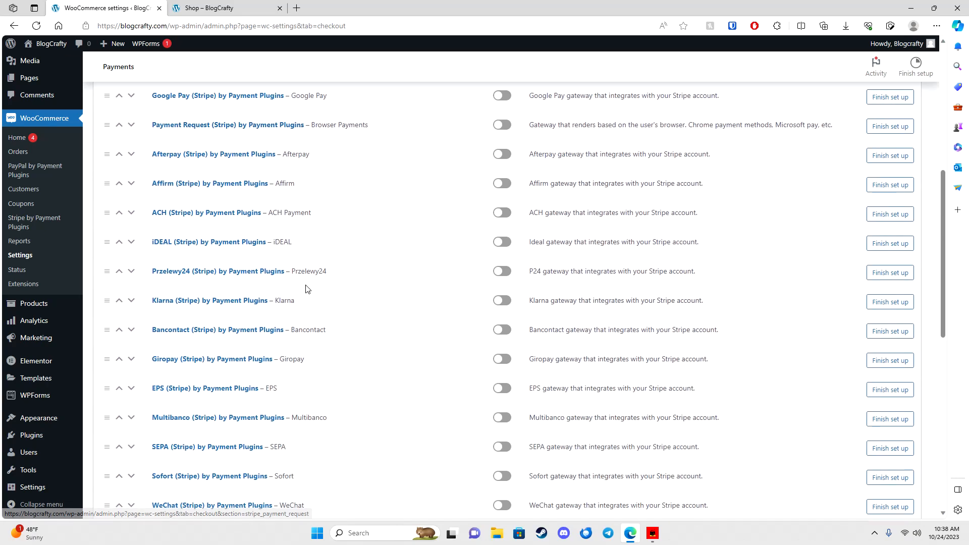
scroll(324, 318, "down", 4)
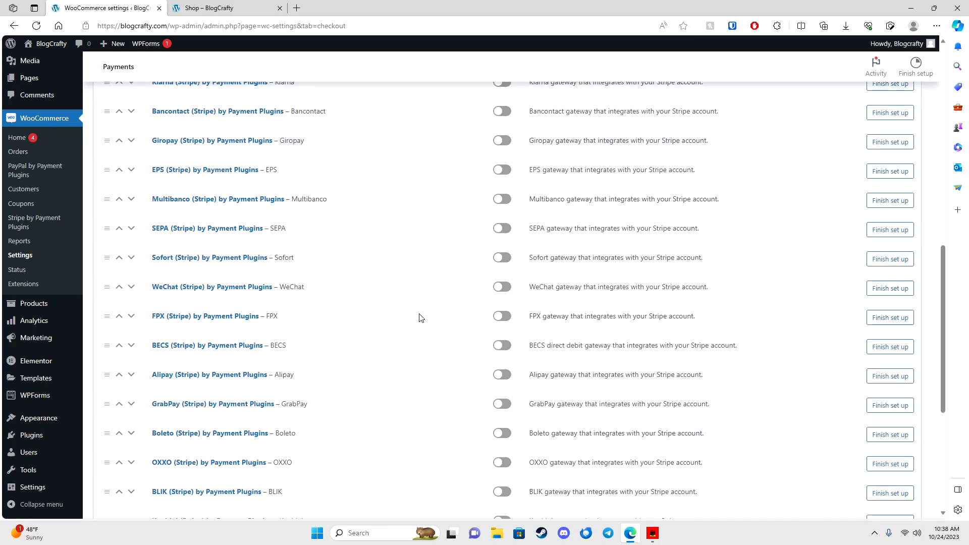
scroll(426, 323, "down", 3)
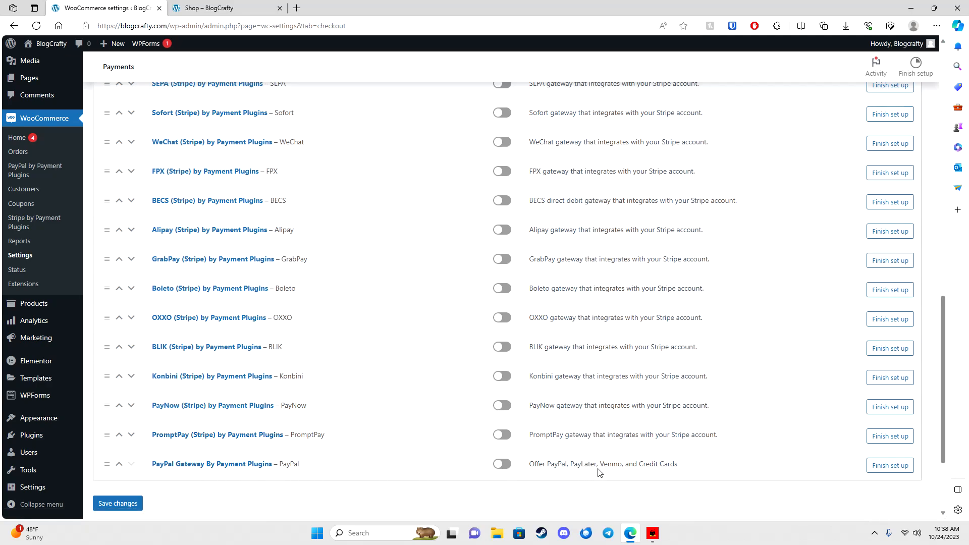
left_click(502, 466)
left_click(870, 466)
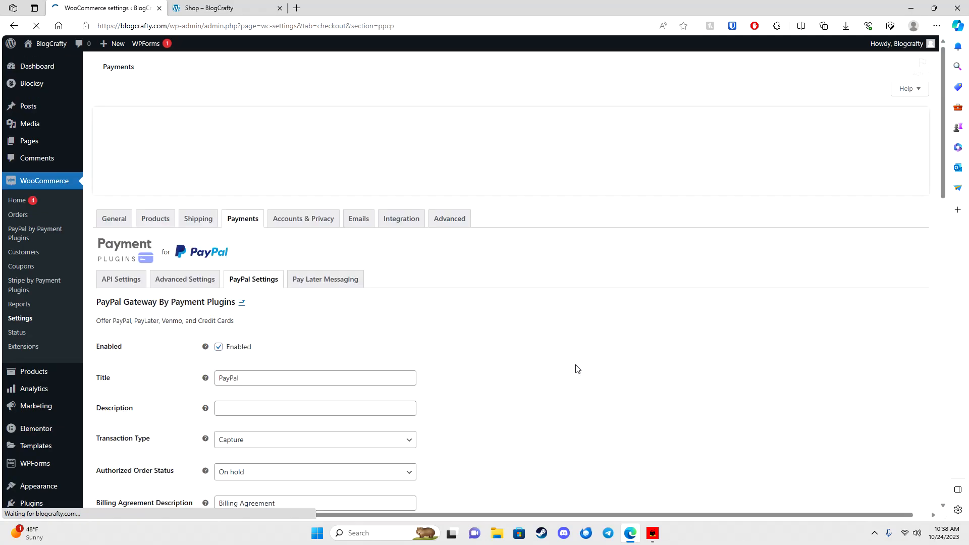
Review the PayPal gateway settings and enable the Venmo and credit card payment options
scroll(510, 356, "down", 2)
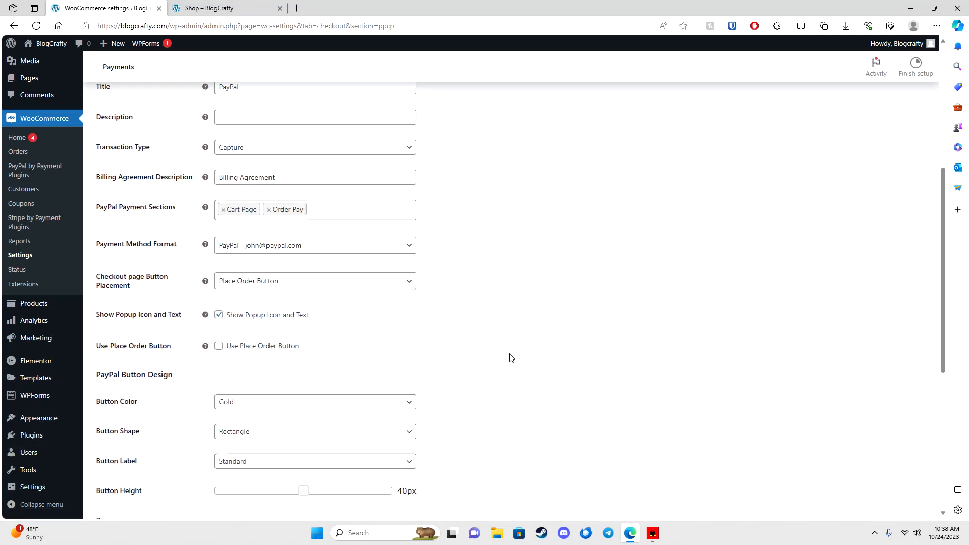
scroll(334, 223, "up", 1)
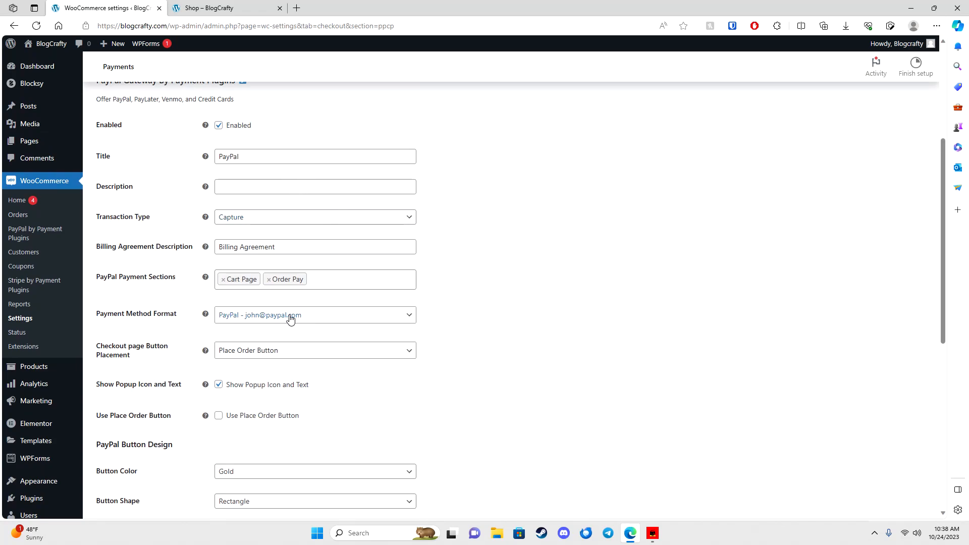
scroll(484, 335, "down", 7)
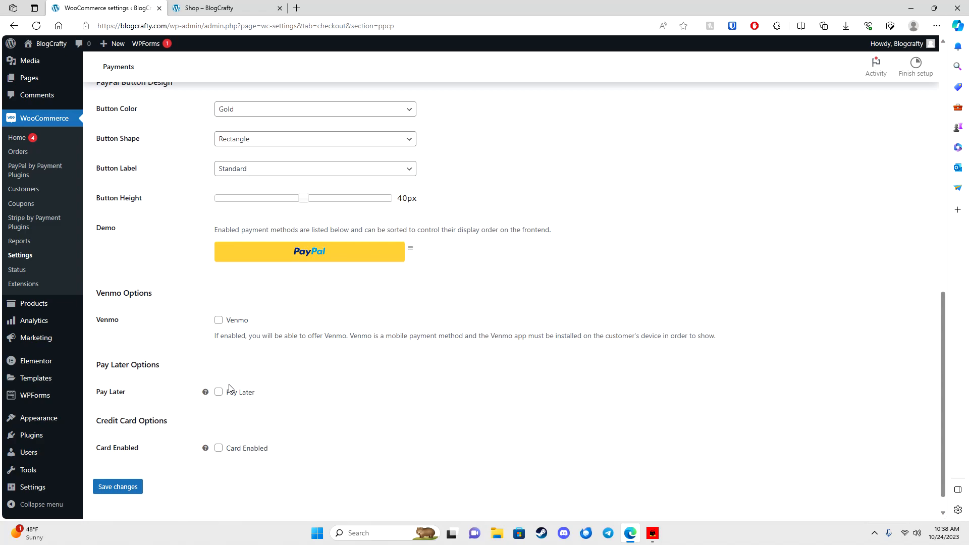
left_click(218, 320)
scroll(291, 389, "down", 2)
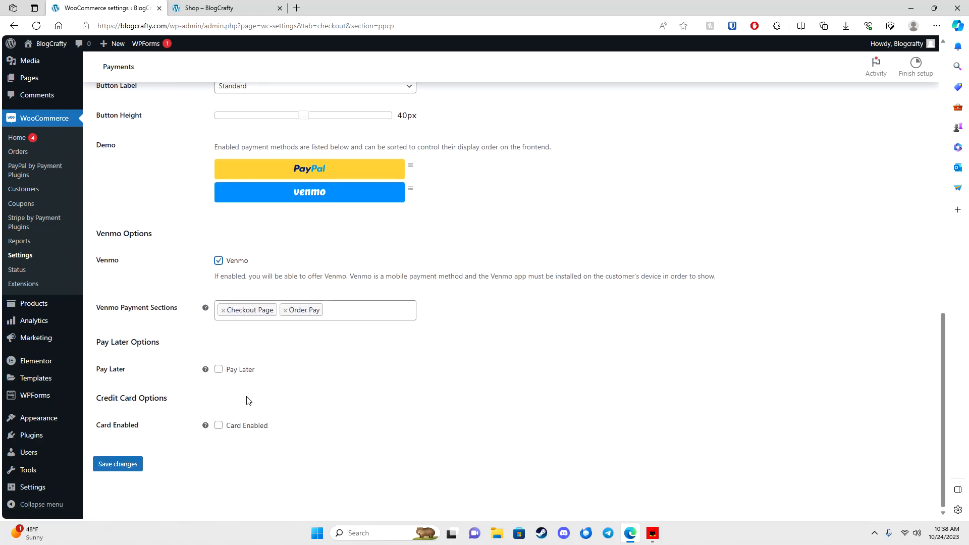
left_click(219, 425)
scroll(457, 359, "up", 12)
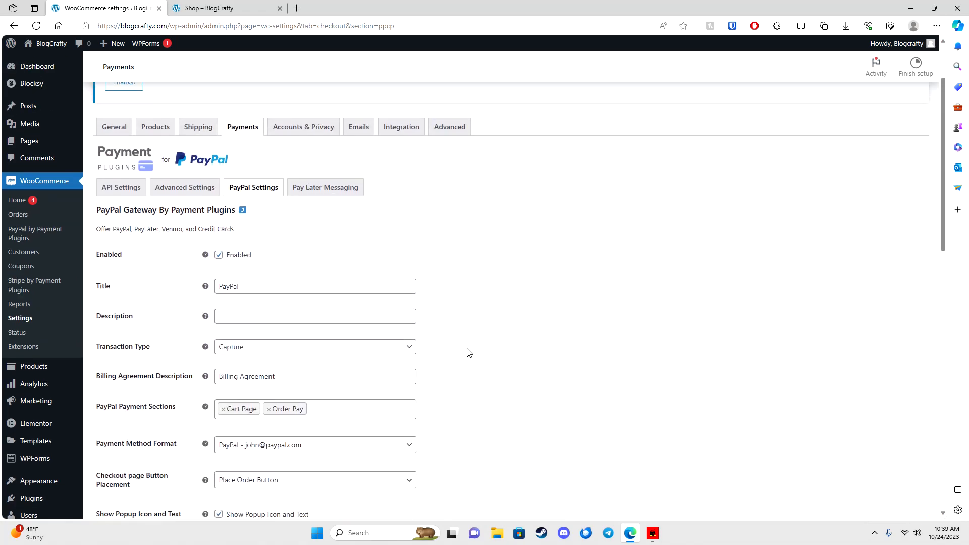
Review the remaining PayPal gateway settings and open the PayPal API settings, leaving without saving the changes
scroll(476, 350, "down", 2)
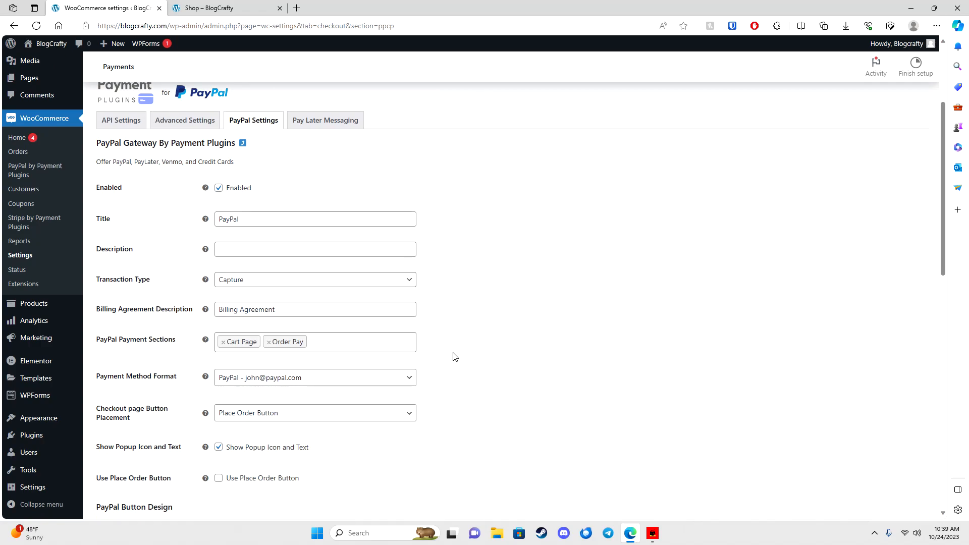
scroll(482, 347, "down", 2)
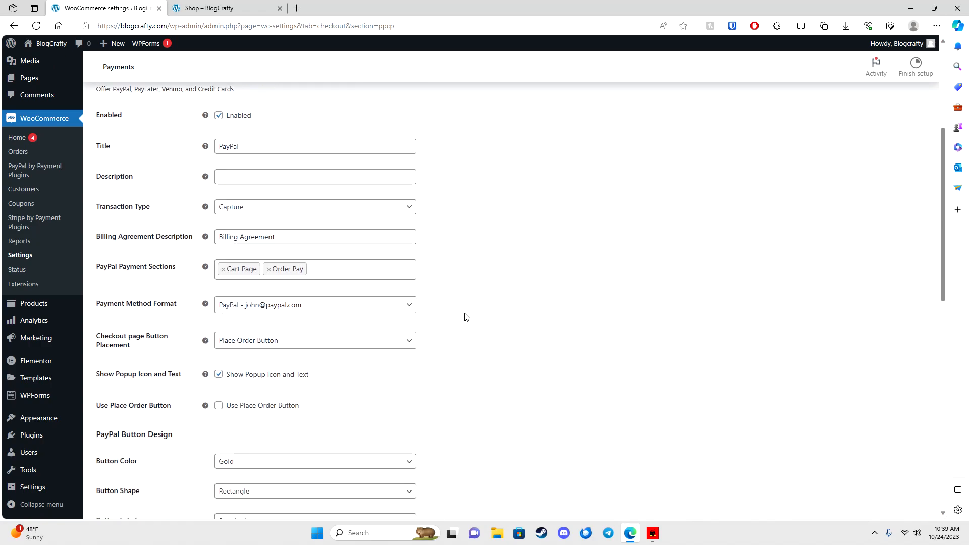
scroll(365, 264, "down", 2)
scroll(467, 275, "down", 8)
scroll(473, 281, "down", 4)
scroll(274, 379, "up", 20)
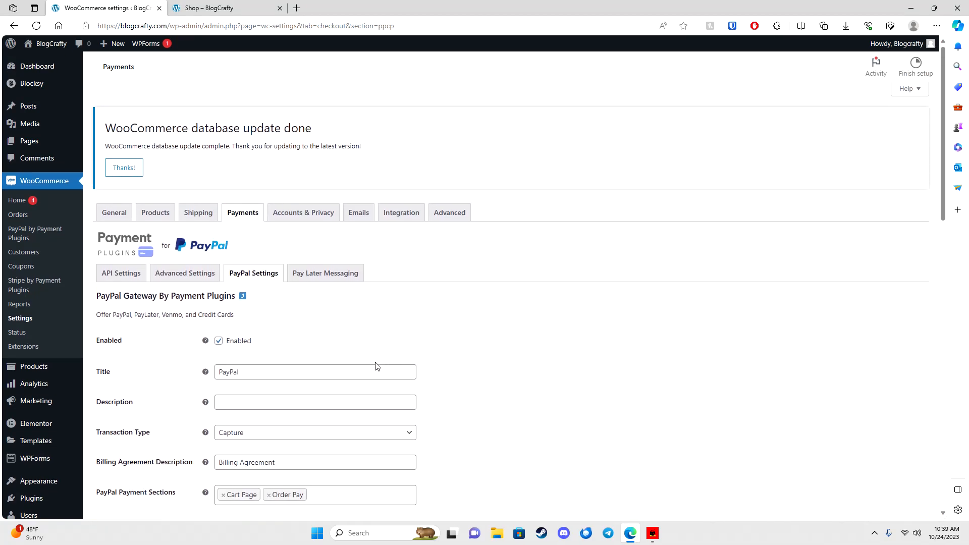
left_click(126, 274)
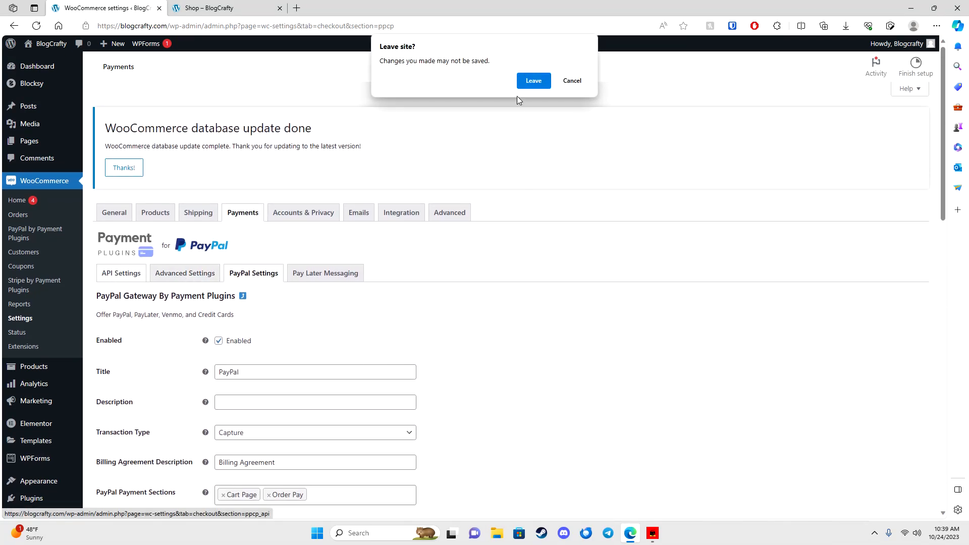
left_click(533, 81)
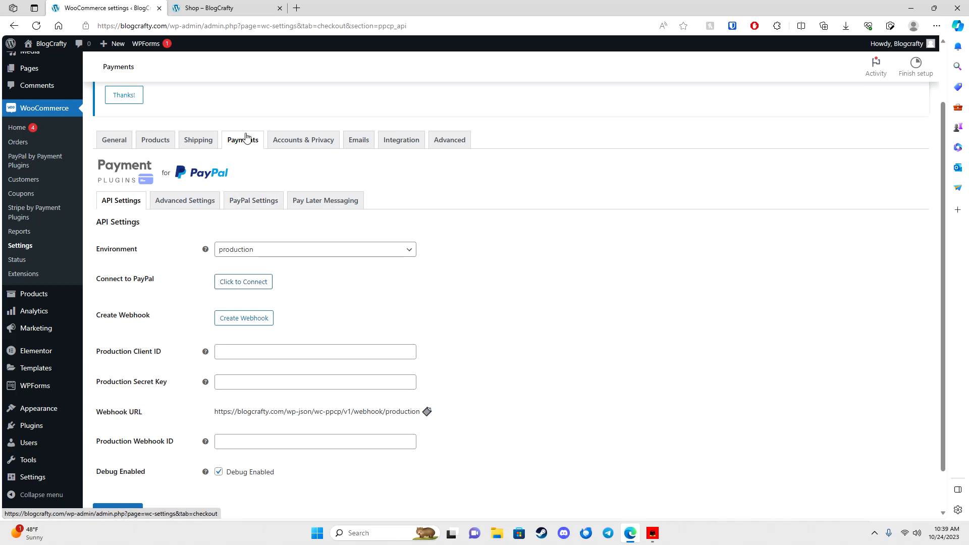
Open the settings of the Stripe credit card payment method and view the Stripe API settings
left_click(230, 144)
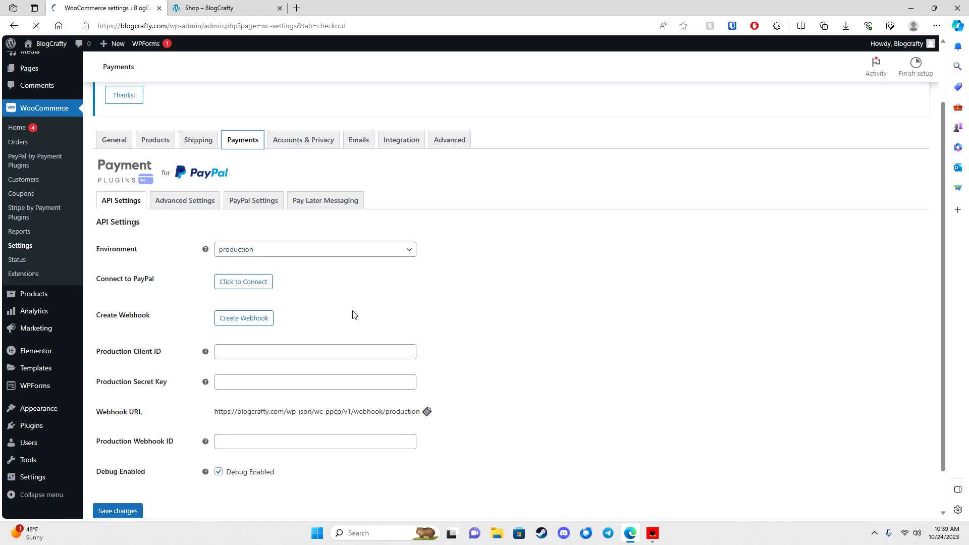
scroll(290, 317, "down", 1)
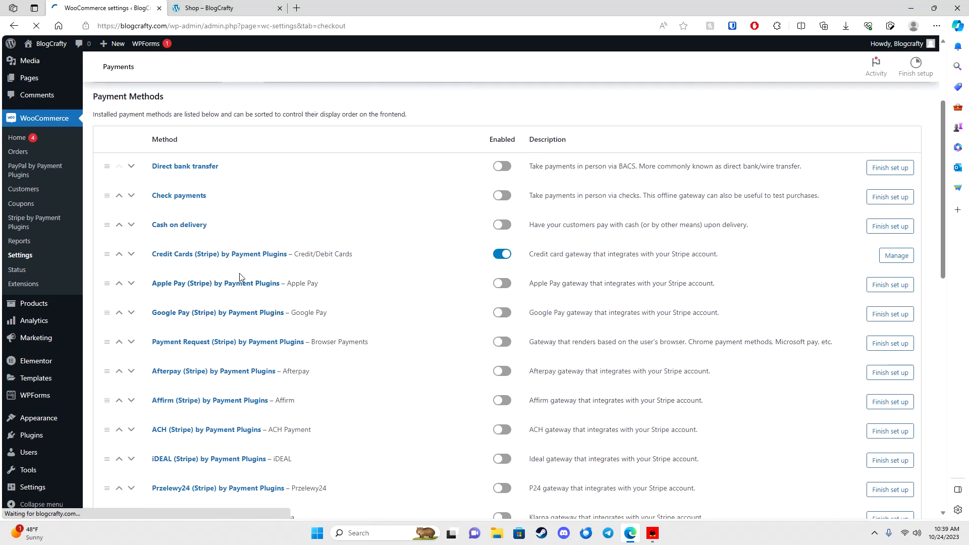
left_click(893, 256)
scroll(606, 328, "down", 1)
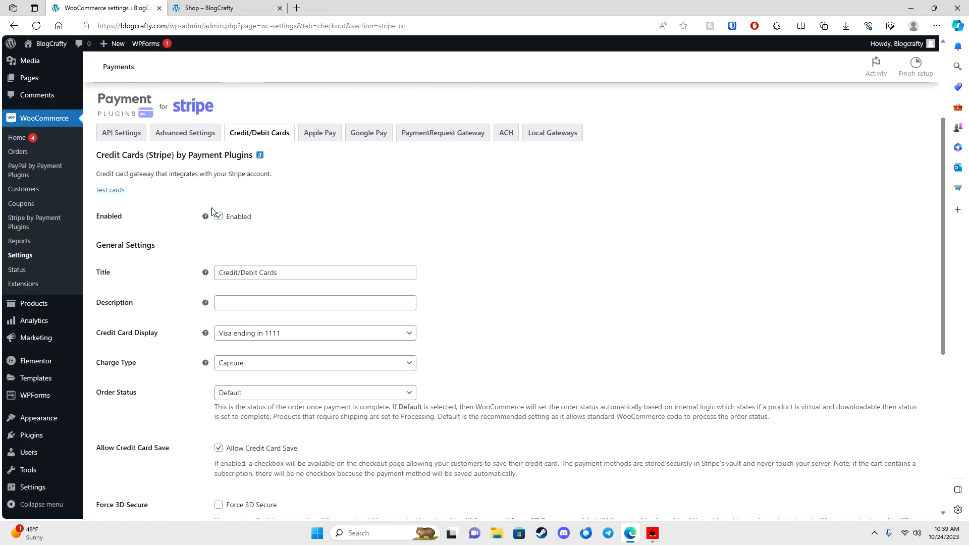
left_click(125, 135)
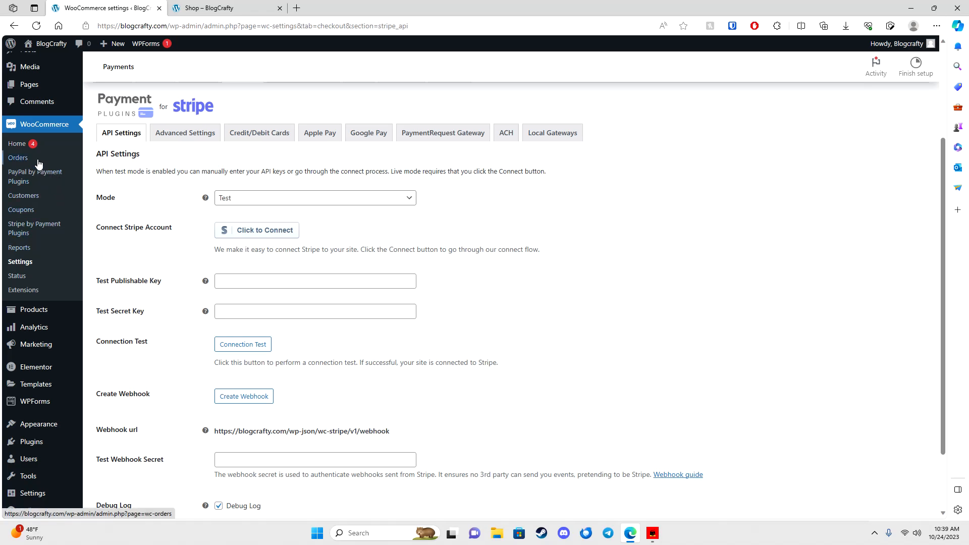
Go through the WooCommerce guided store setup, choosing "I'm just starting my business" and skipping the free features
left_click(17, 146)
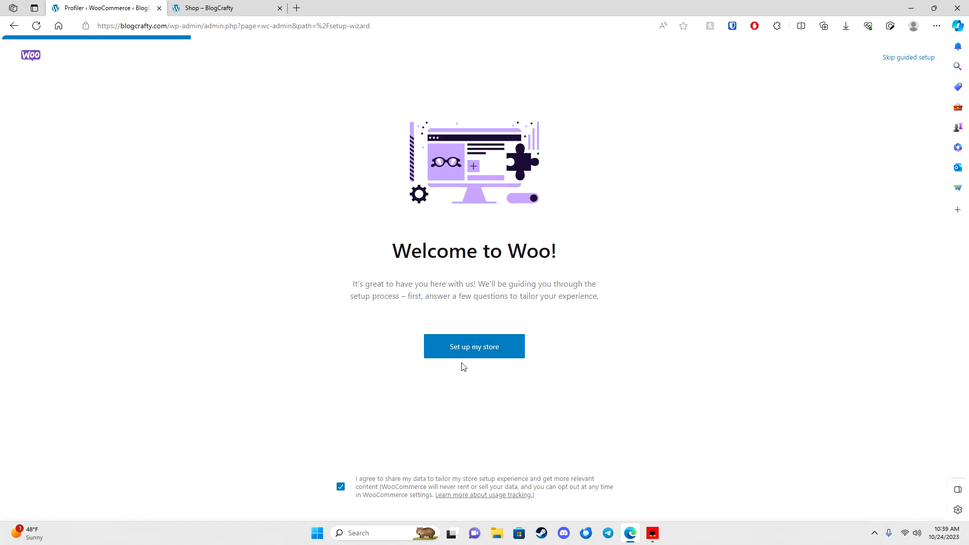
key("alt+Left")
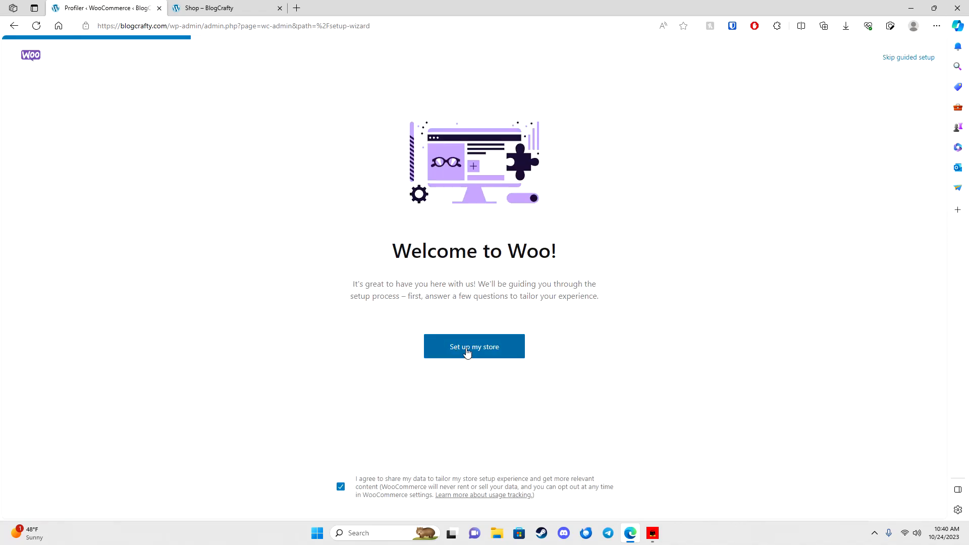
left_click(467, 352)
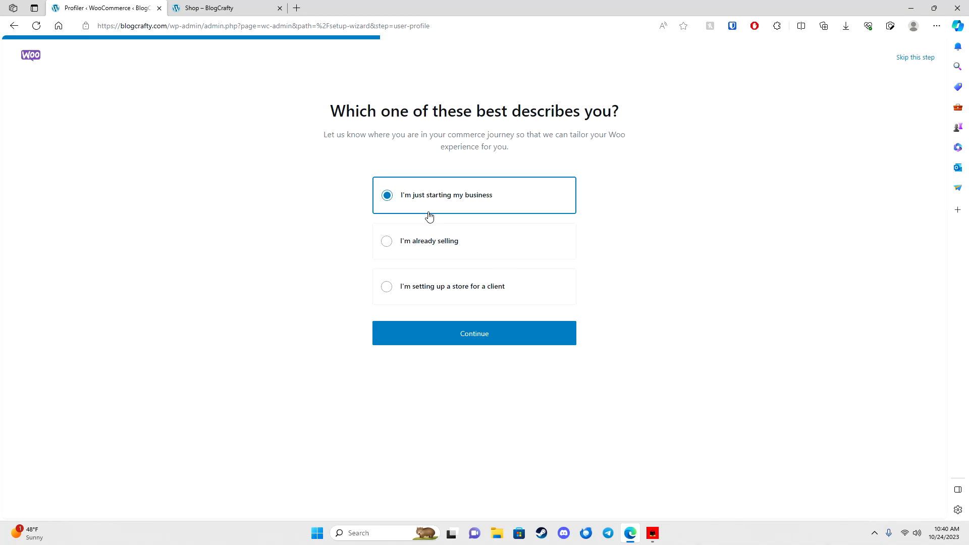
left_click(458, 340)
left_click(468, 345)
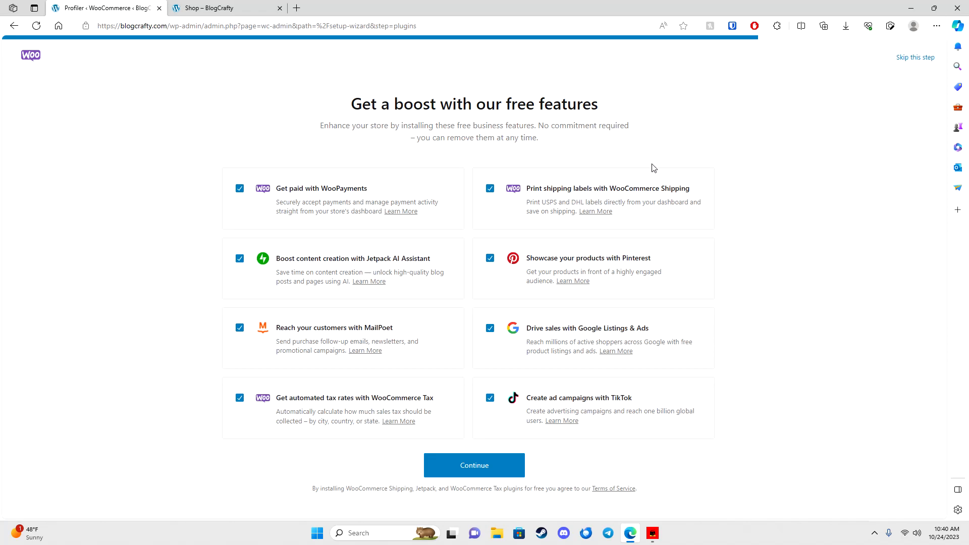
left_click(909, 59)
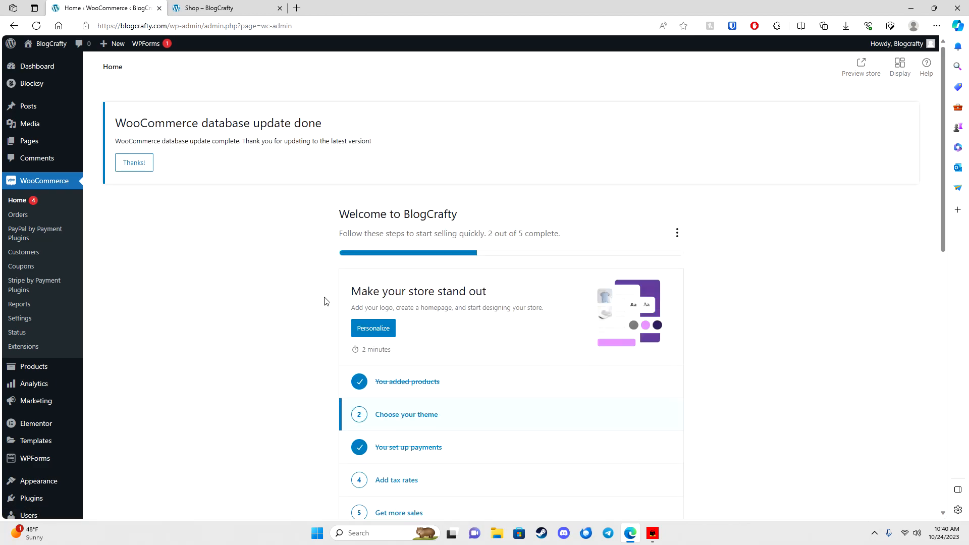
Hide the store setup checklist and the "Things to do next" list on the WooCommerce home page
scroll(469, 333, "down", 4)
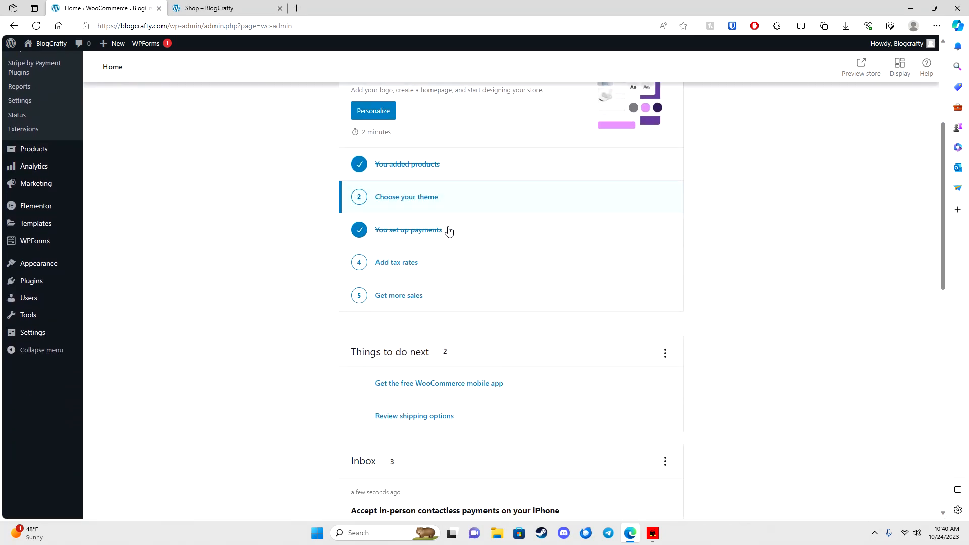
scroll(515, 344, "up", 5)
left_click(679, 238)
left_click(642, 264)
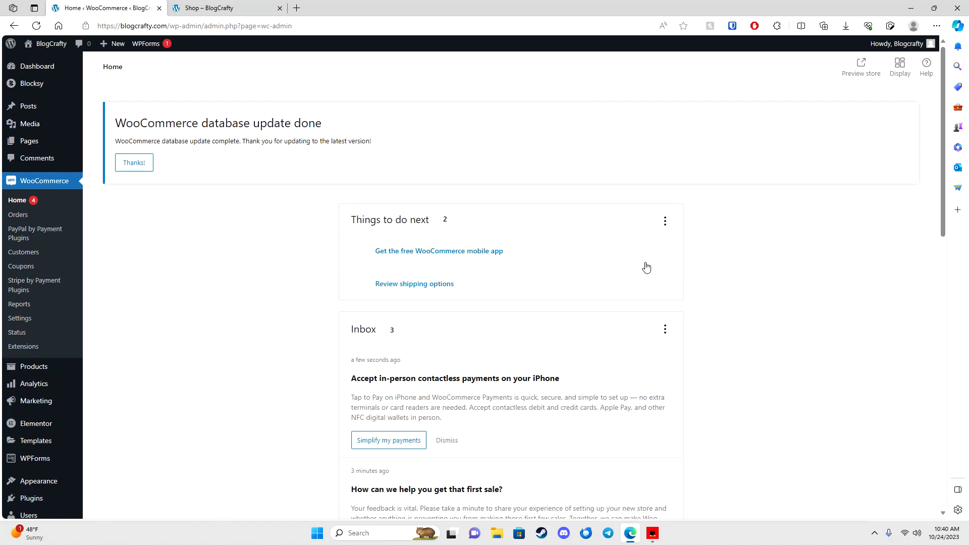
left_click(666, 222)
left_click(656, 246)
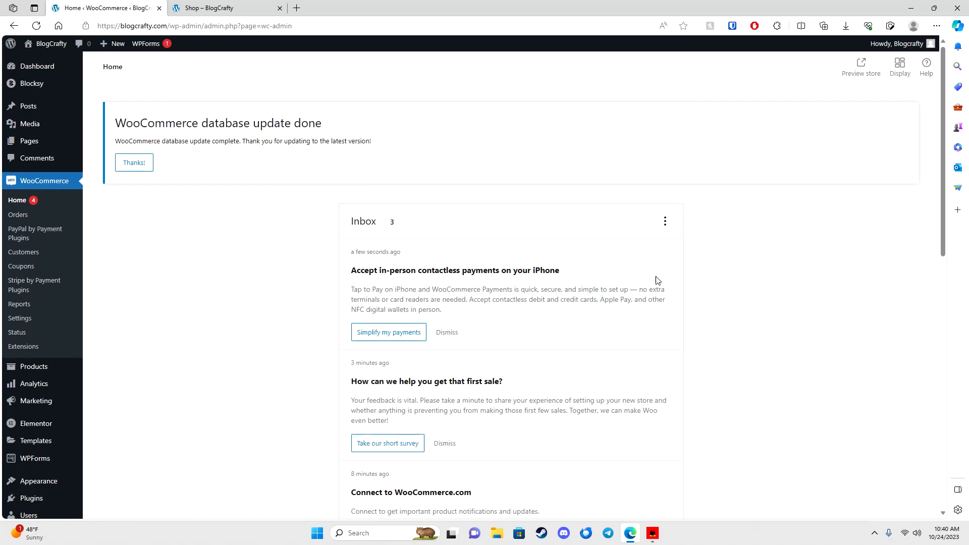
Open the WooCommerce orders list and dismiss the database update notice
scroll(487, 327, "down", 2)
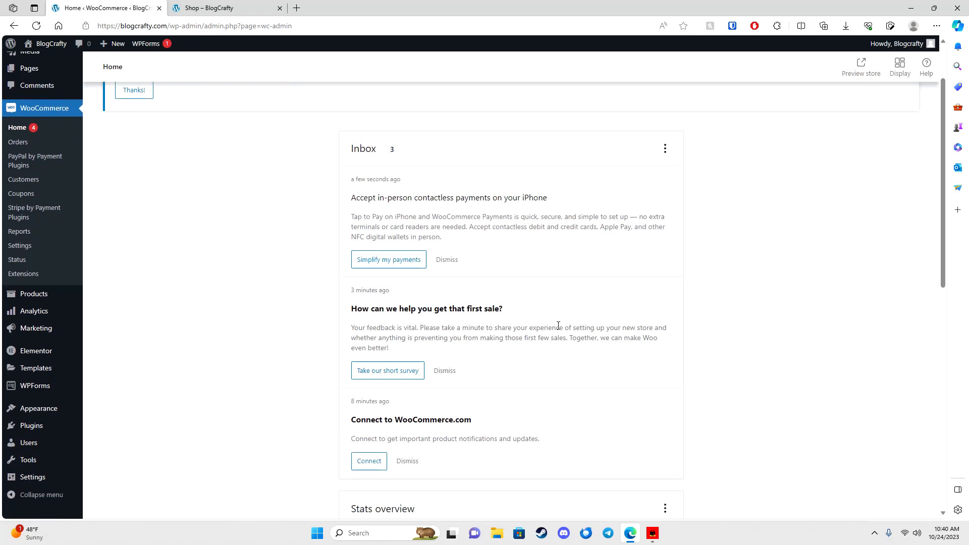
scroll(553, 334, "down", 5)
scroll(448, 337, "up", 7)
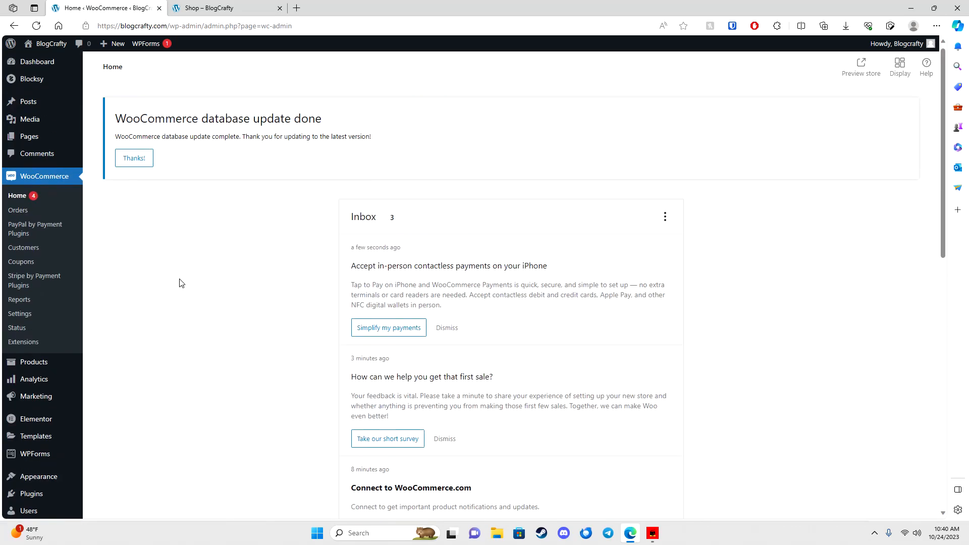
left_click(14, 214)
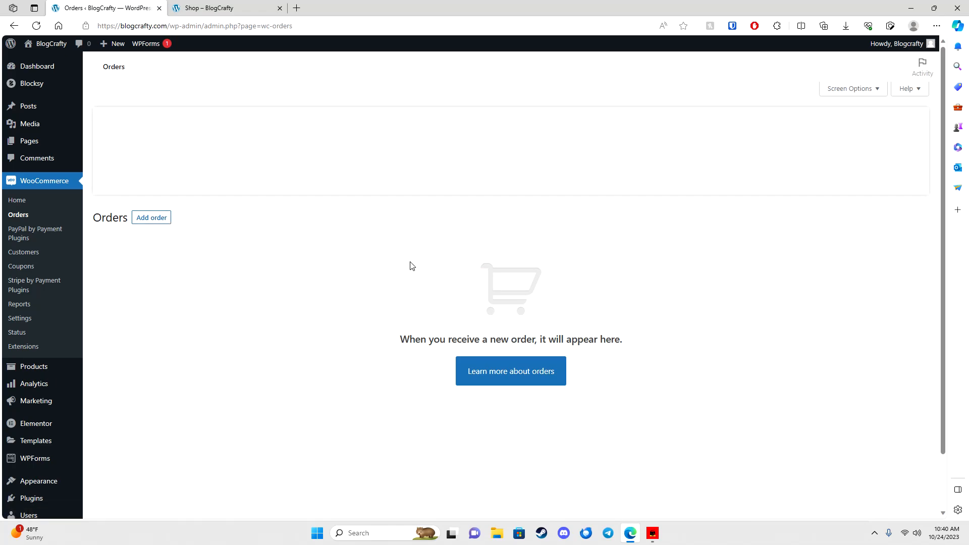
left_click(116, 168)
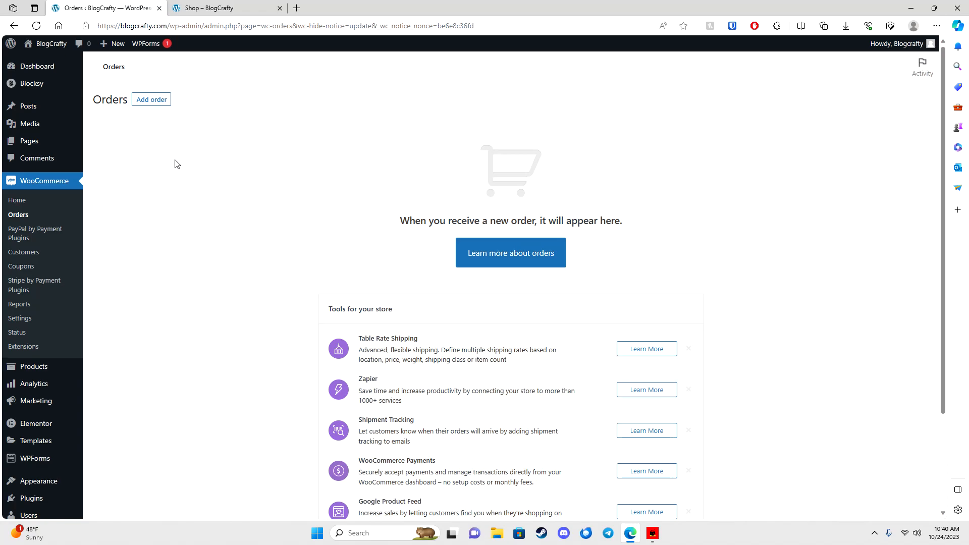
View the WooCommerce customer list, the sales reports and the coupons page
left_click(31, 252)
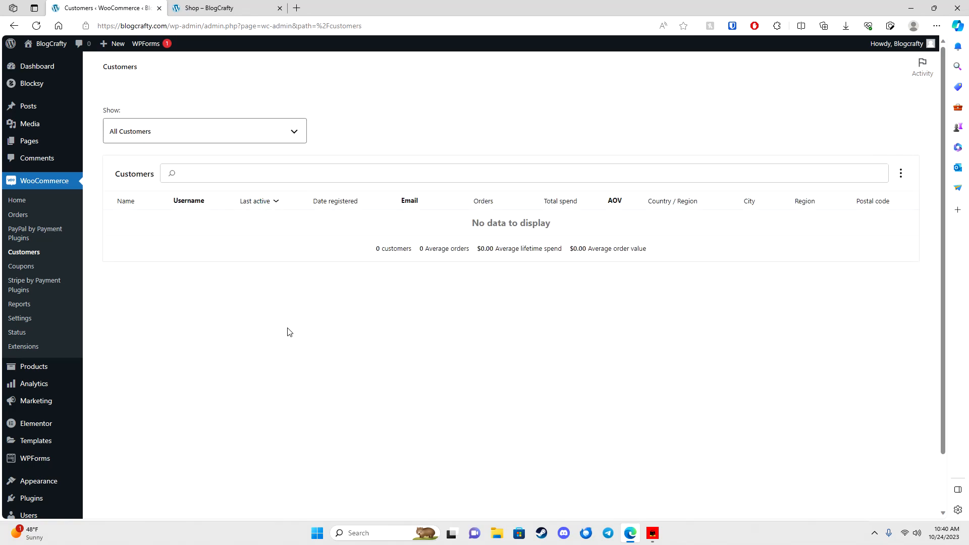
left_click(18, 304)
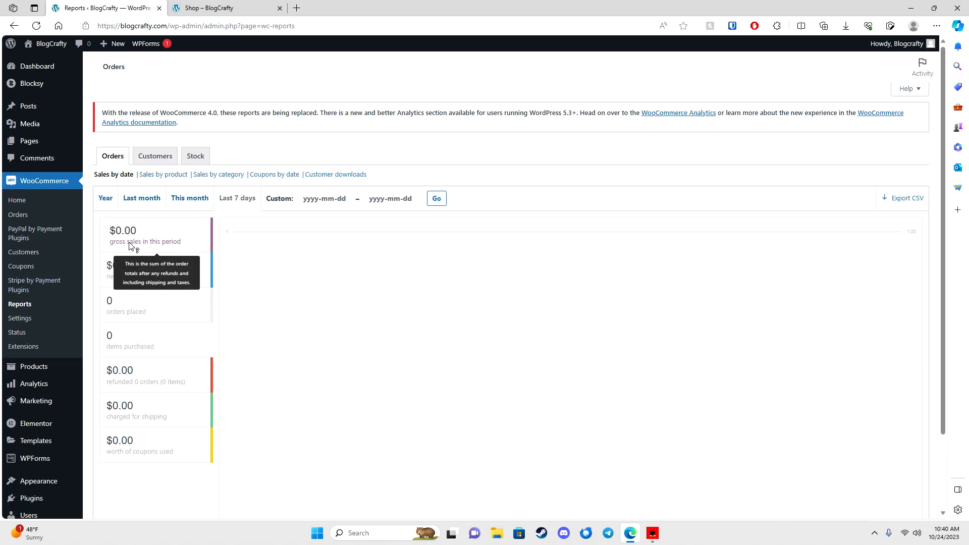
left_click(27, 266)
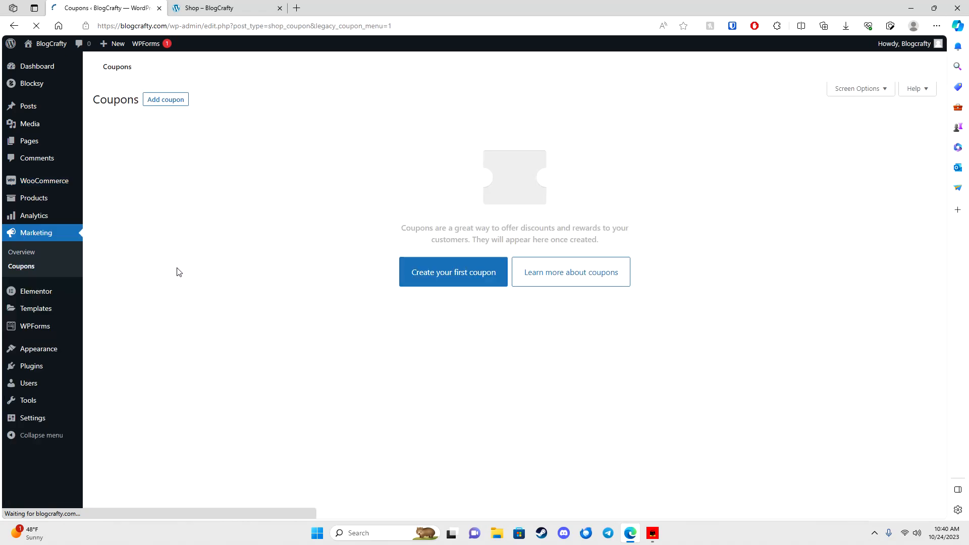
scroll(173, 283, "down", 3)
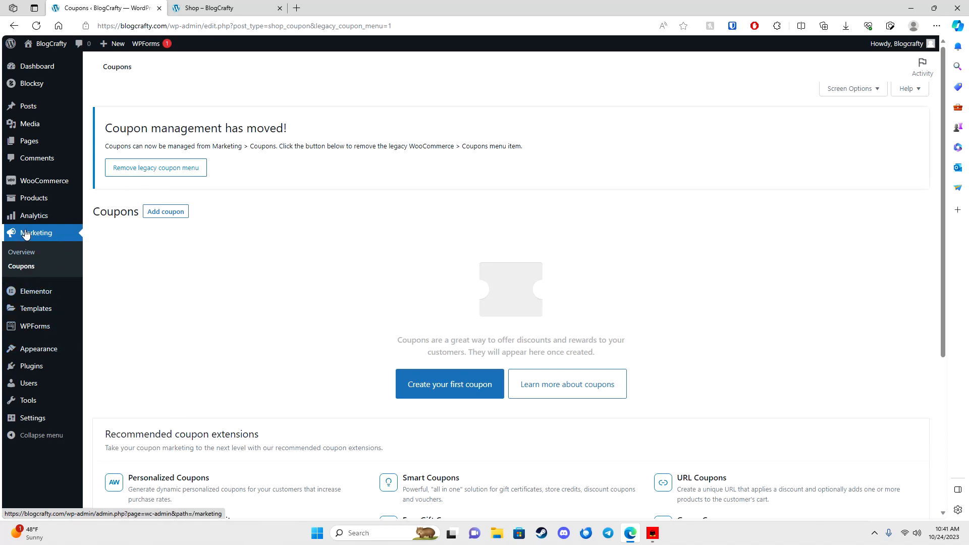
Start a new coupon with a percentage discount and review its usage restriction and usage limit options
left_click(165, 212)
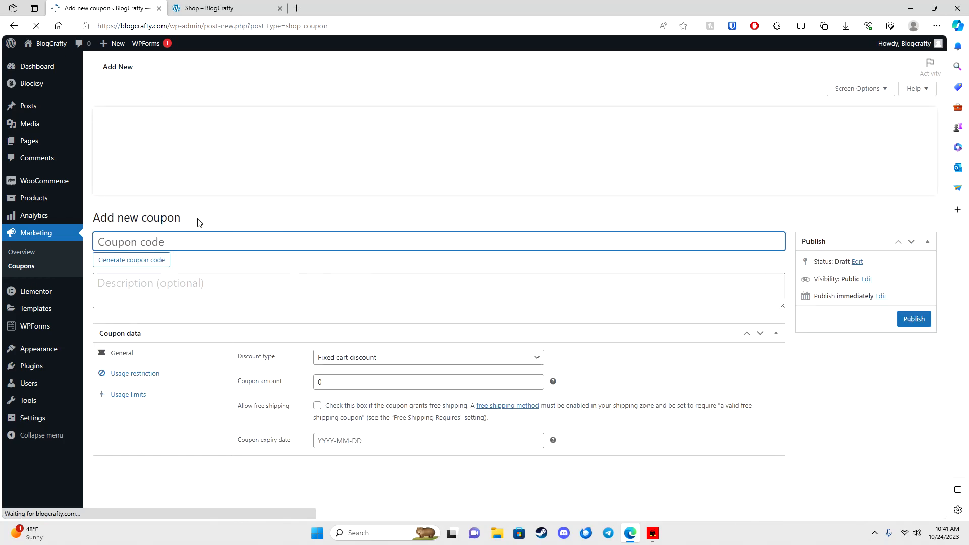
left_click(368, 350)
left_click(371, 363)
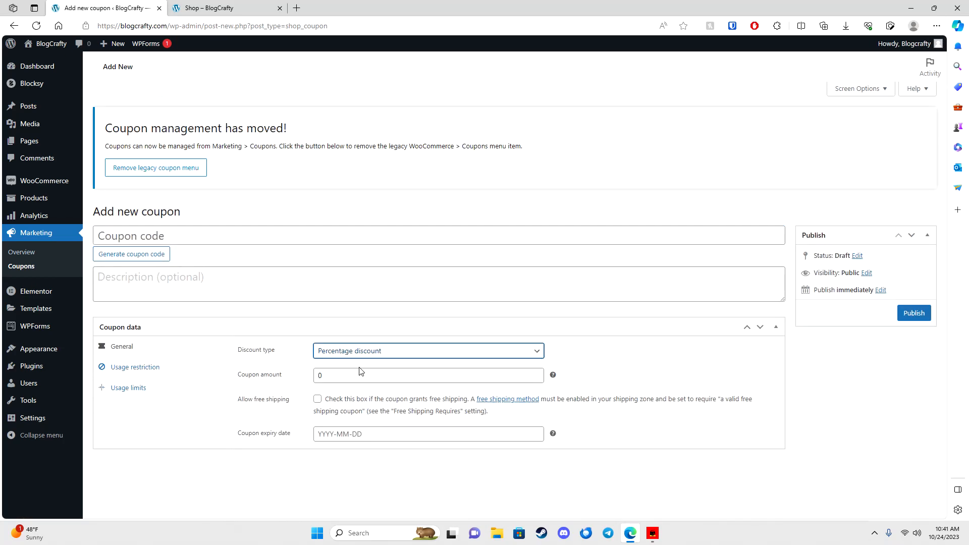
left_click(146, 369)
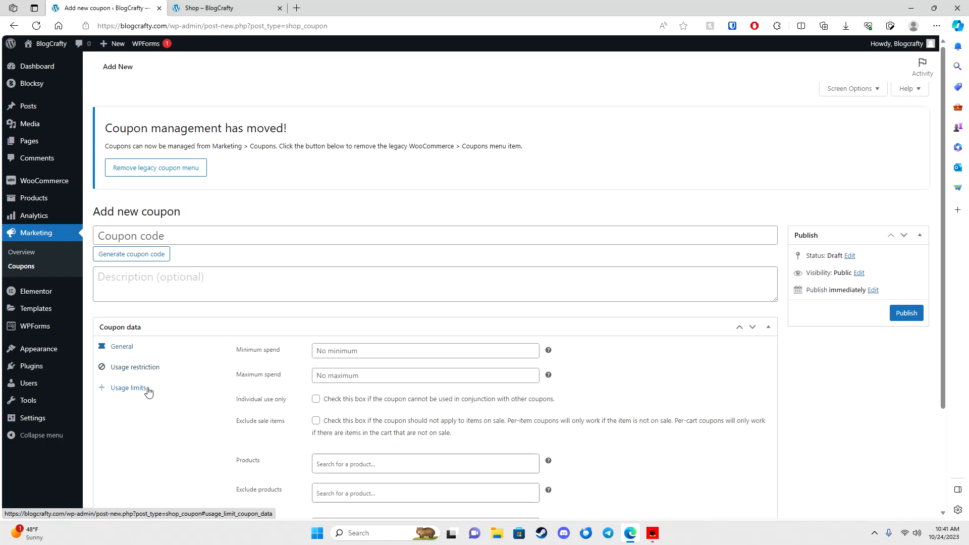
left_click(148, 388)
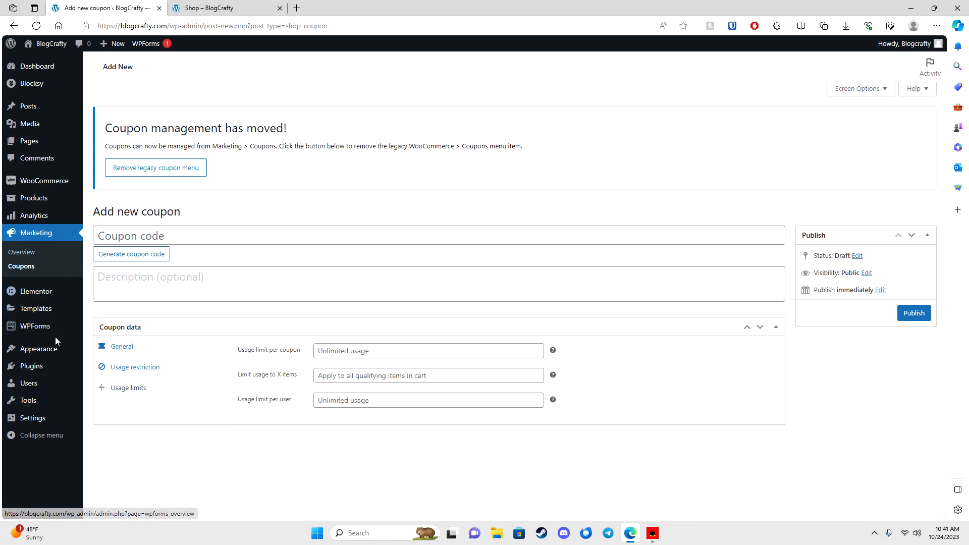
Look over the store's list of all products
left_click(39, 203)
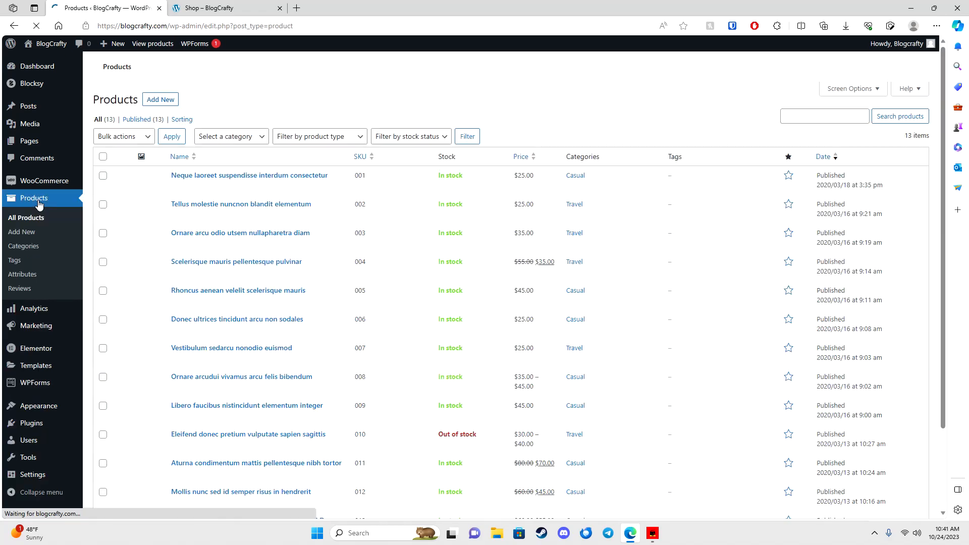
scroll(328, 302, "down", 2)
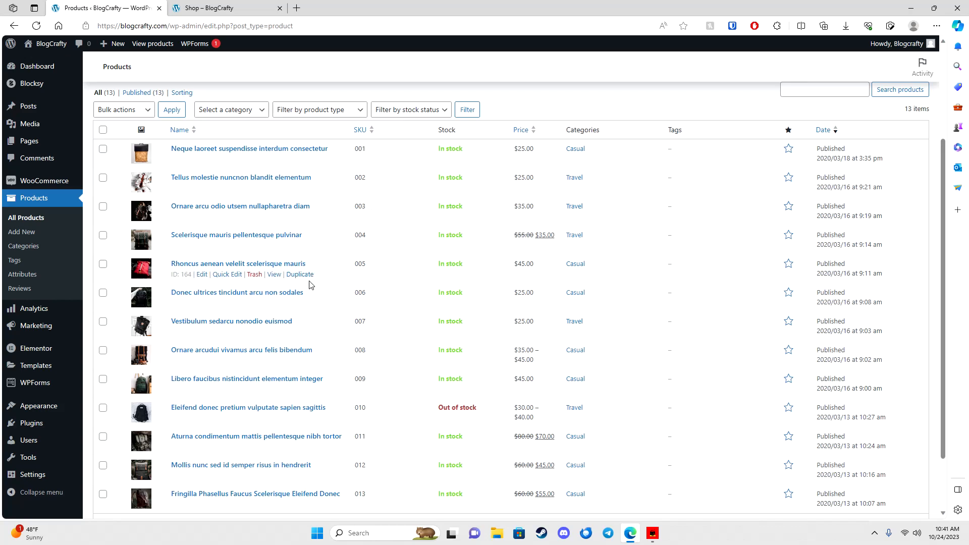
scroll(656, 174, "down", 3)
scroll(662, 286, "up", 6)
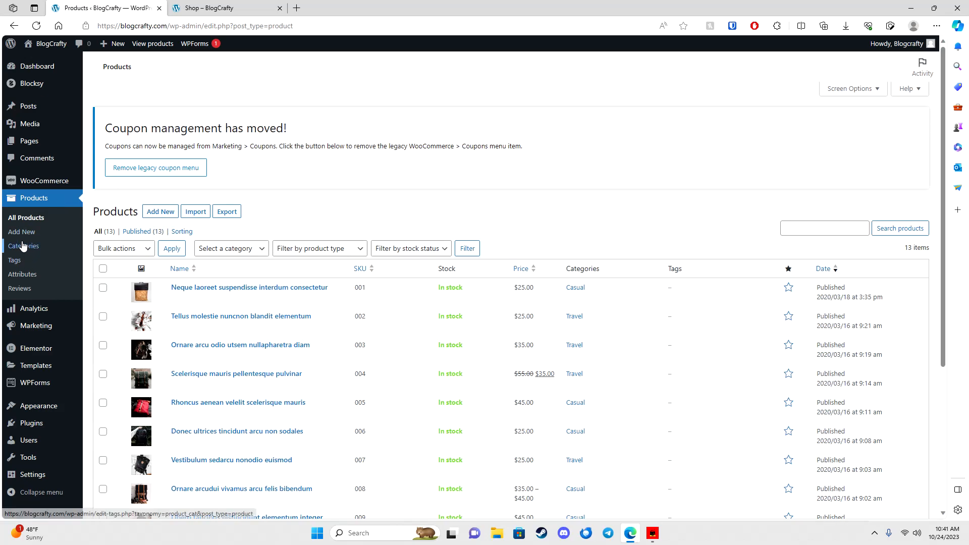
Start a new product and examine its regular price and sale price fields in the product data
left_click(161, 211)
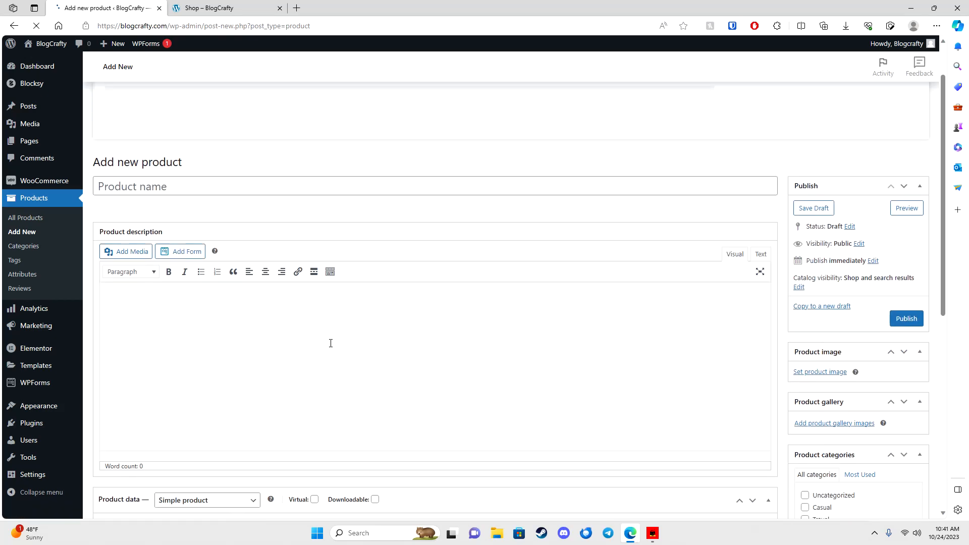
scroll(348, 229, "down", 4)
scroll(339, 241, "down", 3)
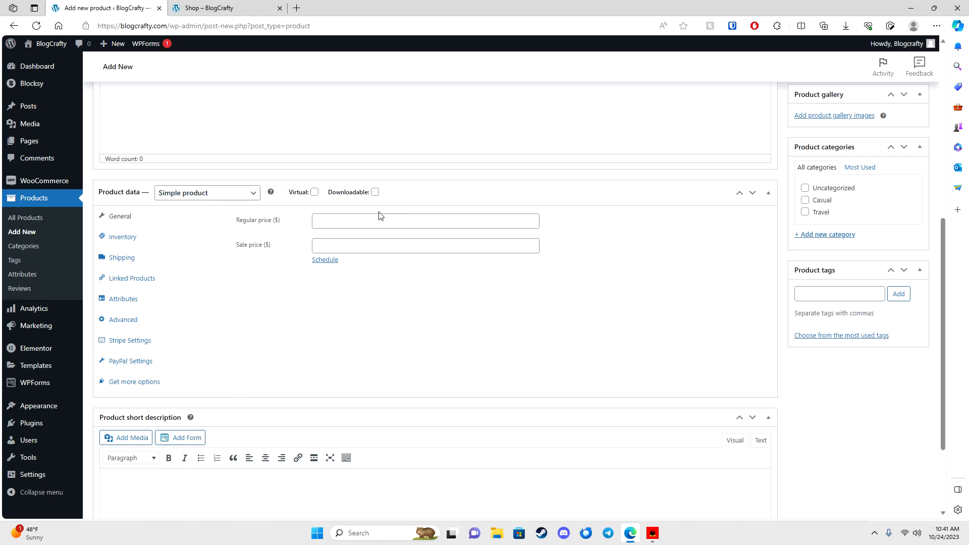
left_click(328, 220)
left_click(327, 246)
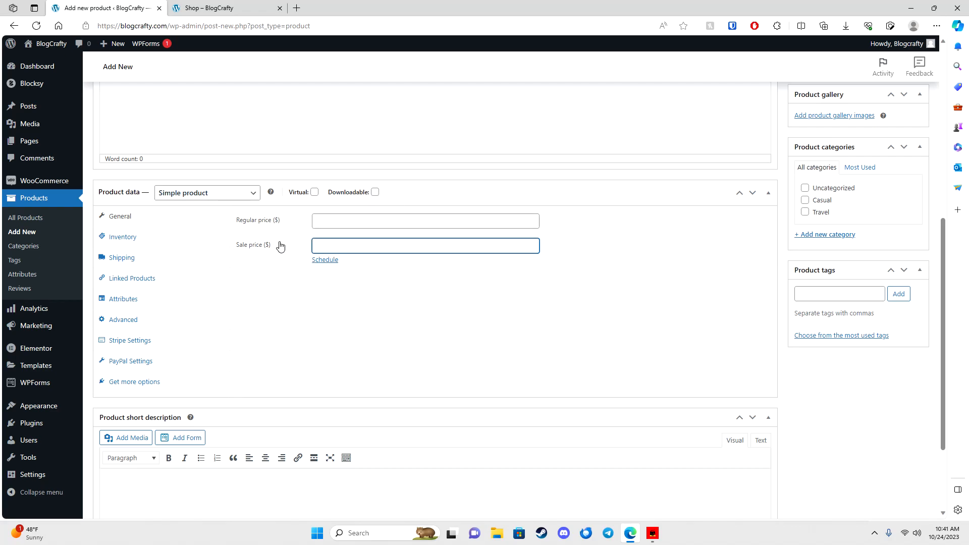
Review the new product's inventory, shipping, linked products, attributes, advanced, Stripe and PayPal settings
left_click(171, 241)
left_click(170, 260)
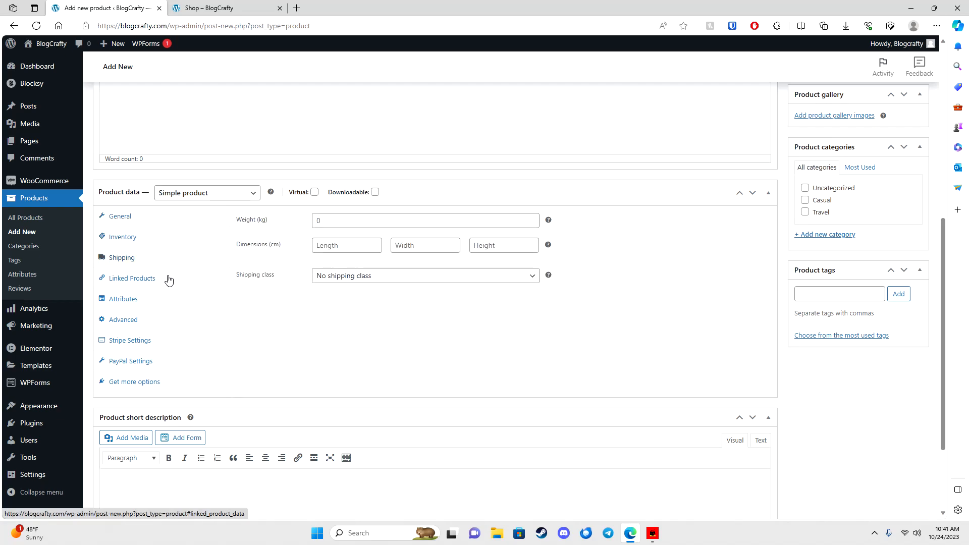
left_click(168, 285)
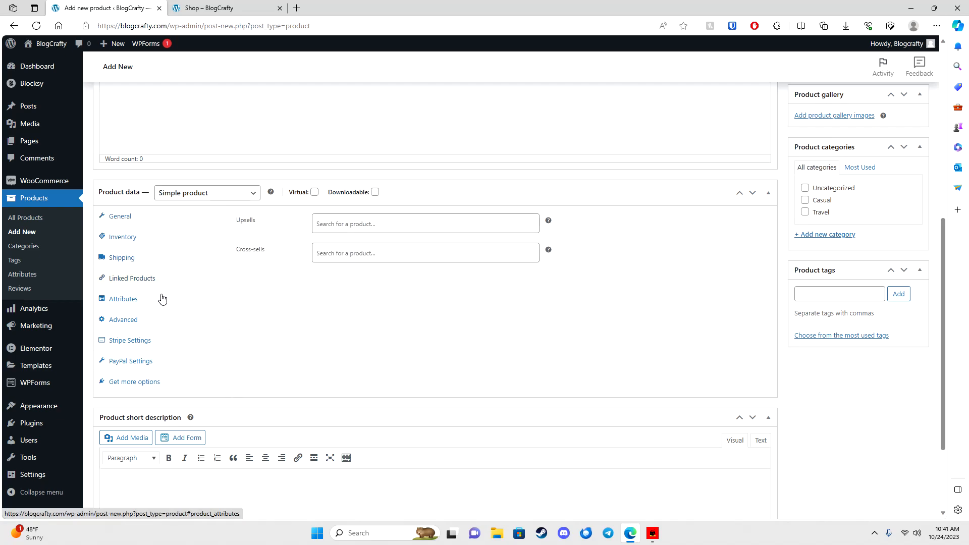
left_click(144, 301)
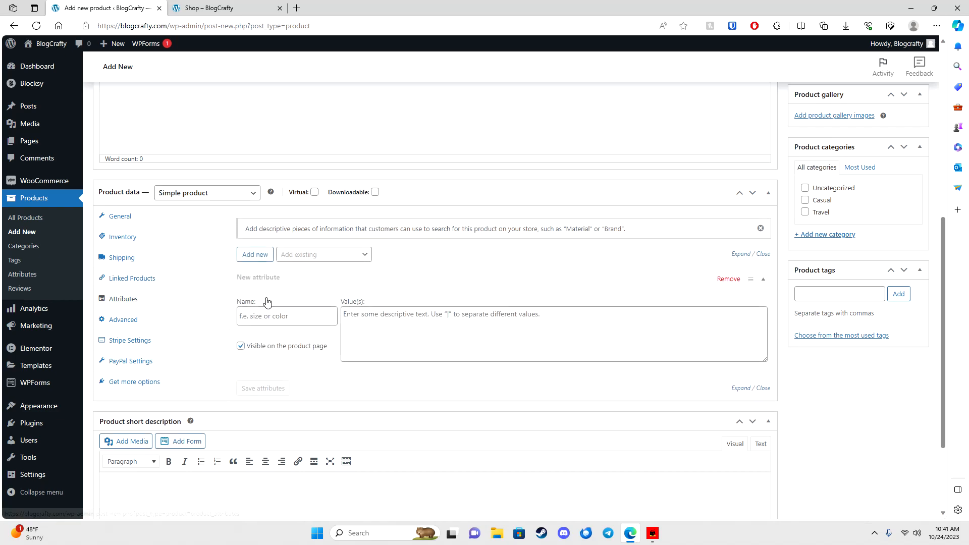
left_click(166, 325)
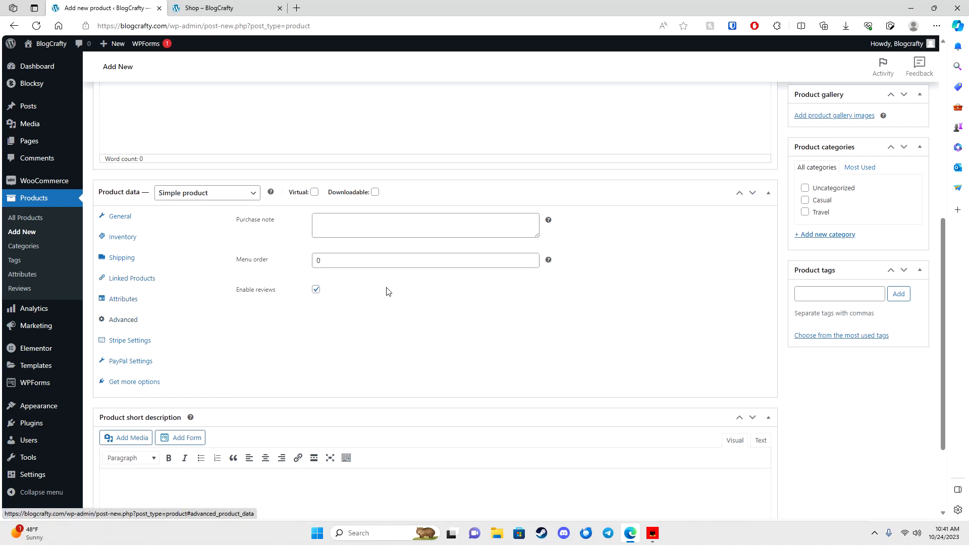
left_click(156, 340)
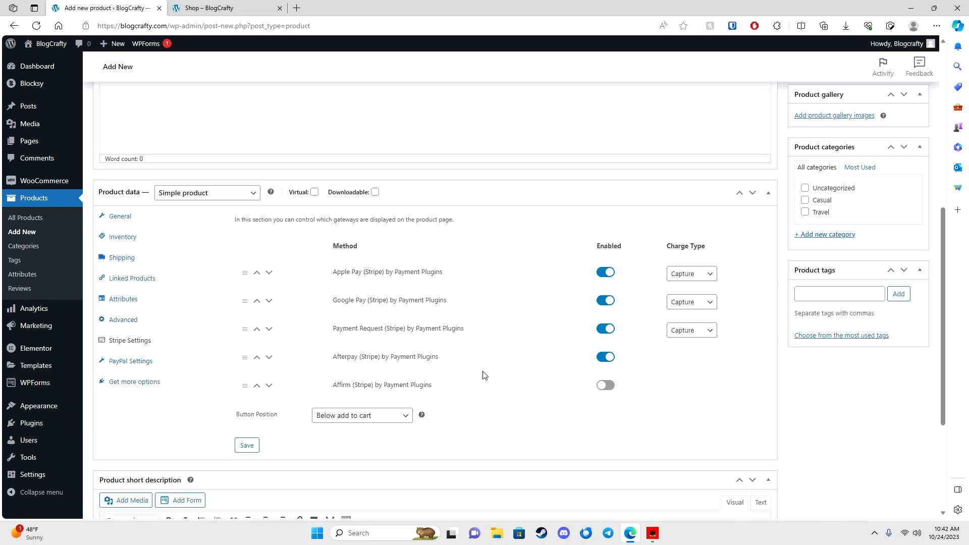
left_click(160, 360)
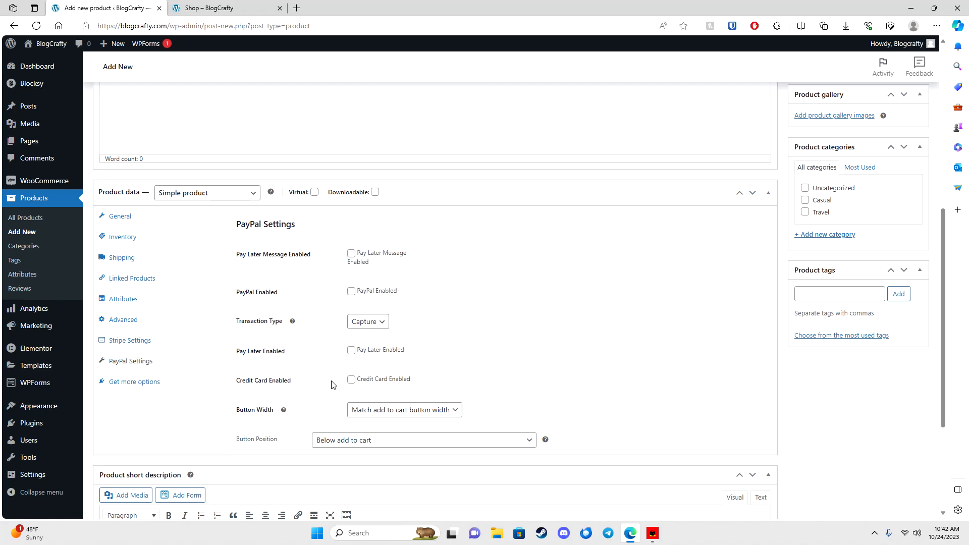
Try the Variable product type, dismiss its attributes hint, and switch the product data to External/Affiliate product
left_click(238, 193)
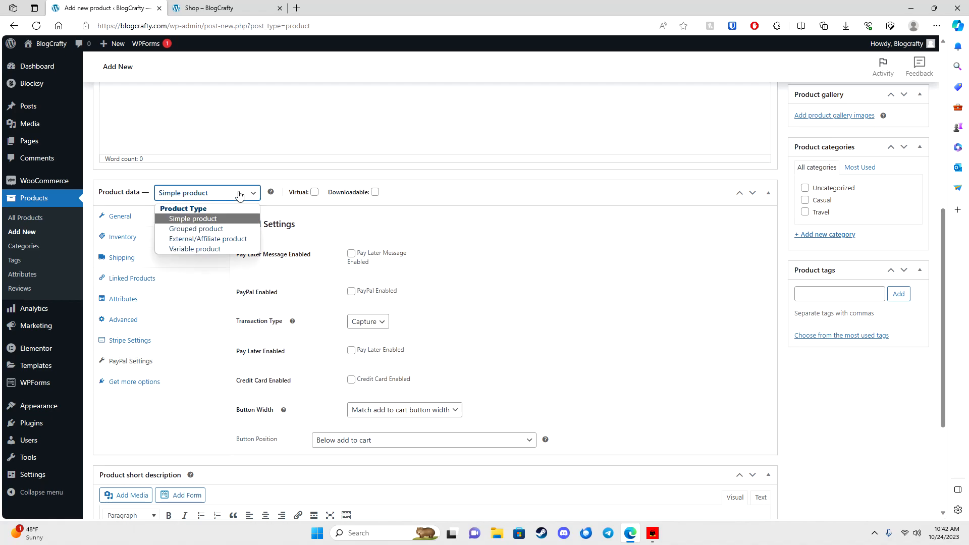
left_click(227, 239)
left_click(238, 192)
left_click(202, 249)
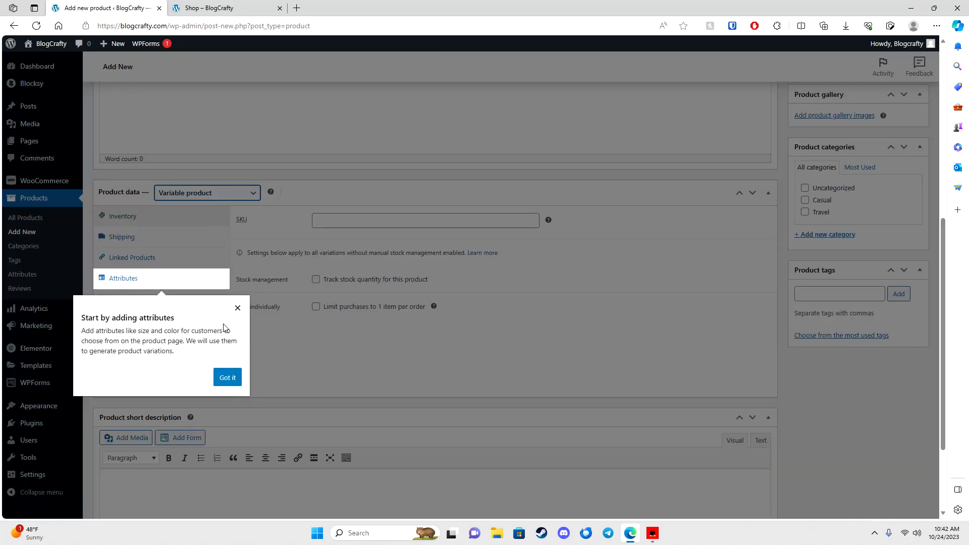
left_click(237, 305)
left_click(238, 194)
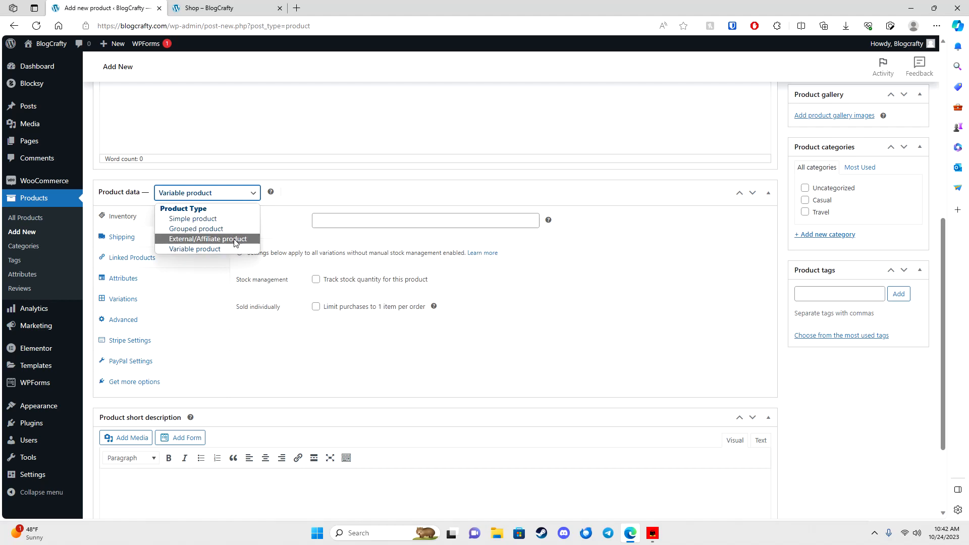
left_click(222, 238)
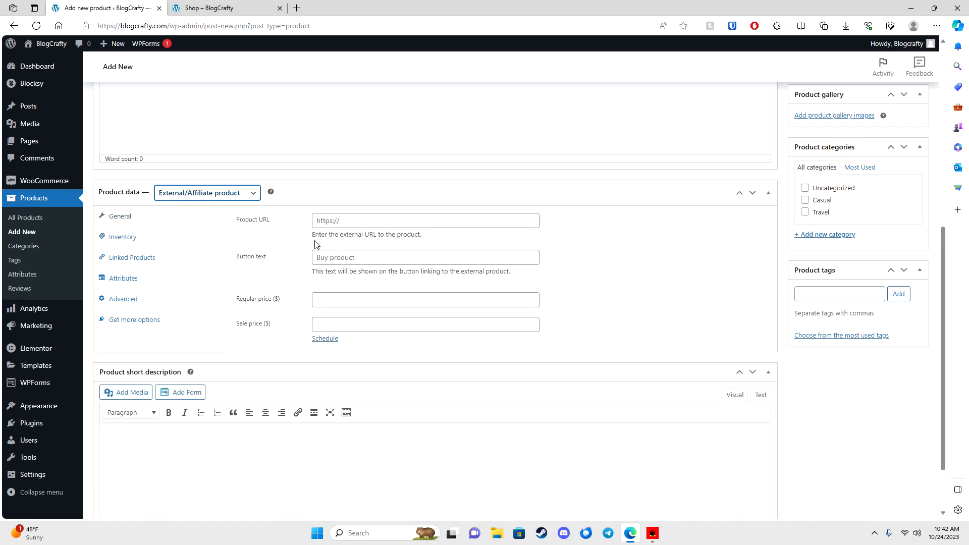
left_click(355, 223)
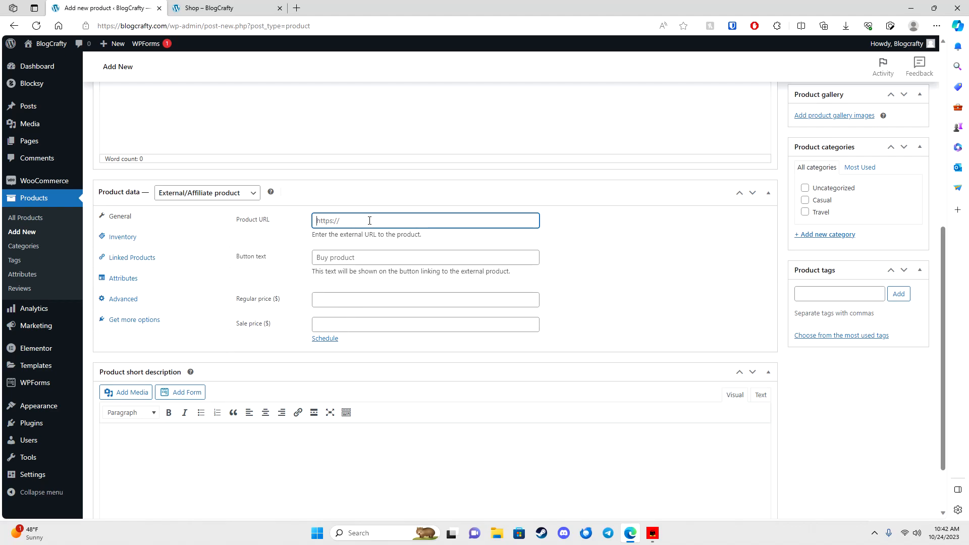
Look over the backpack listings on the storefront's shop page and return to the new product form
scroll(811, 202, "up", 3)
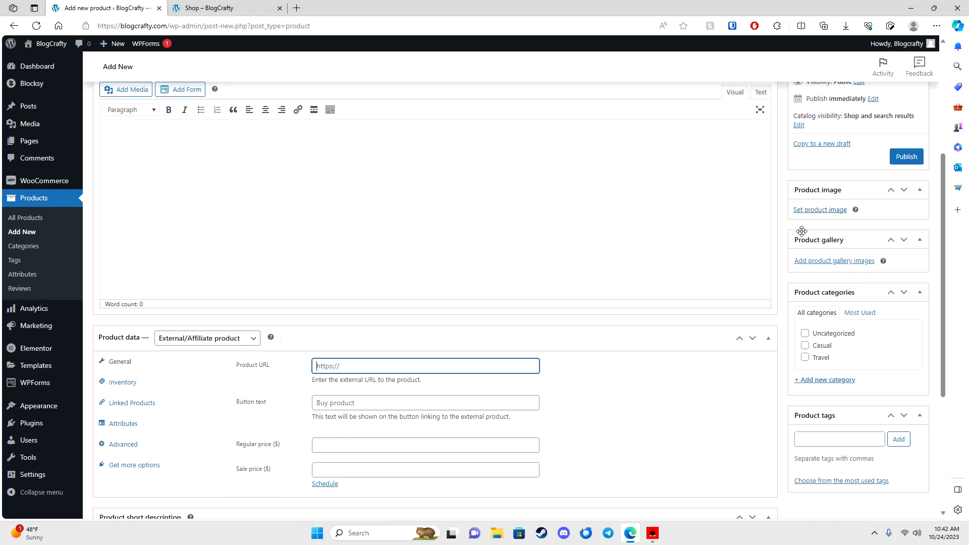
scroll(813, 223, "up", 2)
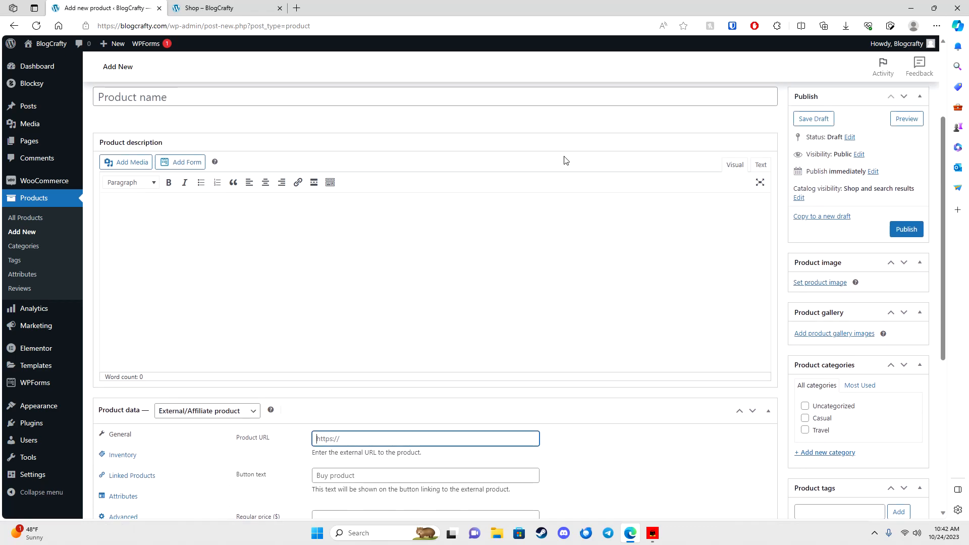
left_click(212, 8)
scroll(239, 288, "down", 5)
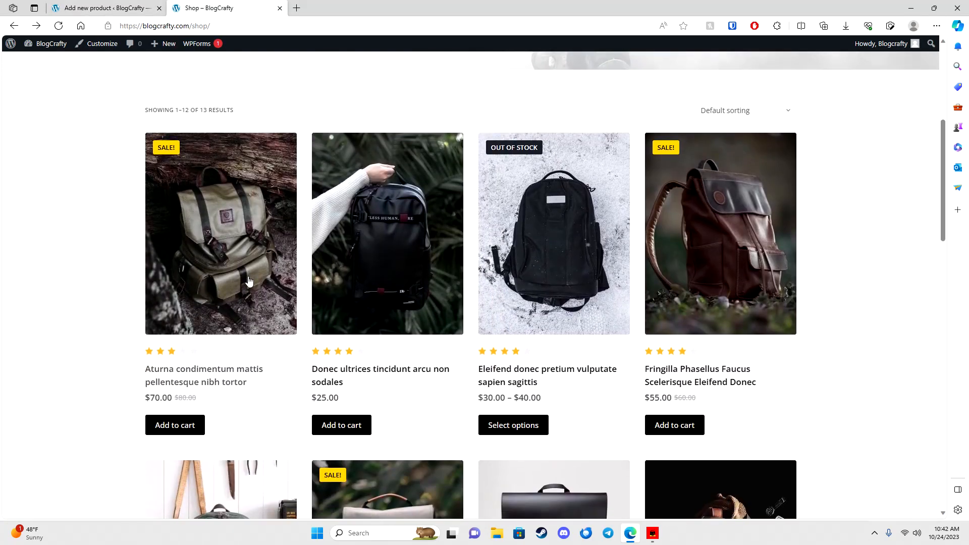
left_click(101, 9)
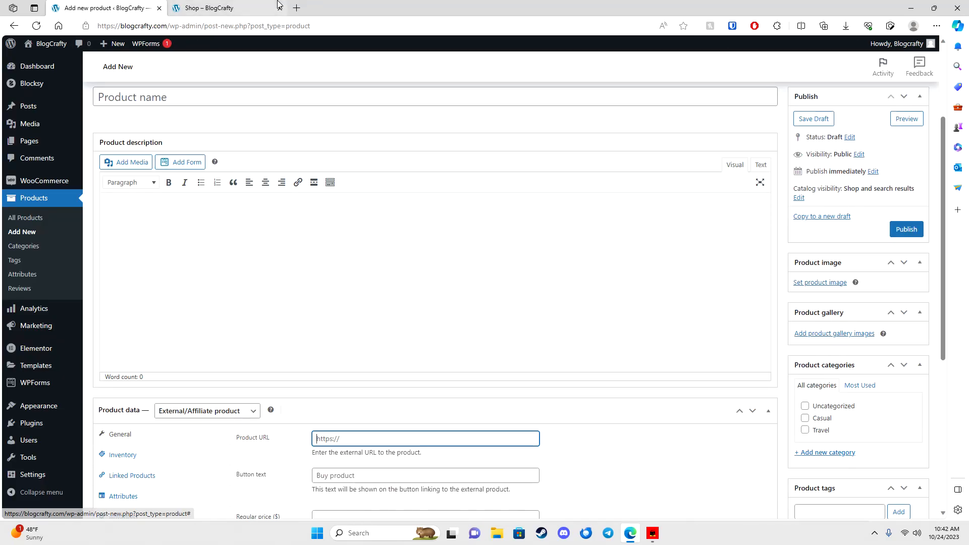
Examine the Aturna condimentum mattis product page, including its description, and return to the new product form
left_click(225, 8)
scroll(470, 349, "down", 8)
scroll(450, 320, "up", 7)
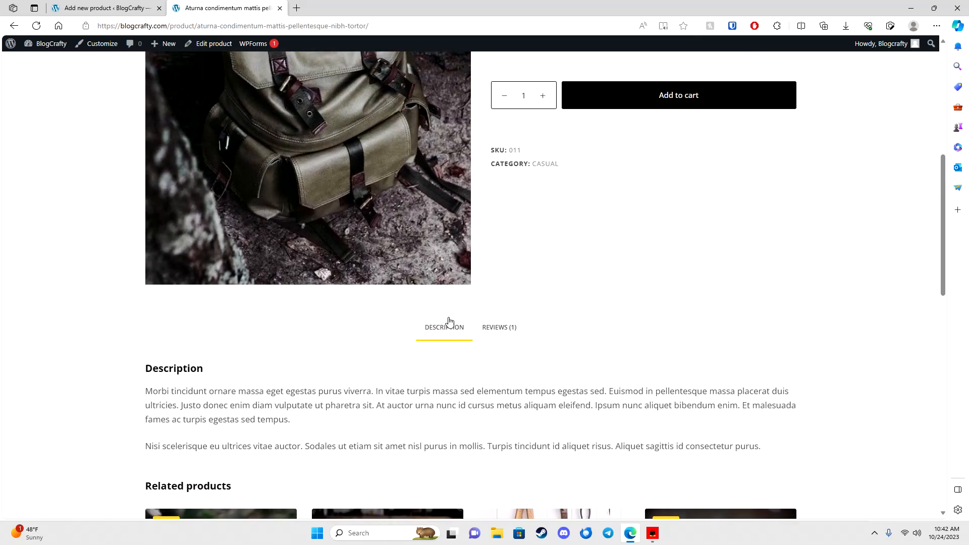
scroll(384, 340, "up", 3)
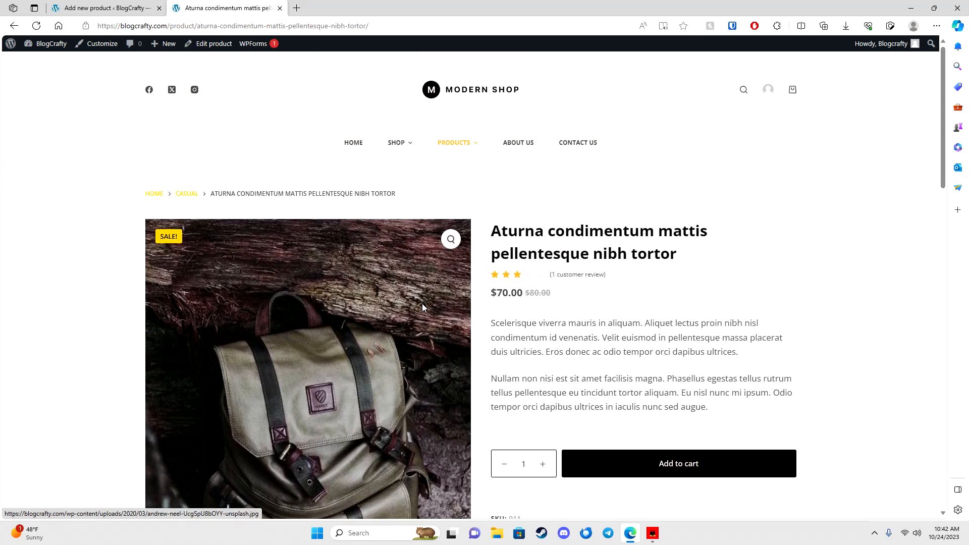
left_click(108, 8)
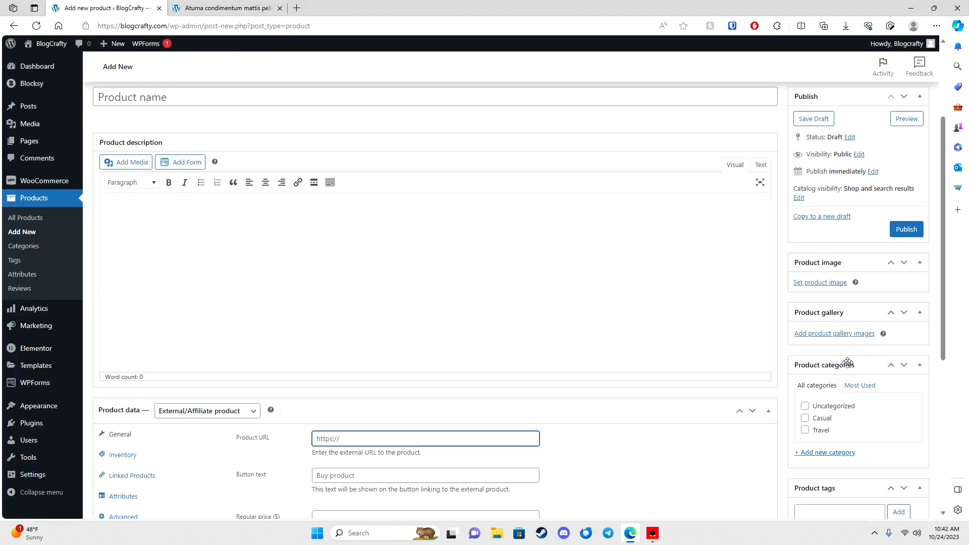
Look over the categories, tags, product data and short description sections of the new product form
scroll(868, 320, "down", 3)
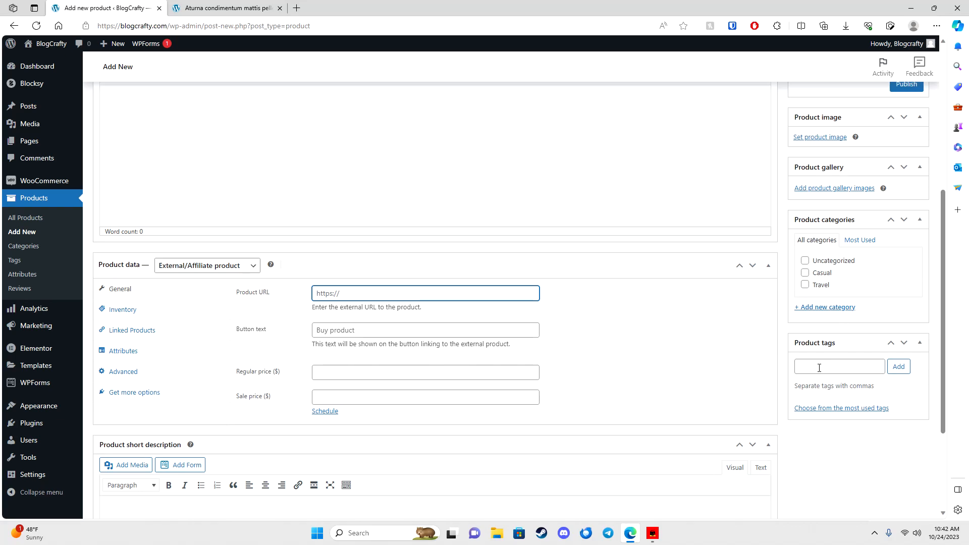
scroll(826, 412, "up", 4)
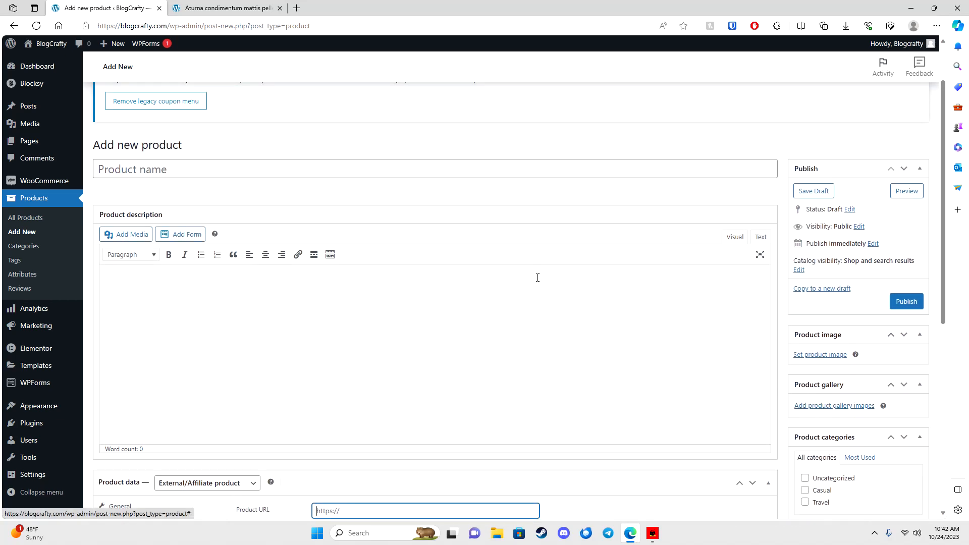
scroll(565, 291, "down", 7)
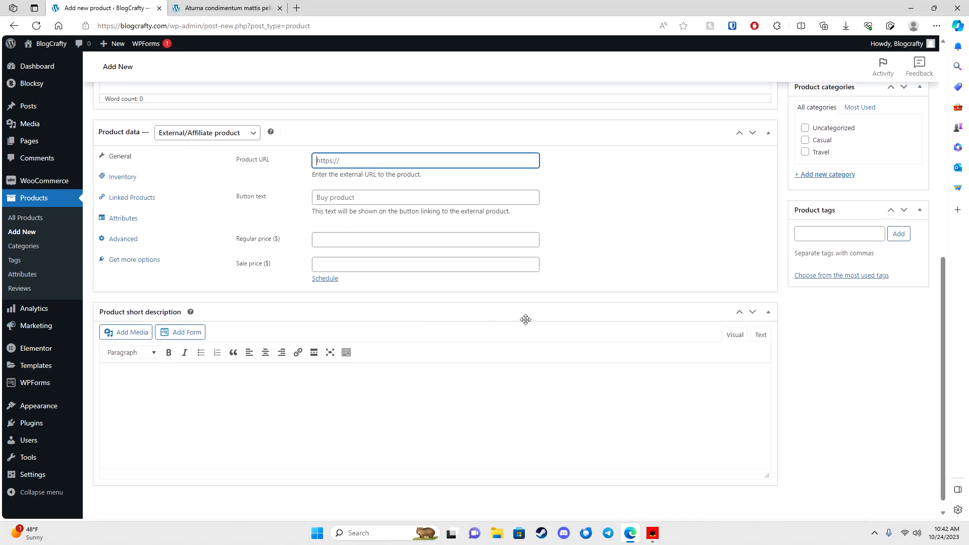
scroll(492, 321, "up", 8)
Check the Aturna condimentum mattis product page again and browse the storefront's home page
left_click(228, 8)
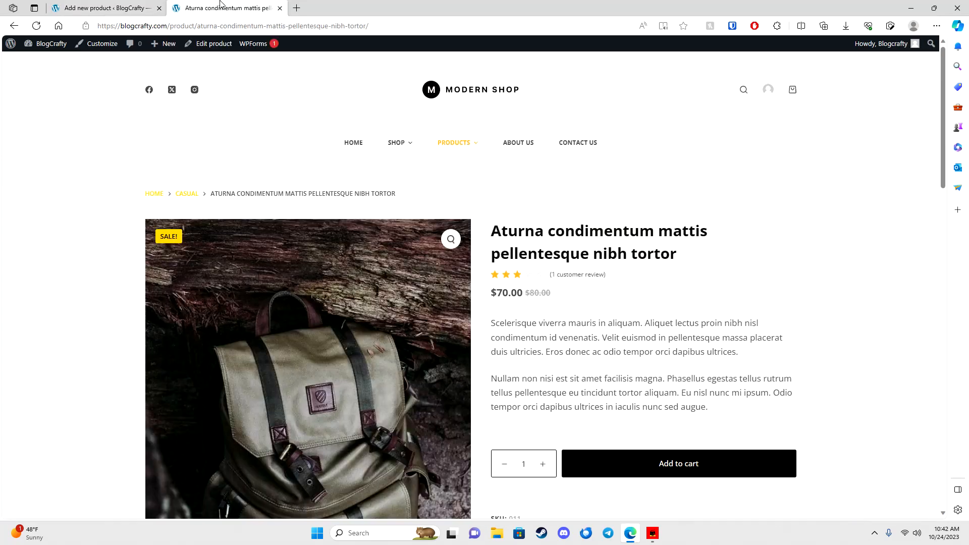
mouse_move(455, 147)
scroll(282, 360, "down", 7)
scroll(281, 323, "up", 7)
left_click(352, 148)
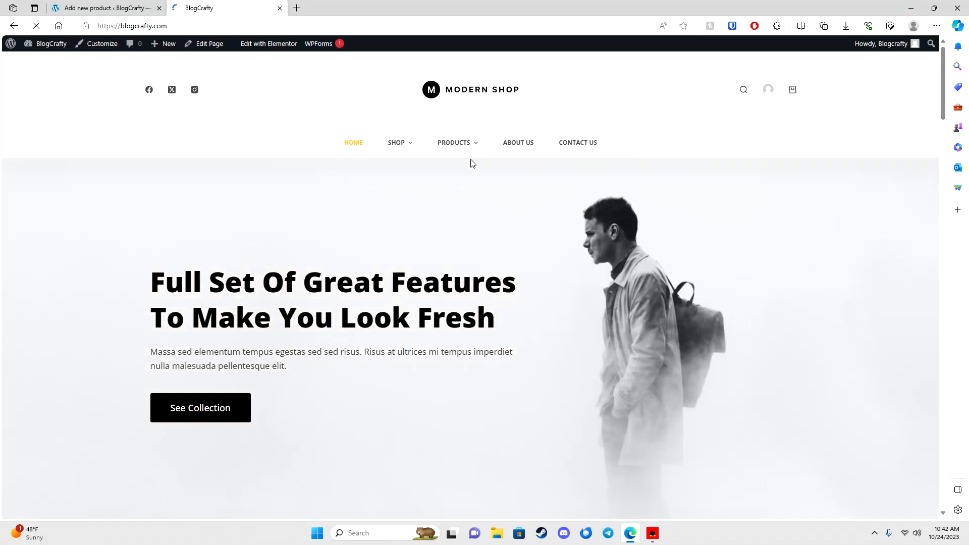
scroll(443, 271, "down", 8)
scroll(456, 313, "down", 3)
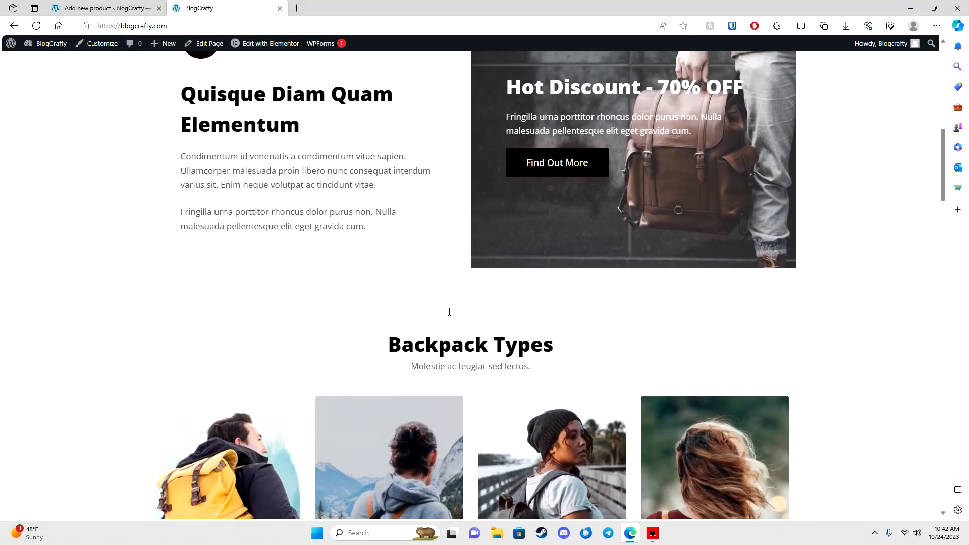
scroll(447, 310, "up", 10)
View the store's product categories and look through the list of product reviews
left_click(116, 9)
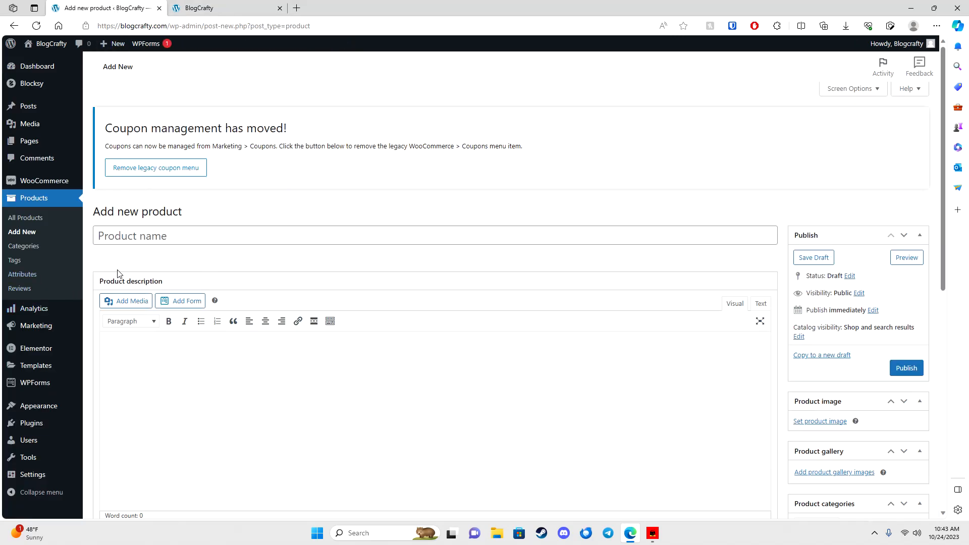
left_click(27, 249)
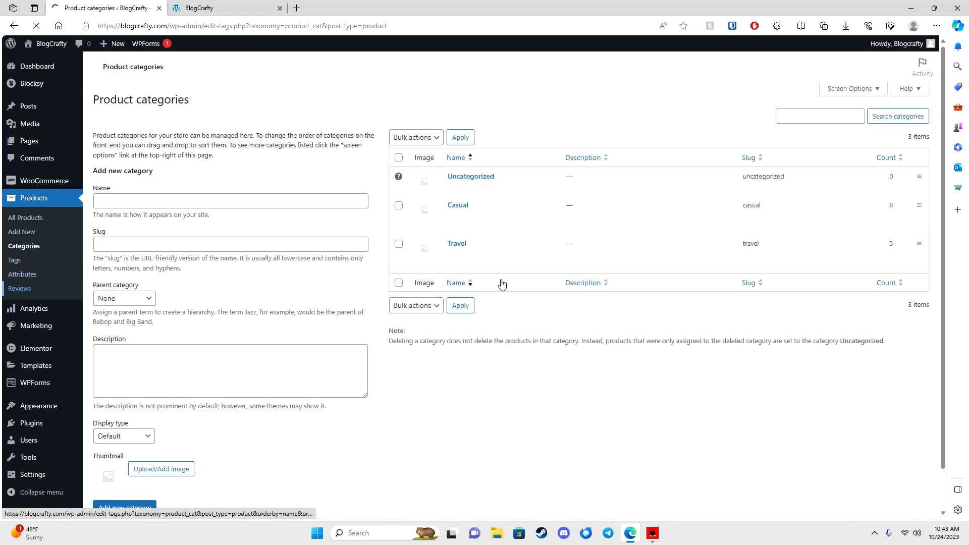
scroll(279, 342, "down", 2)
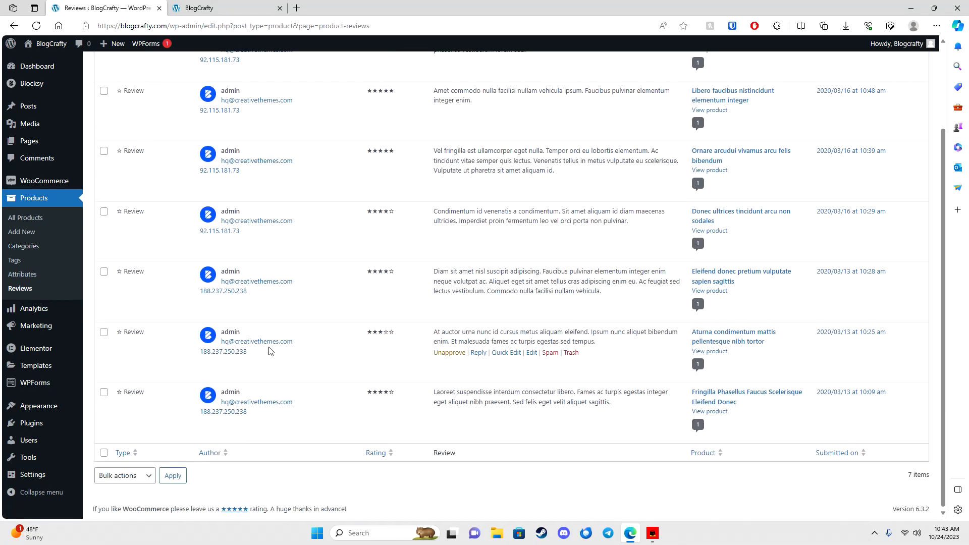
scroll(134, 360, "up", 2)
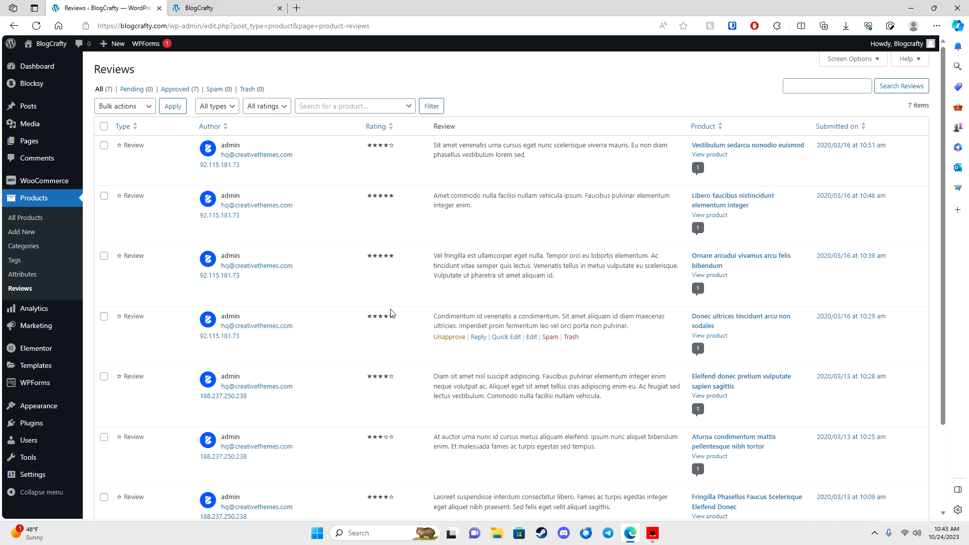
Return to the WordPress dashboard and look over the storefront's home page down to its footer
left_click(30, 67)
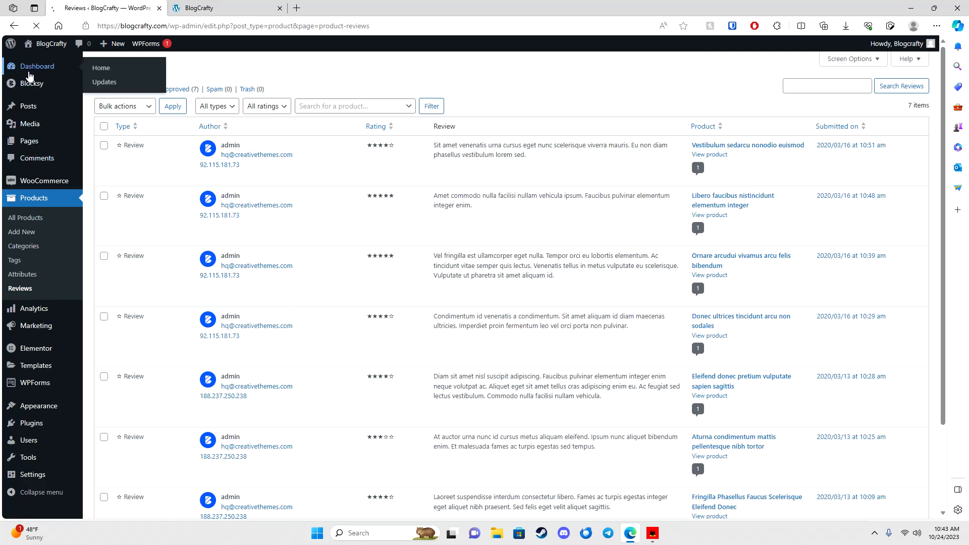
left_click(198, 5)
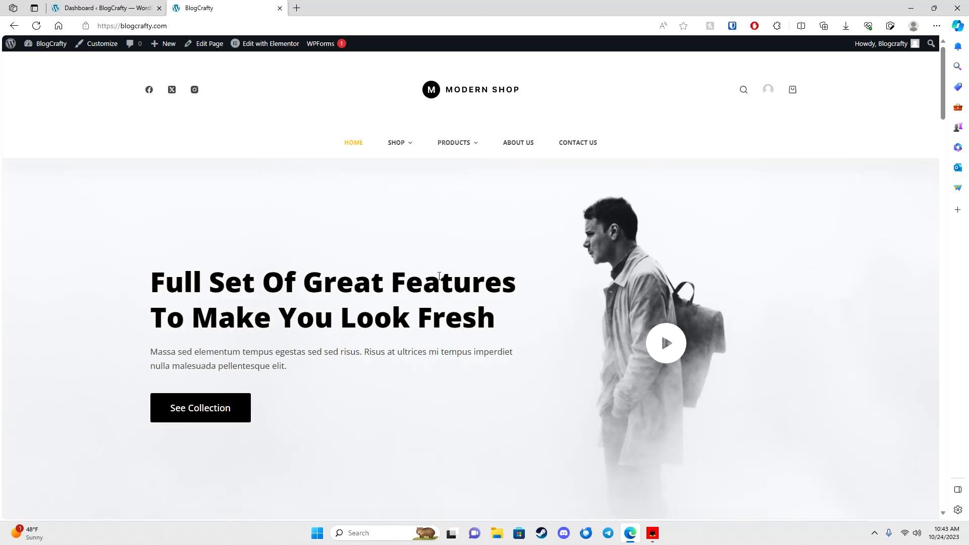
scroll(398, 199, "down", 15)
scroll(583, 285, "down", 20)
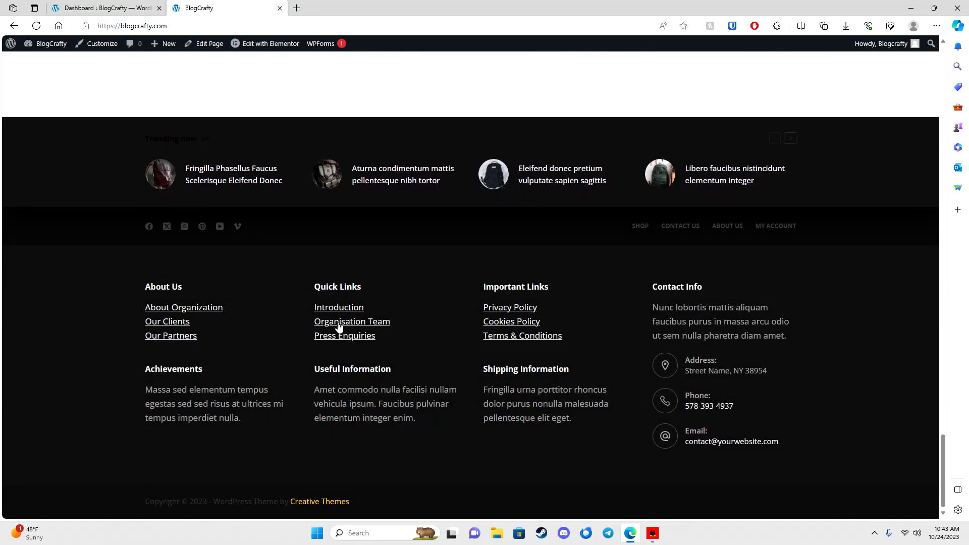
scroll(541, 253, "up", 20)
scroll(370, 244, "up", 10)
scroll(406, 230, "down", 2)
scroll(407, 230, "up", 5)
scroll(471, 275, "up", 3)
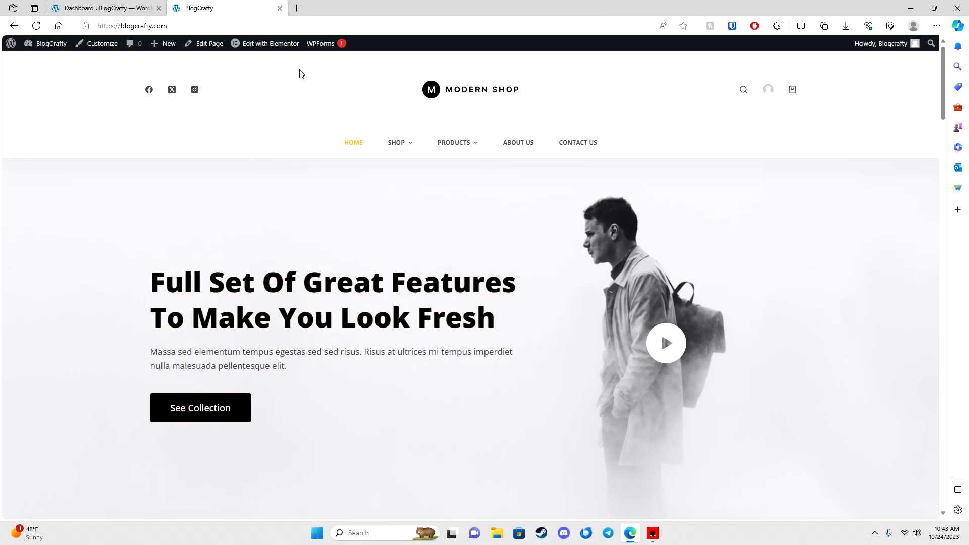
Open the home page in Elementor, recreating the missing default kit and saving the Elementor tools settings
left_click(260, 45)
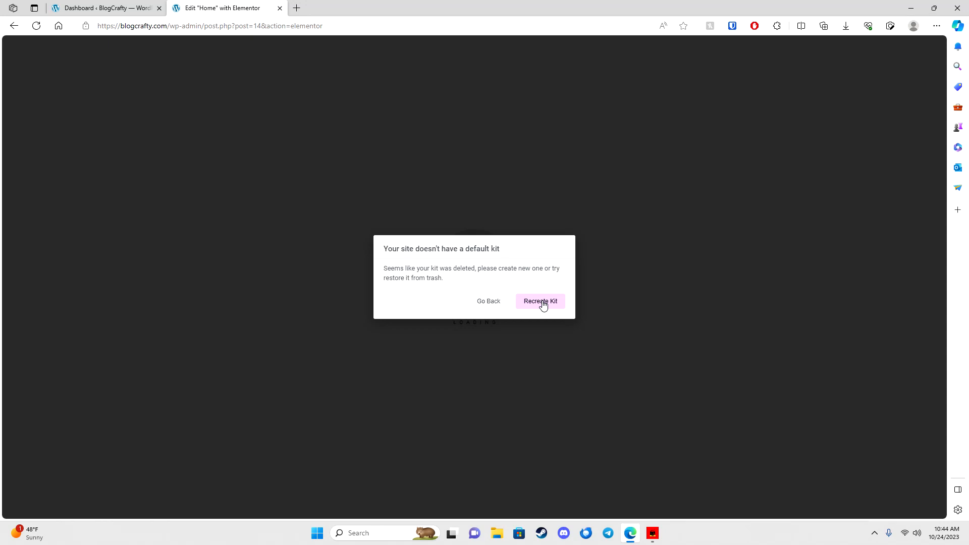
left_click(541, 301)
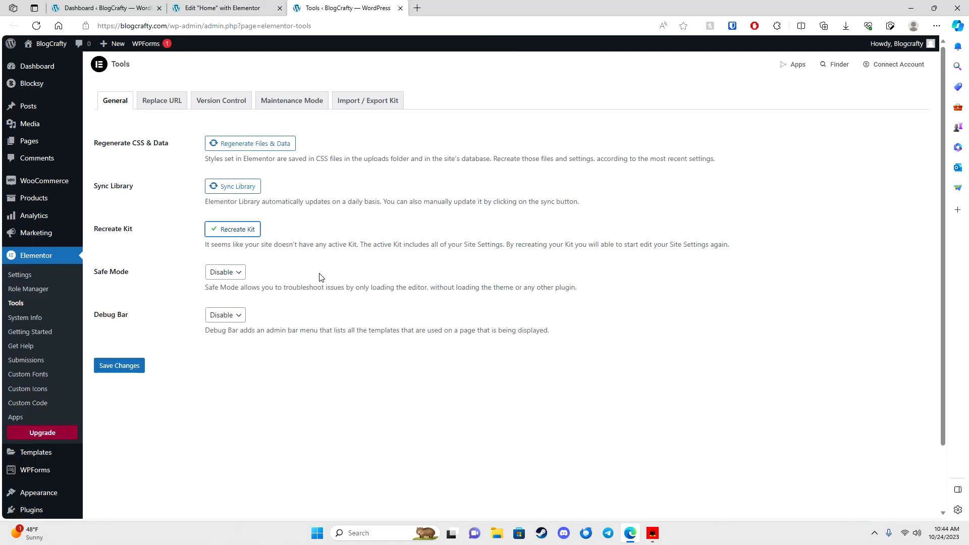
left_click(128, 370)
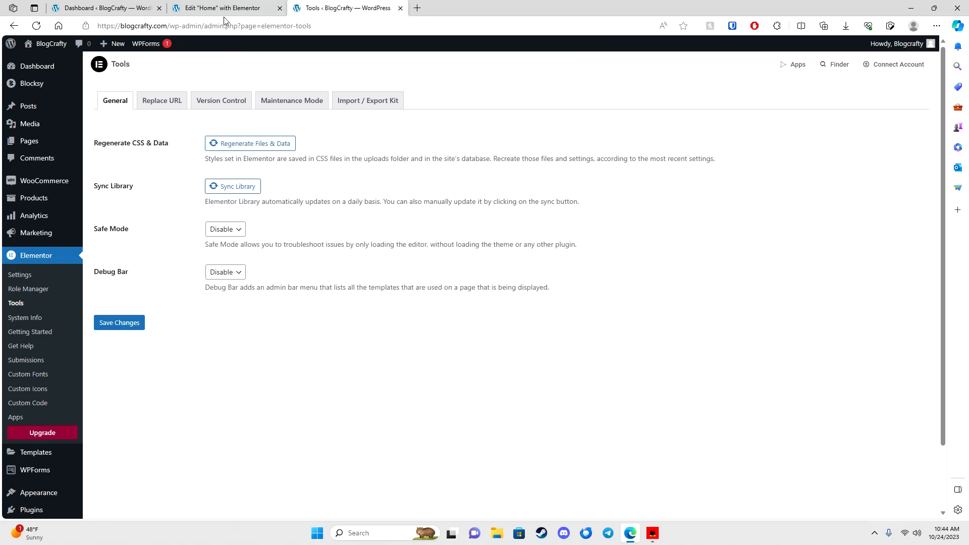
left_click(223, 11)
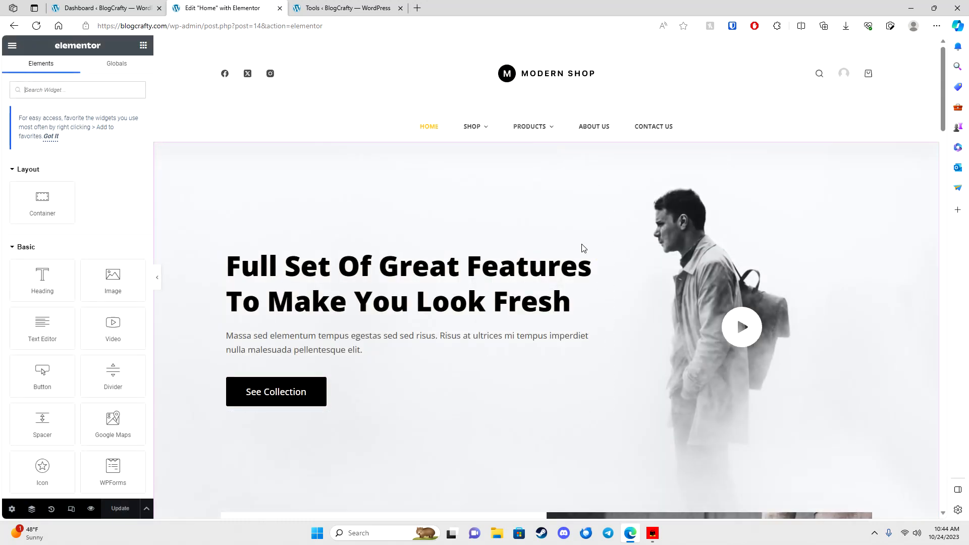
Move the Popular Backpacks section of the home page below the Our Happy Clients testimonials
scroll(454, 333, "down", 15)
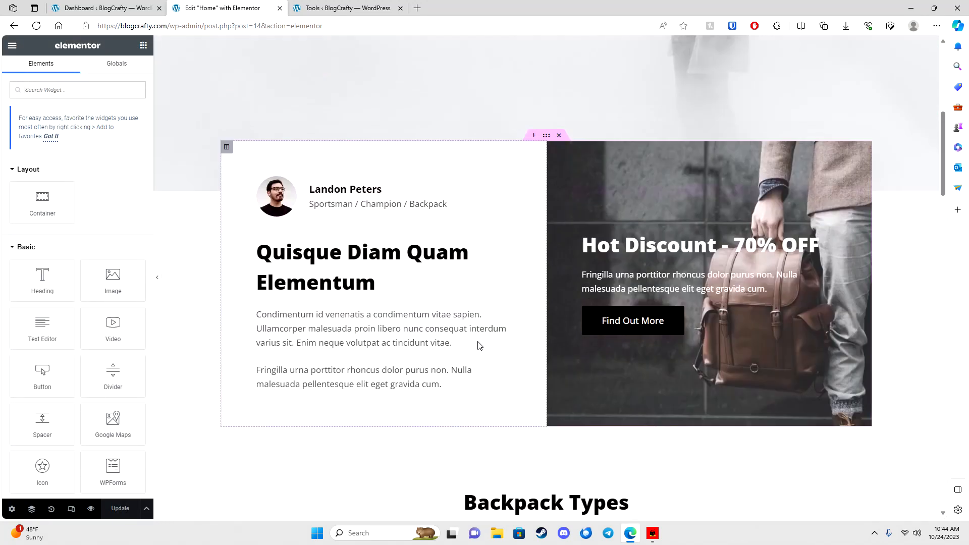
scroll(562, 308, "down", 15)
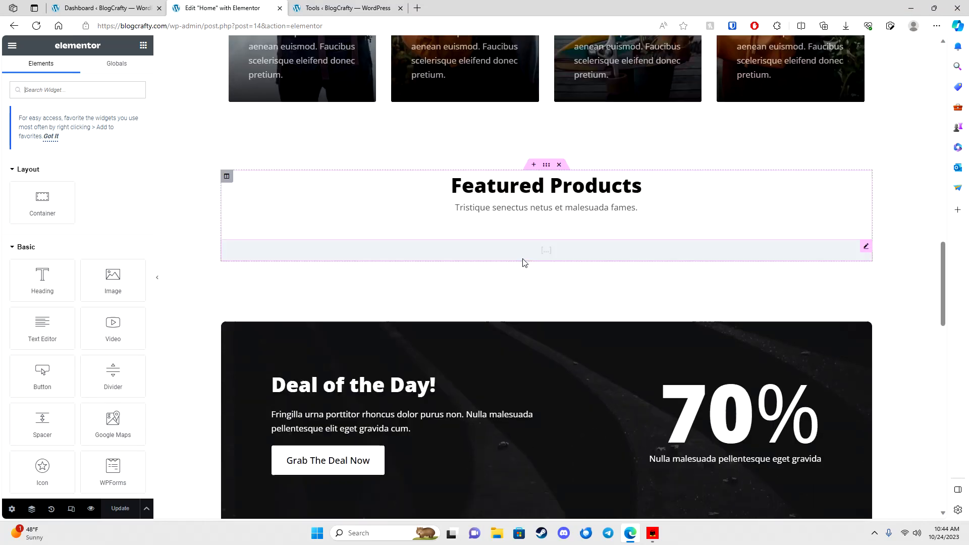
scroll(373, 309, "down", 3)
scroll(555, 263, "up", 3)
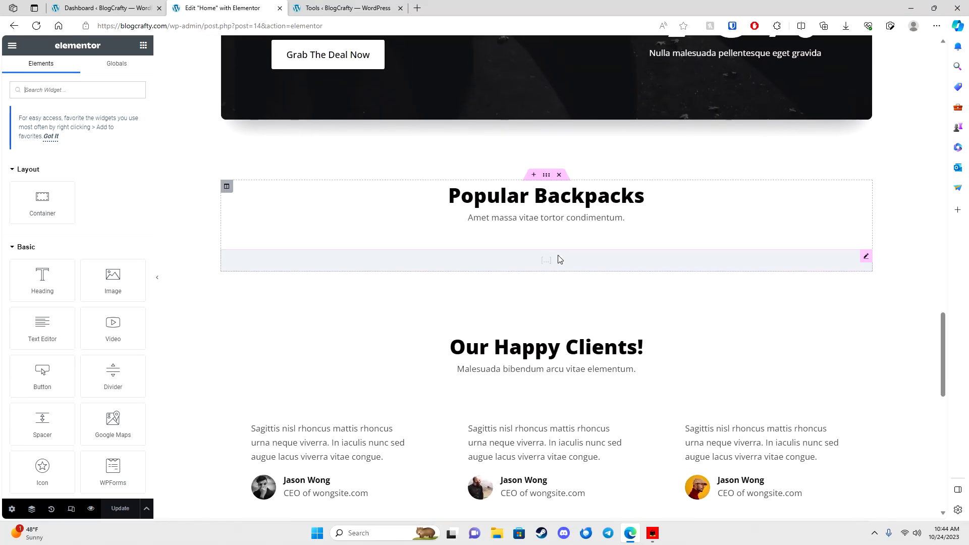
left_click_drag(546, 177, 564, 438)
scroll(564, 437, "down", 5)
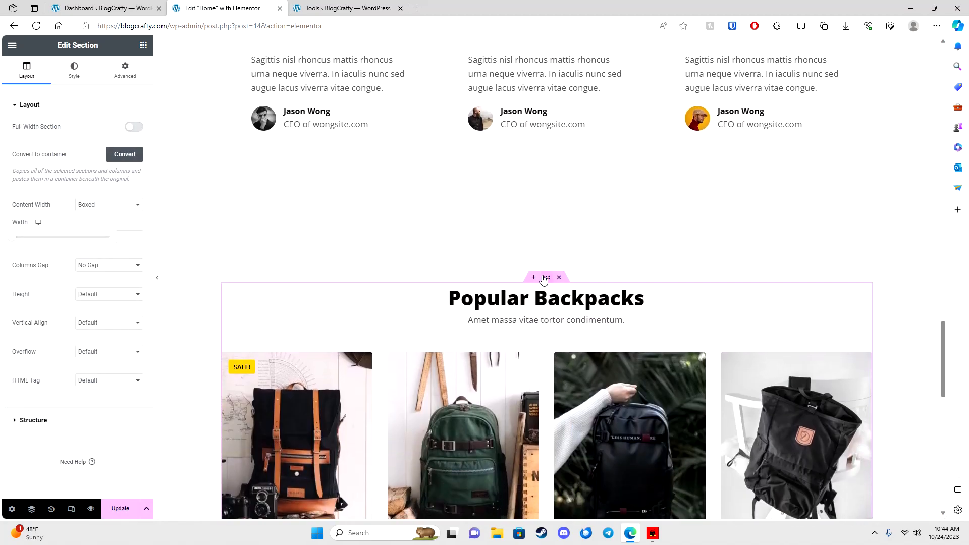
Move the Deal of the Day section above the Featured Products section
scroll(546, 318, "up", 12)
left_click_drag(546, 346, 545, 194)
scroll(525, 309, "up", 3)
In the deal banner, move the Deal of the Day! heading to the right column and the 70% text to the left column
scroll(347, 358, "down", 3)
left_click_drag(541, 260, 725, 262)
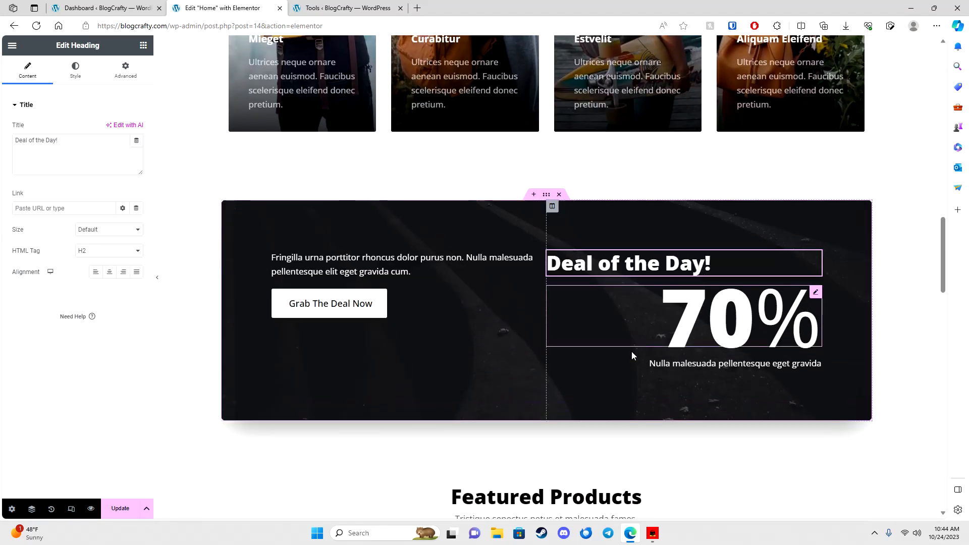
left_click_drag(816, 293, 379, 245)
Replace the heading "Quisque Diam Quam Elementum" with "My new Shop"
scroll(479, 292, "up", 12)
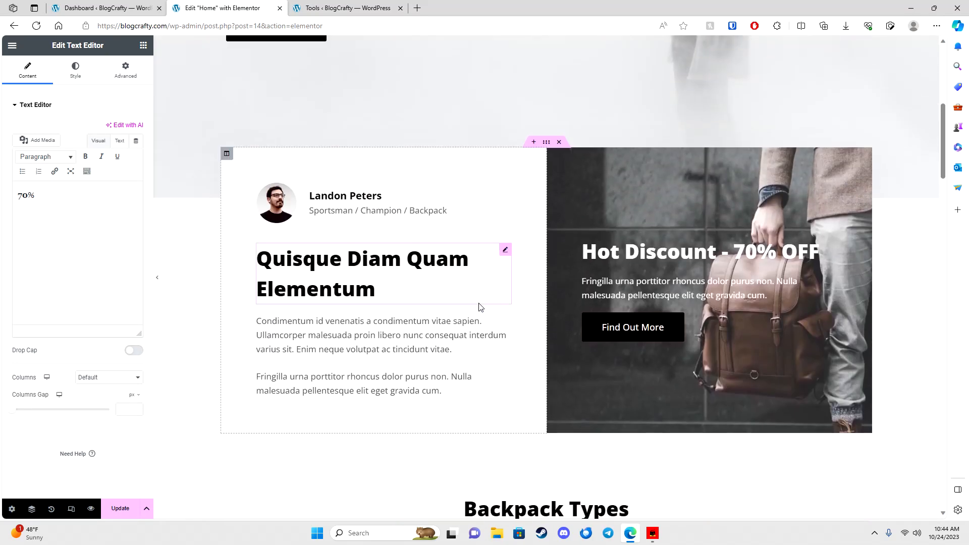
left_click(384, 289)
left_click_drag(384, 288, 292, 272)
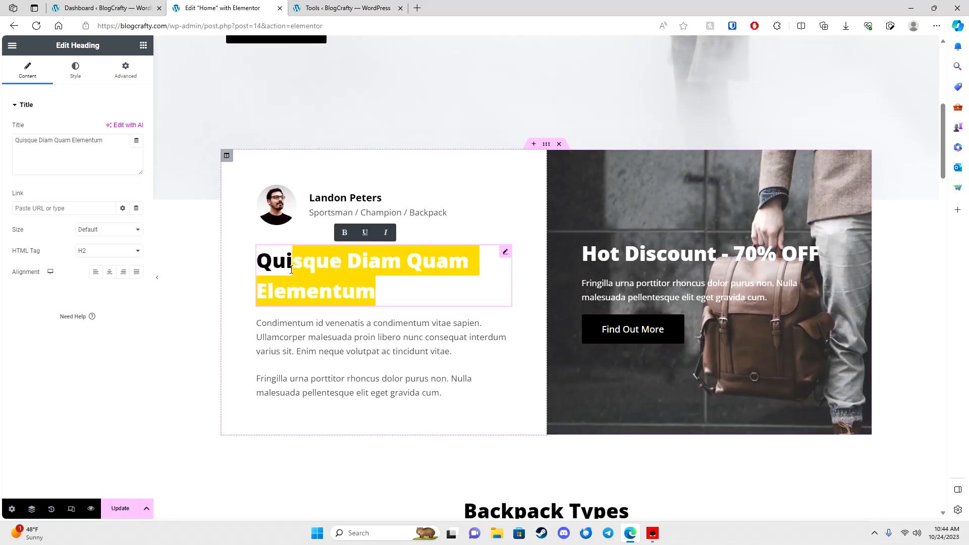
key("BackSpace")
key("BackSpace")
key("BackSpace")
key("BackSpace")
type("my new Shop")
left_click(384, 305)
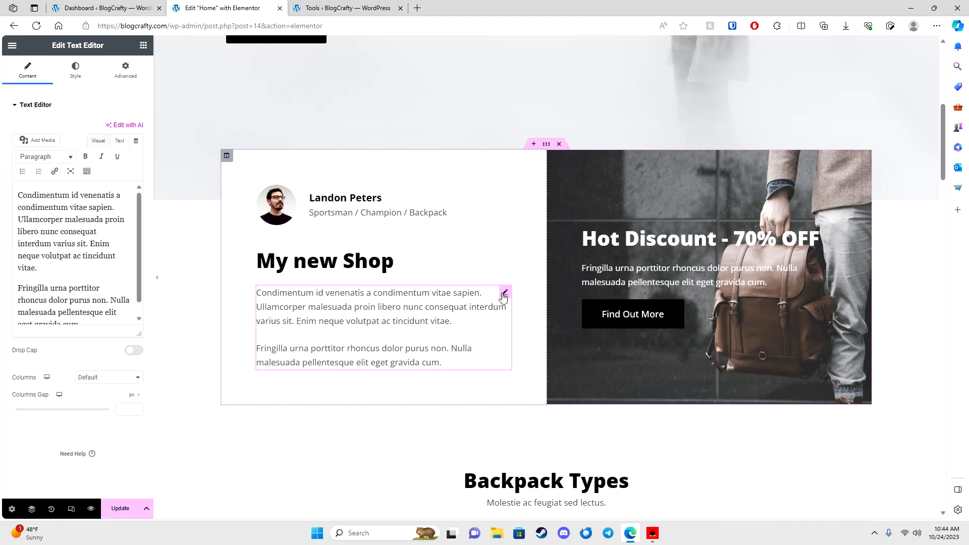
Move the profile image box from the My new Shop column to above the Hot Discount heading
scroll(507, 296, "up", 1)
left_click_drag(505, 264, 699, 251)
Place the hero section's video column before its text column, and move the text column back to first place
scroll(623, 354, "up", 4)
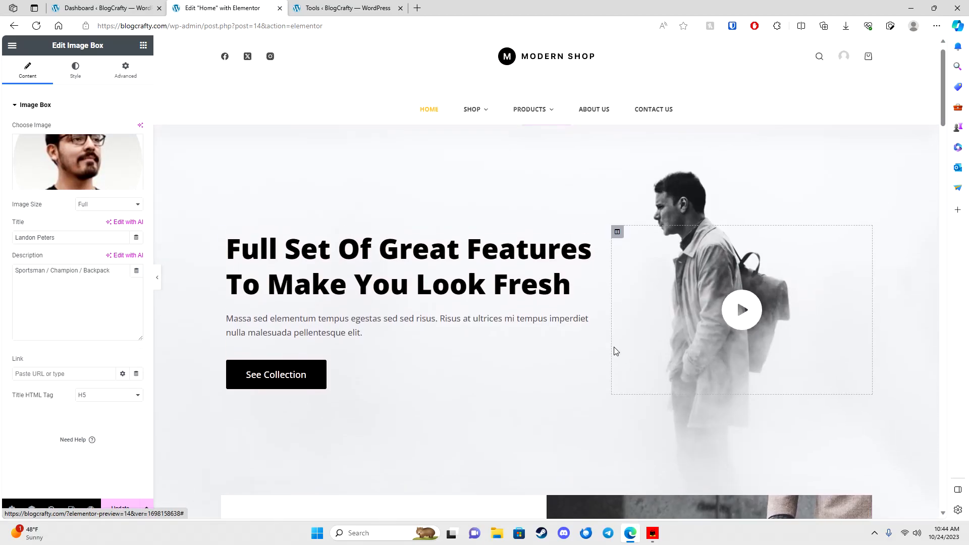
left_click_drag(617, 251, 255, 249)
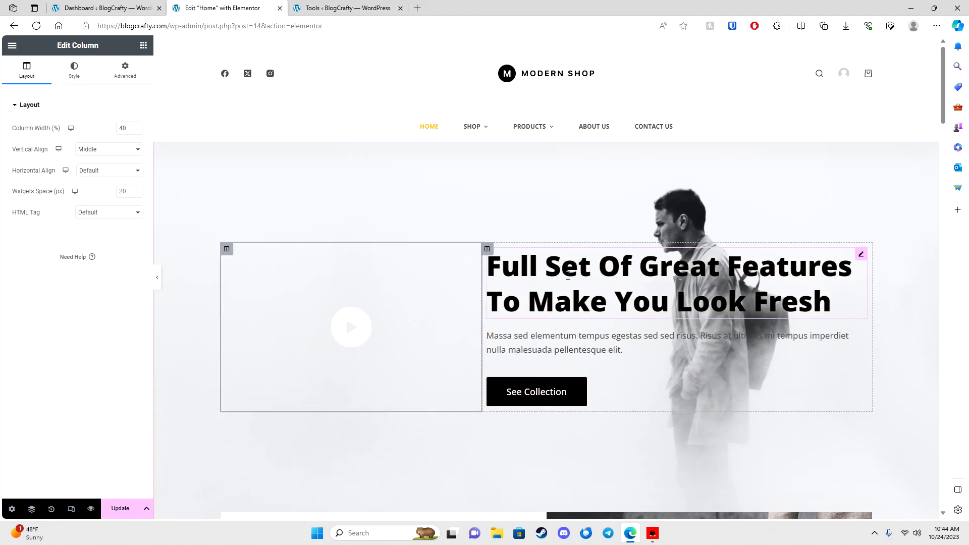
left_click_drag(489, 249, 283, 263)
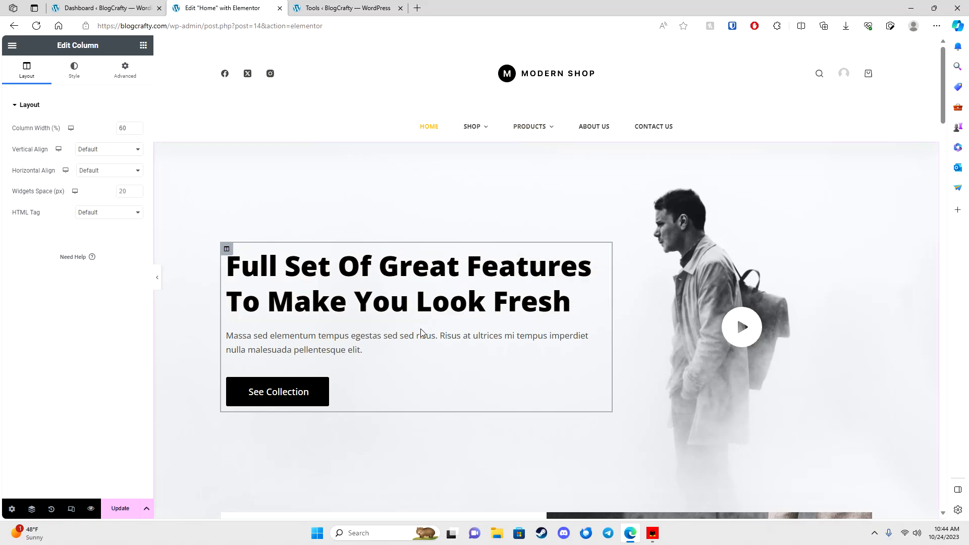
Set the product limit in the Popular Backpacks shortcode to 6
scroll(422, 326, "down", 20)
scroll(423, 327, "down", 7)
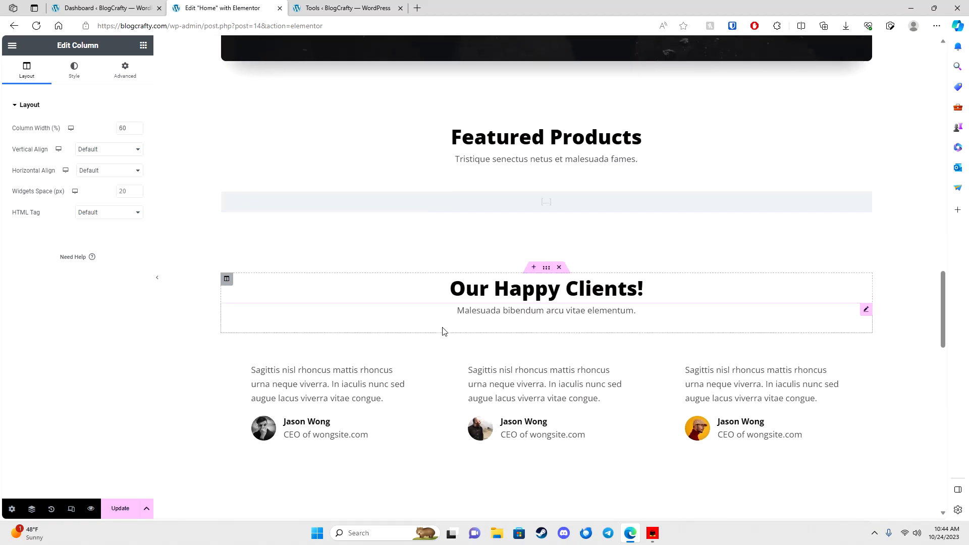
scroll(444, 332, "down", 15)
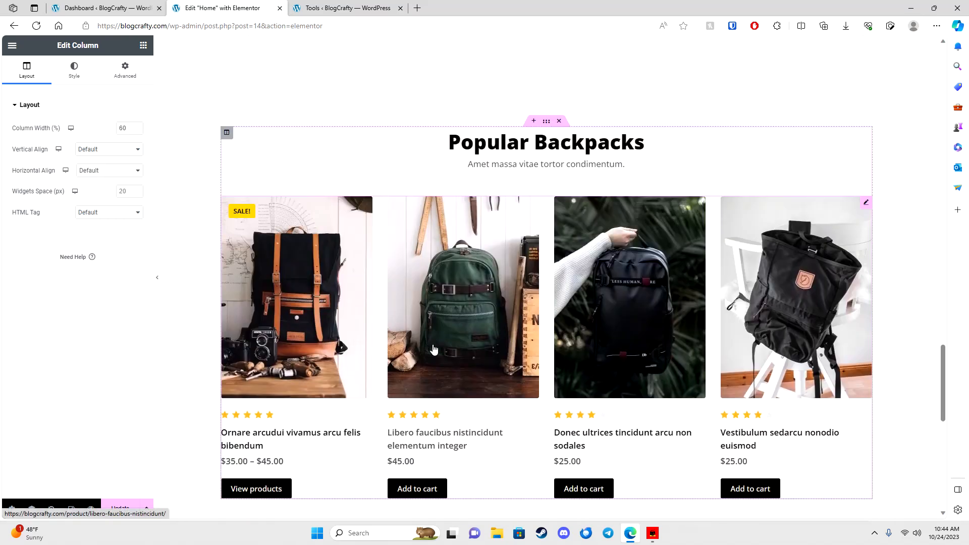
scroll(425, 359, "down", 3)
scroll(438, 361, "up", 7)
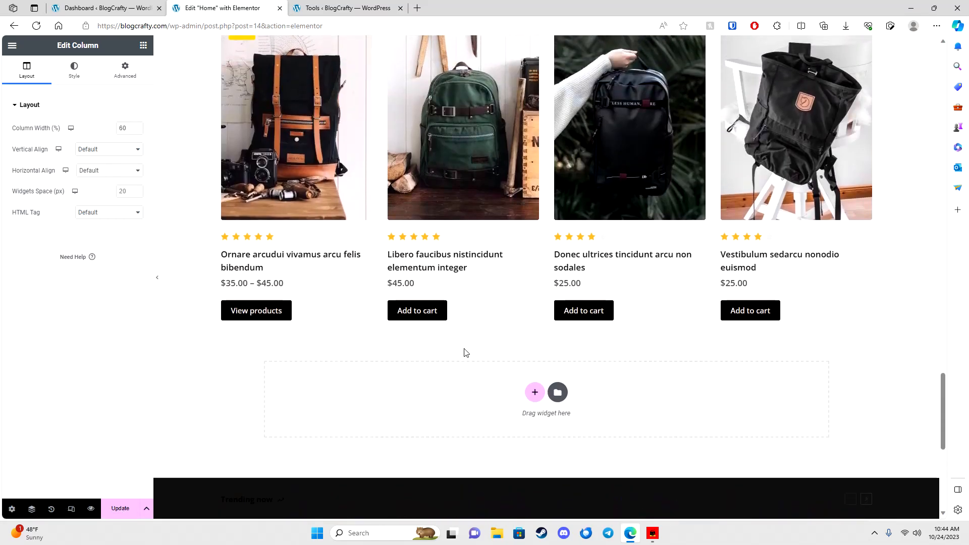
scroll(425, 313, "up", 4)
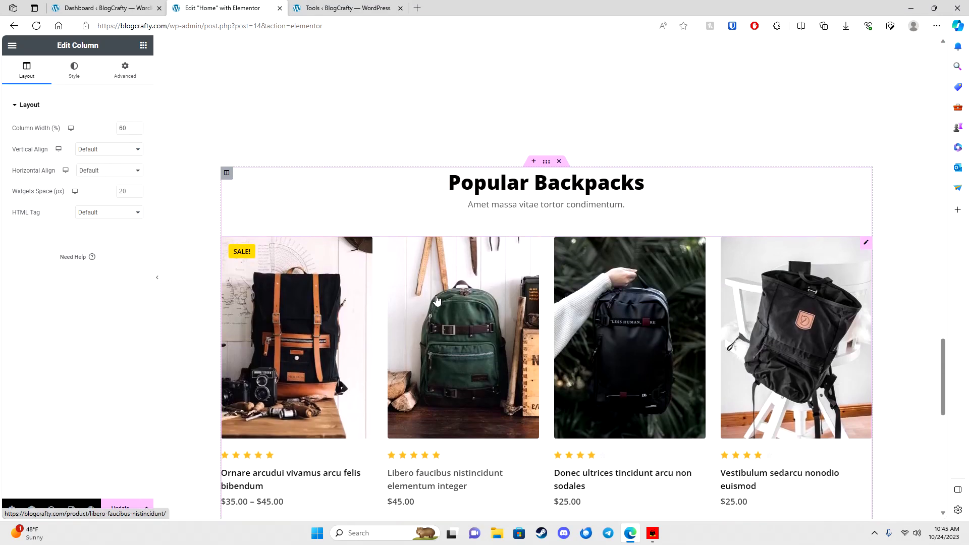
left_click(546, 162)
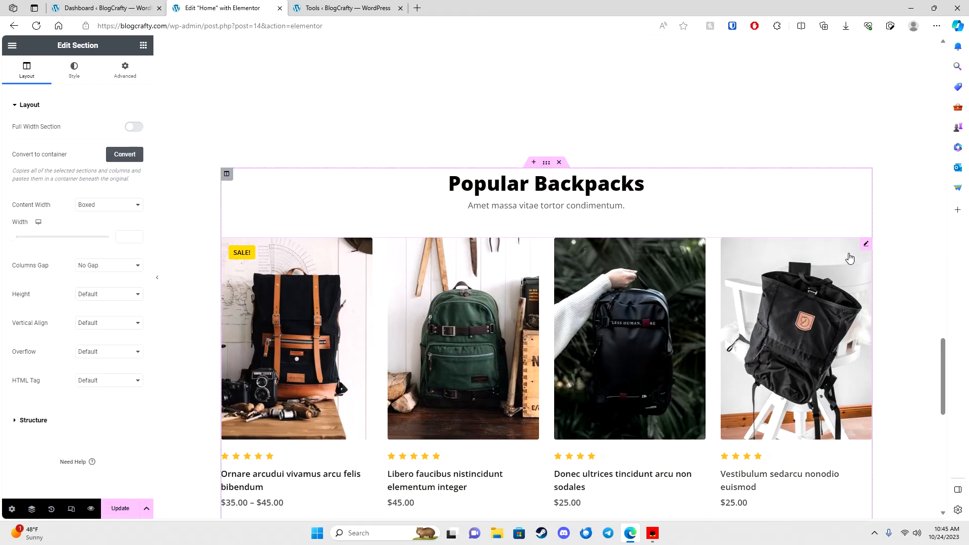
left_click(866, 244)
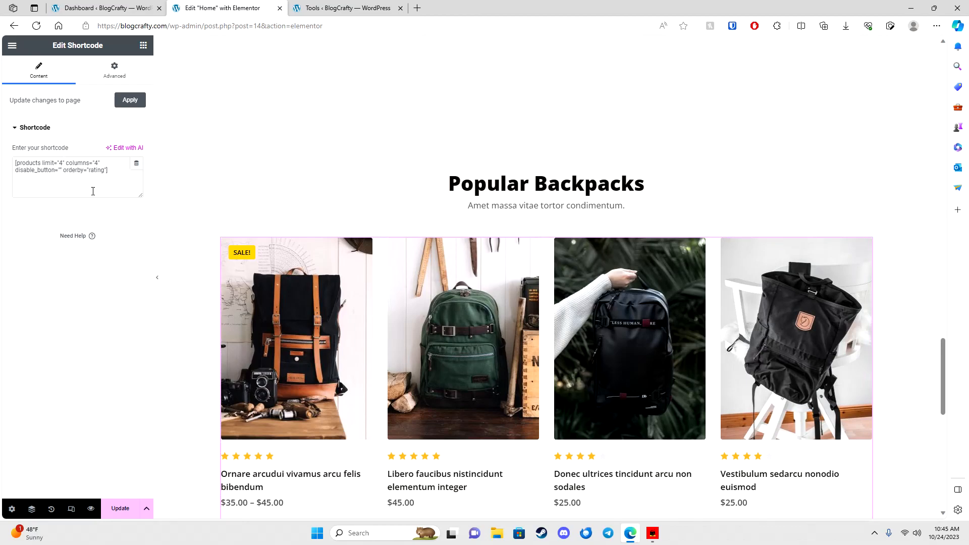
key("BackSpace")
type("6")
scroll(385, 272, "down", 5)
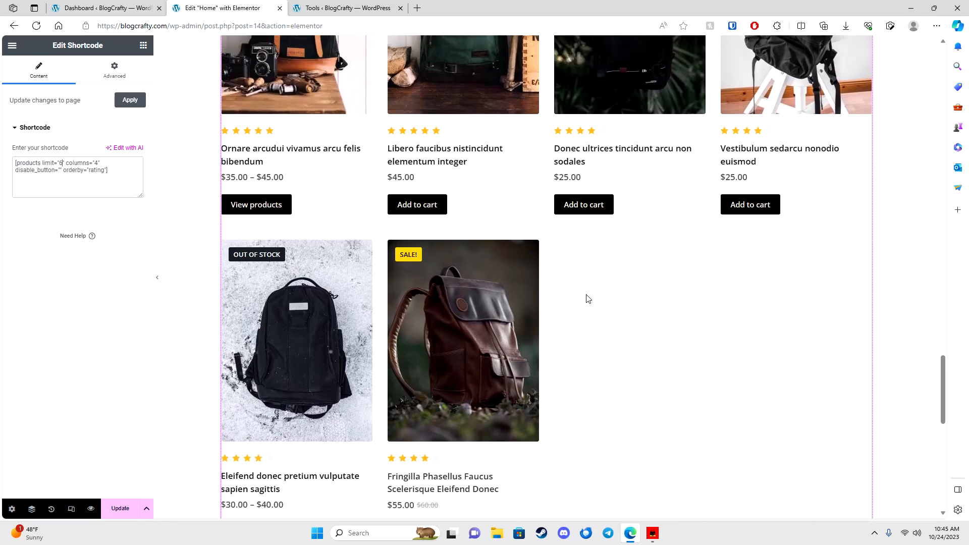
Raise the Popular Backpacks shortcode's product limit to 8
key("BackSpace")
type("8")
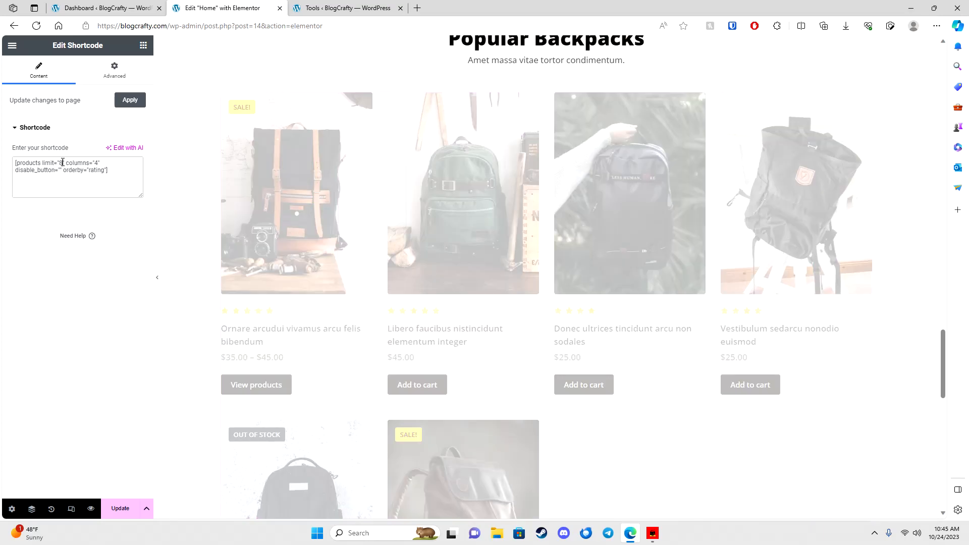
scroll(795, 372, "down", 5)
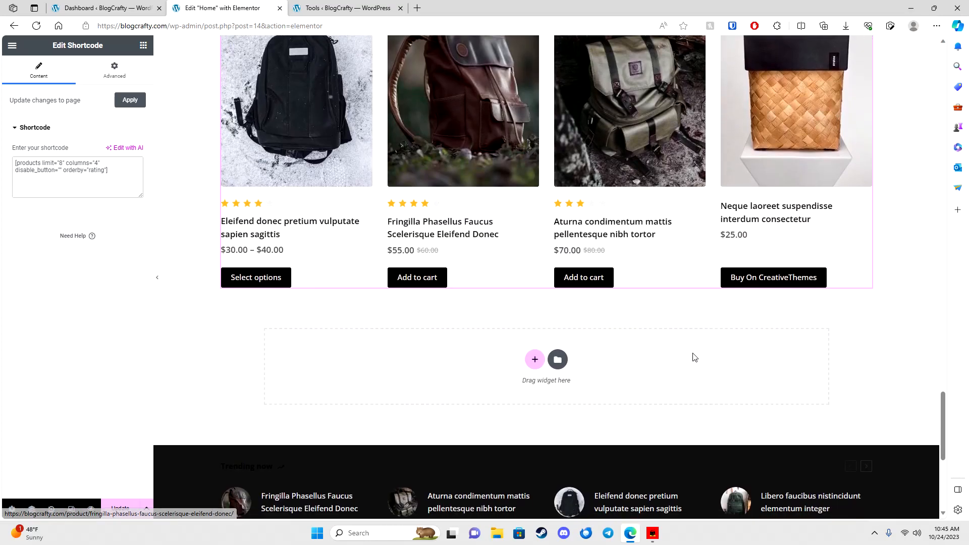
Review the edited home page from its header and publish the changes with an update
scroll(521, 324, "up", 20)
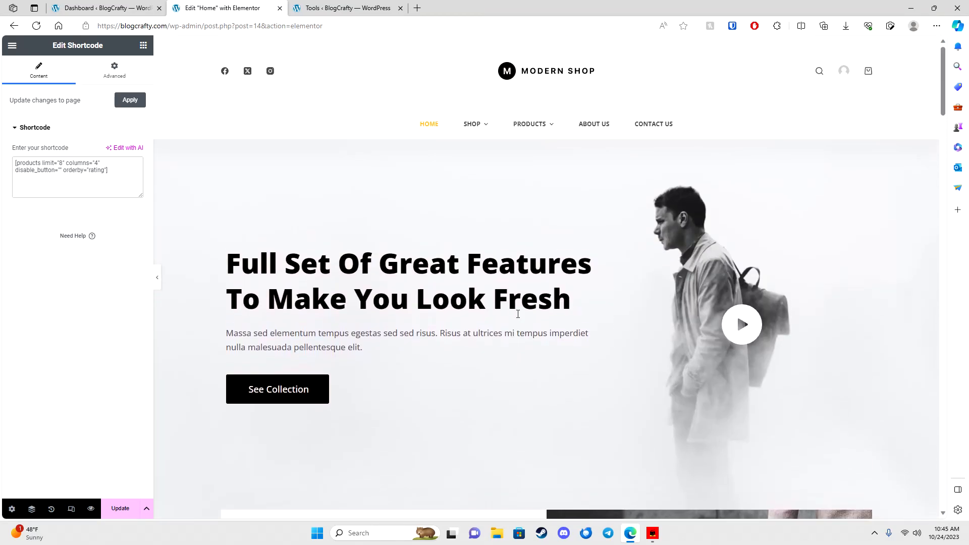
mouse_move(473, 126)
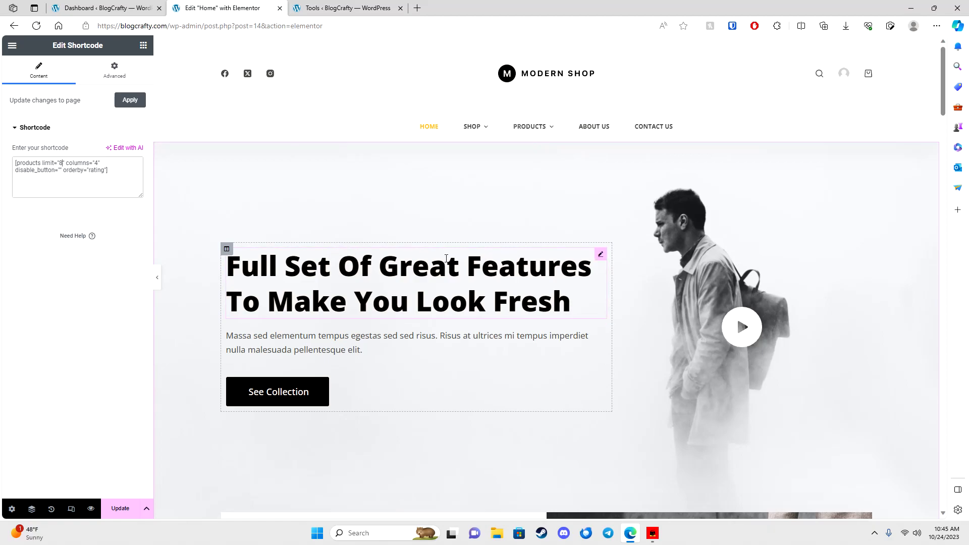
scroll(446, 258, "down", 5)
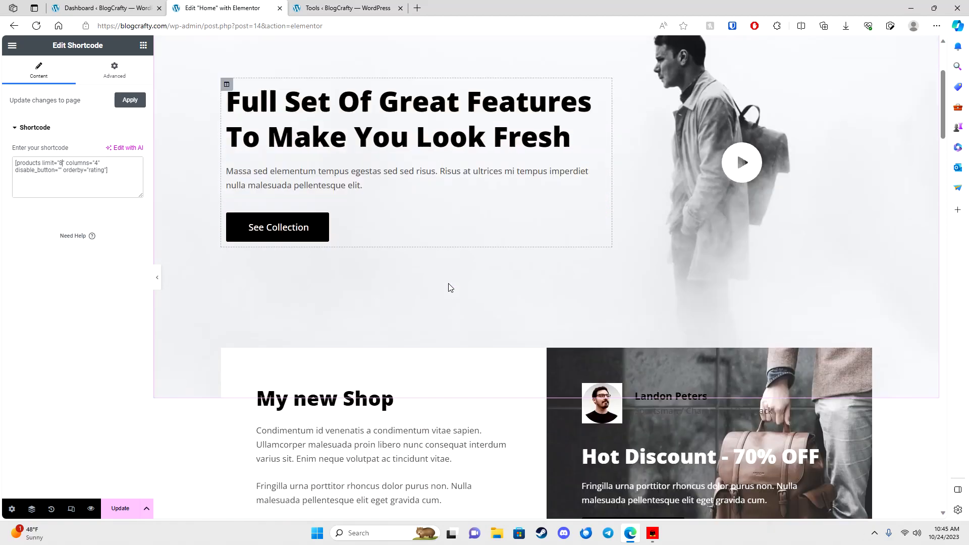
left_click(124, 510)
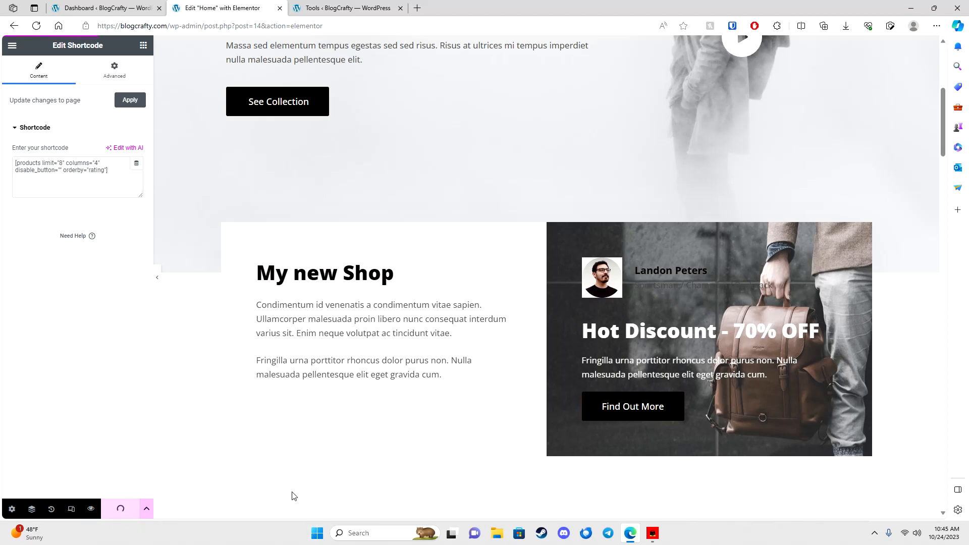
left_click(335, 7)
left_click(223, 8)
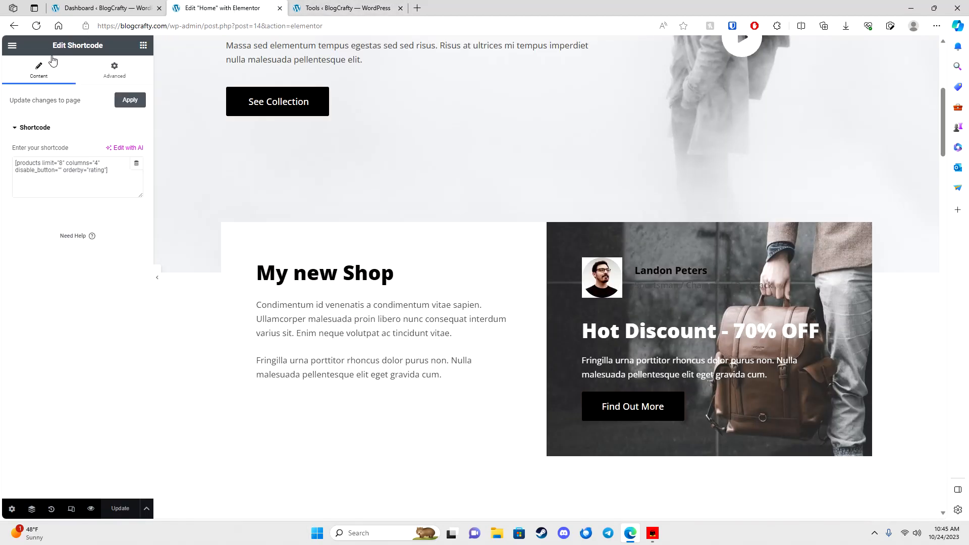
Open the live storefront and check the My new Shop heading, the deal banner and the Popular Backpacks products
key("ctrl+Tab")
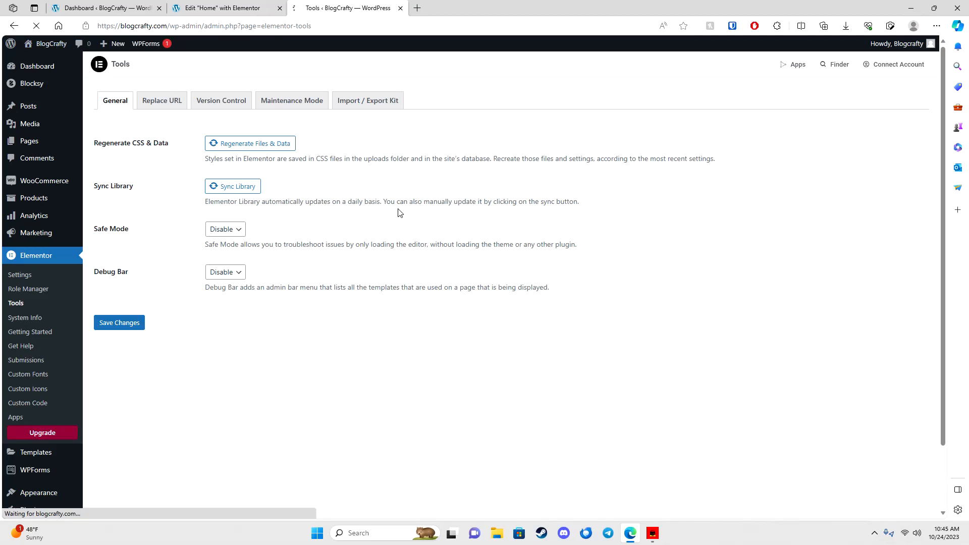
scroll(514, 268, "down", 5)
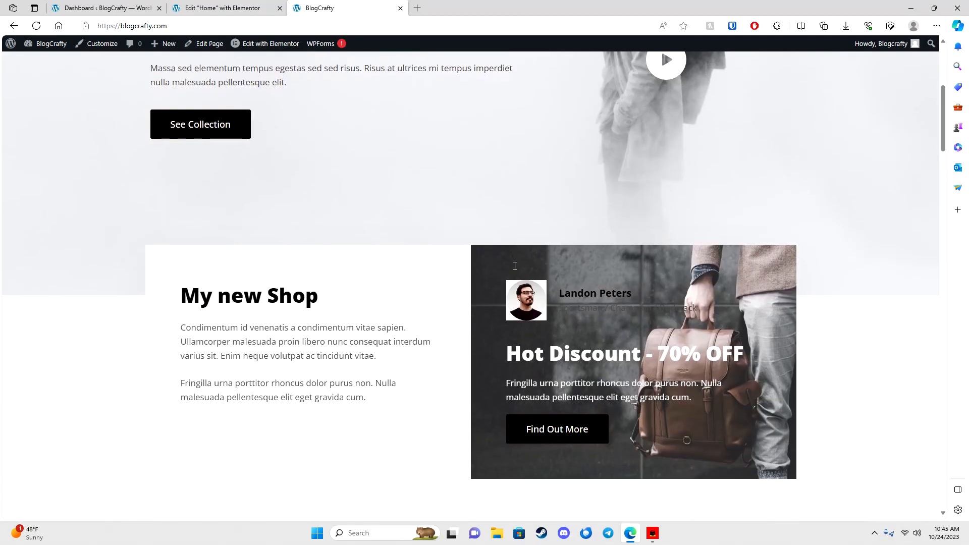
left_click_drag(169, 290, 308, 290)
scroll(303, 292, "down", 5)
scroll(562, 190, "up", 4)
scroll(525, 252, "down", 12)
scroll(481, 312, "down", 1)
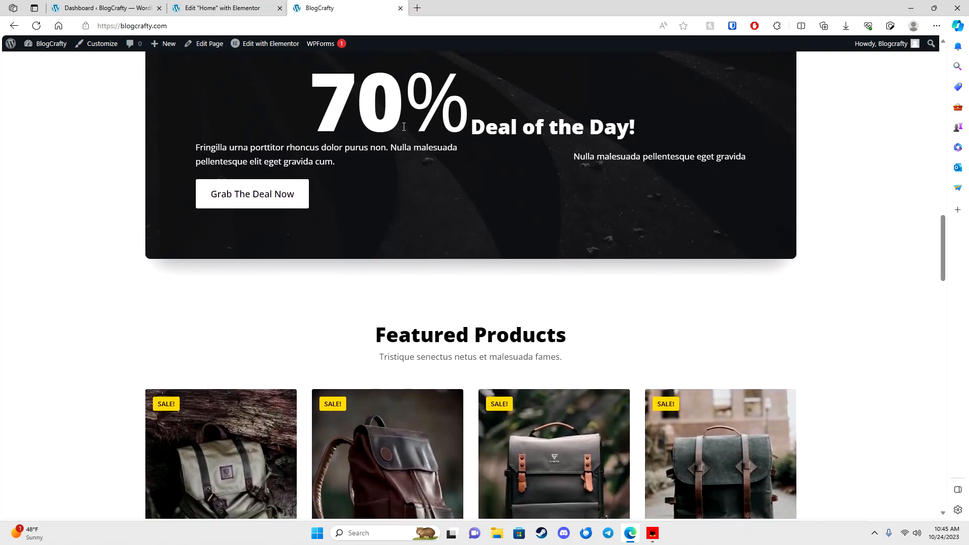
scroll(469, 166, "down", 20)
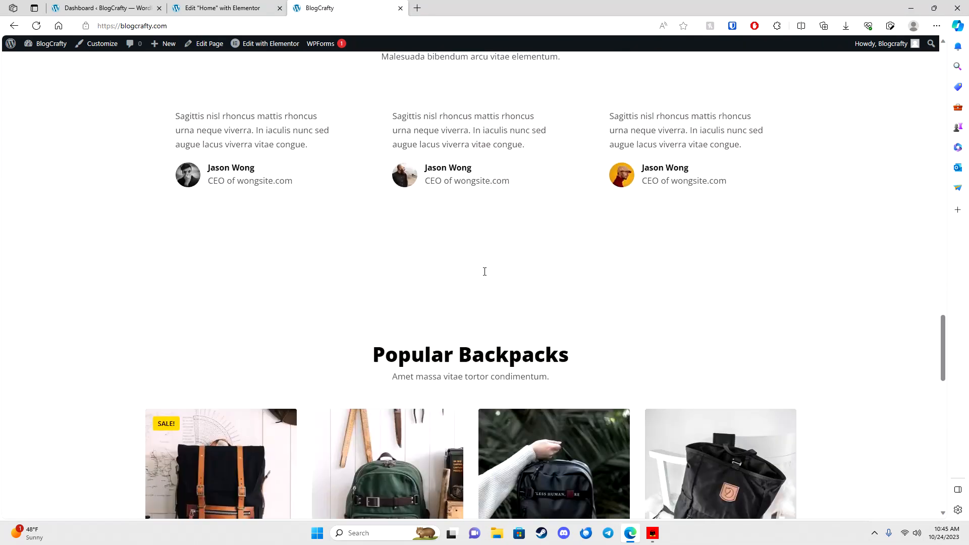
scroll(389, 268, "down", 5)
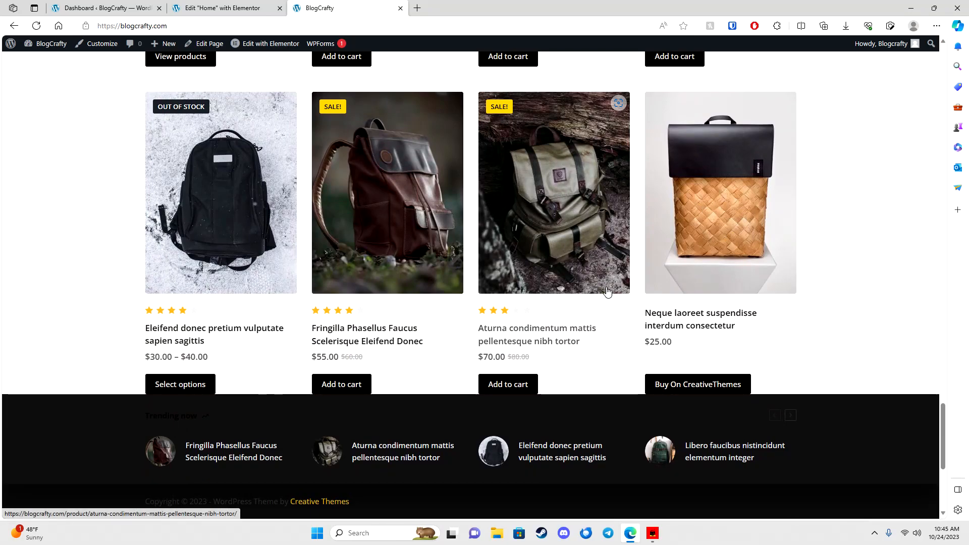
scroll(608, 291, "up", 6)
scroll(608, 292, "up", 20)
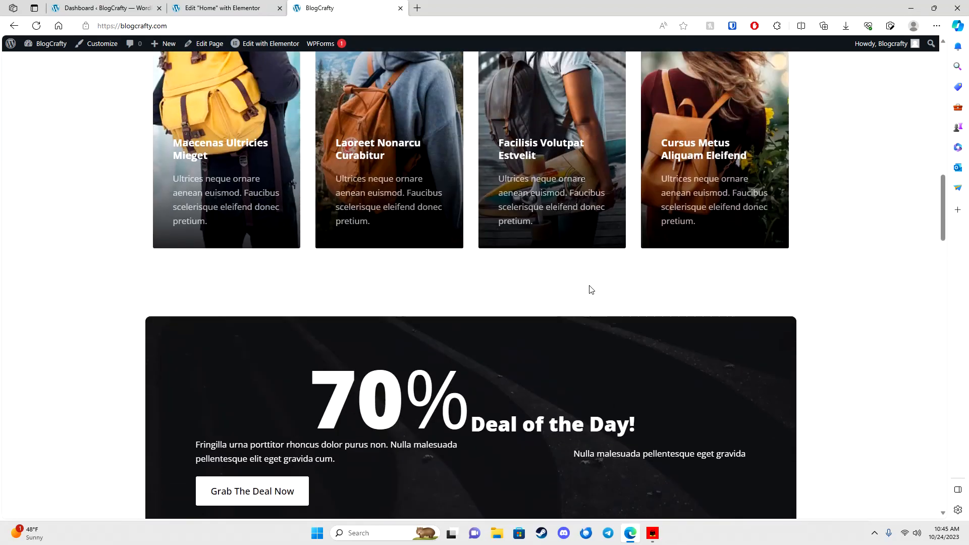
scroll(538, 293, "up", 5)
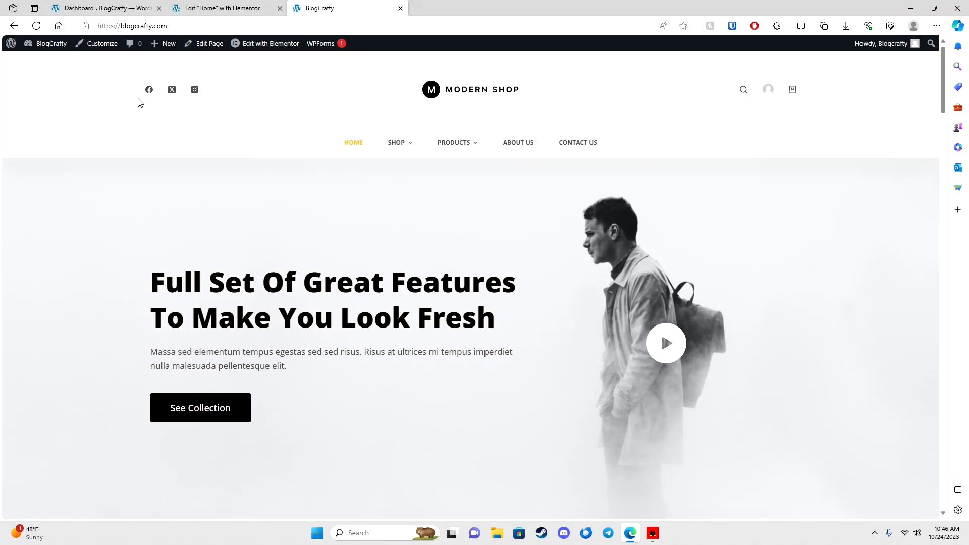
Go from the live storefront to the WordPress dashboard
left_click(61, 61)
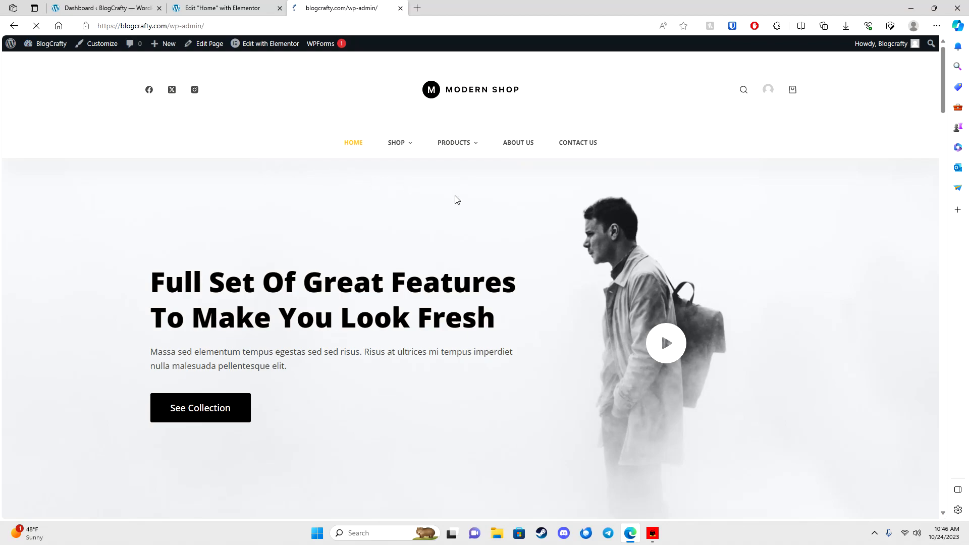